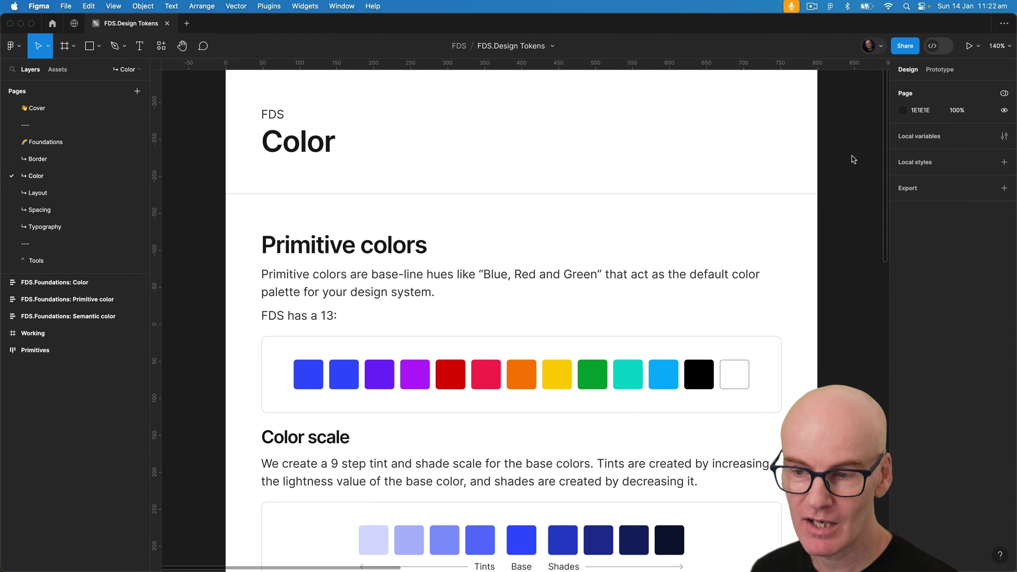
Inspect the Brand swatch colour and the opacities of the lightest tint columns in the Working grid
{"action": "left_click", "coordinate": [309, 378], "text": "super"}
{"action": "scroll", "coordinate": [102, 361], "scroll_direction": "down", "scroll_amount": 4}
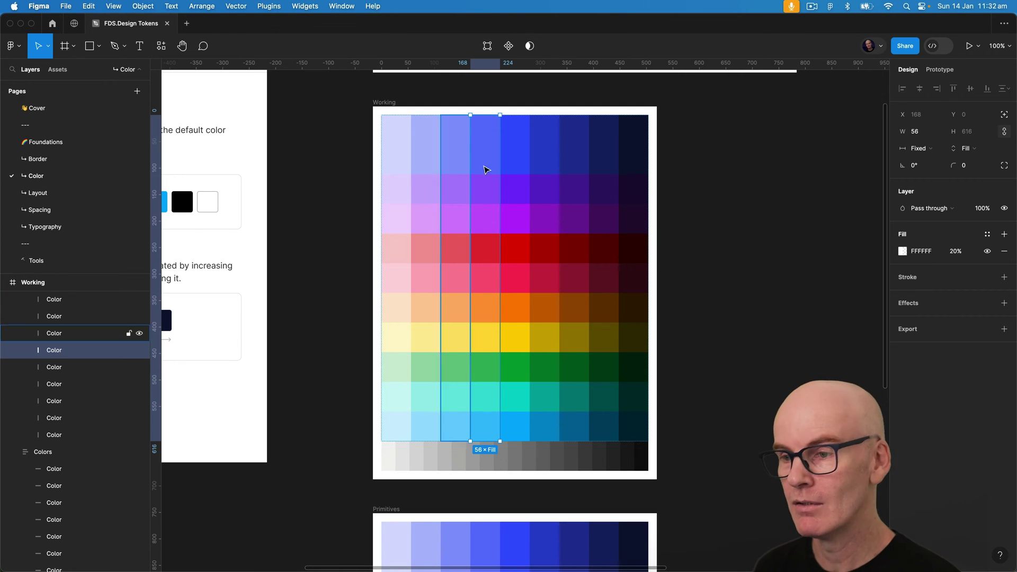
{"action": "left_click", "coordinate": [466, 145]}
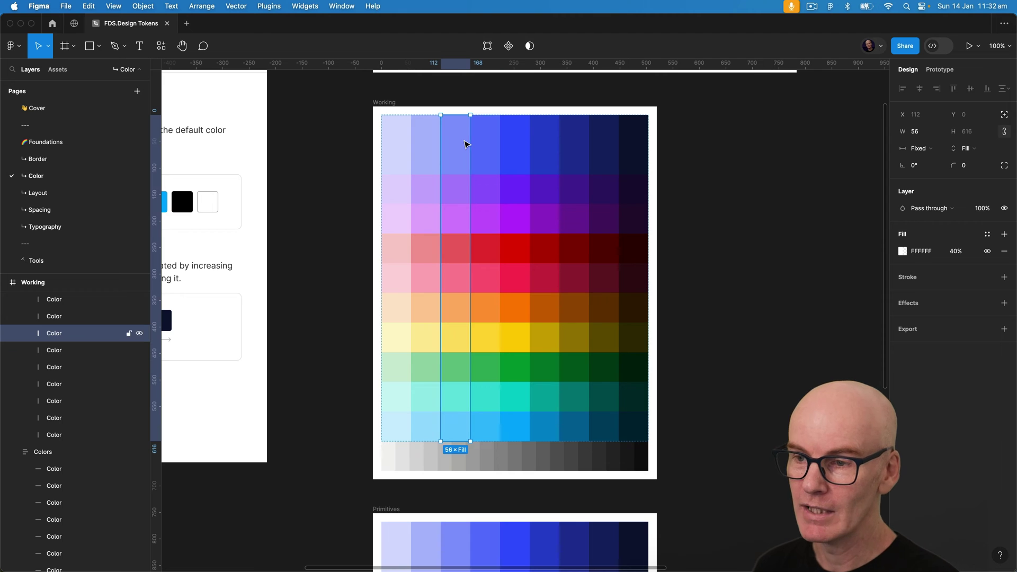
{"action": "left_click", "coordinate": [400, 151]}
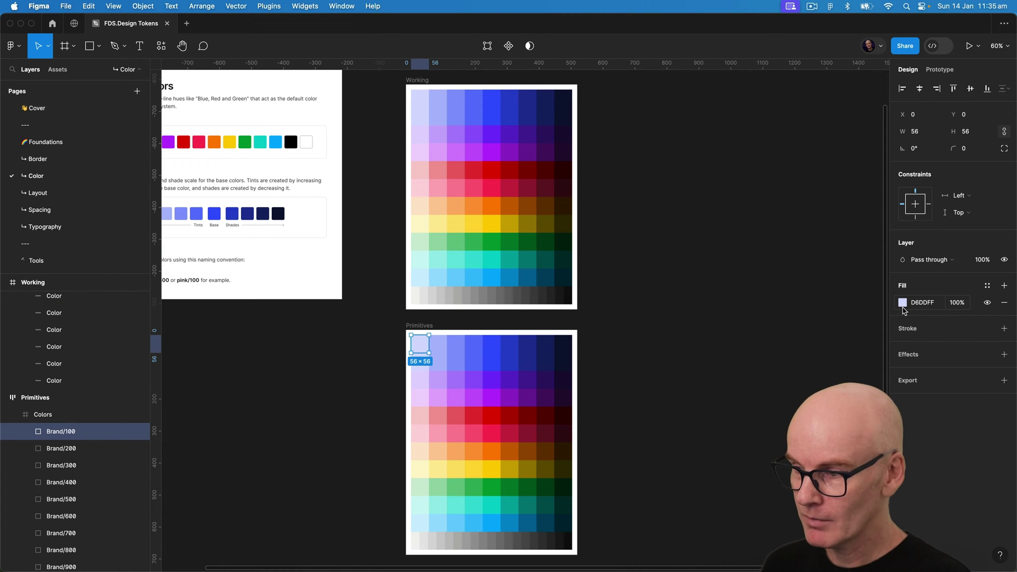
{"action": "left_click", "coordinate": [903, 303]}
{"action": "left_click", "coordinate": [779, 446]}
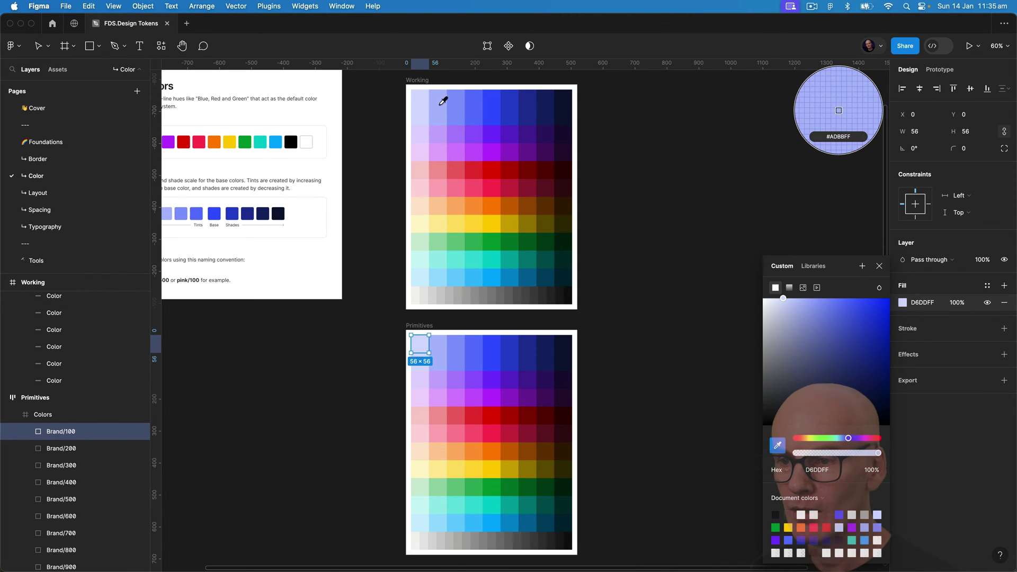
{"action": "left_click", "coordinate": [420, 94]}
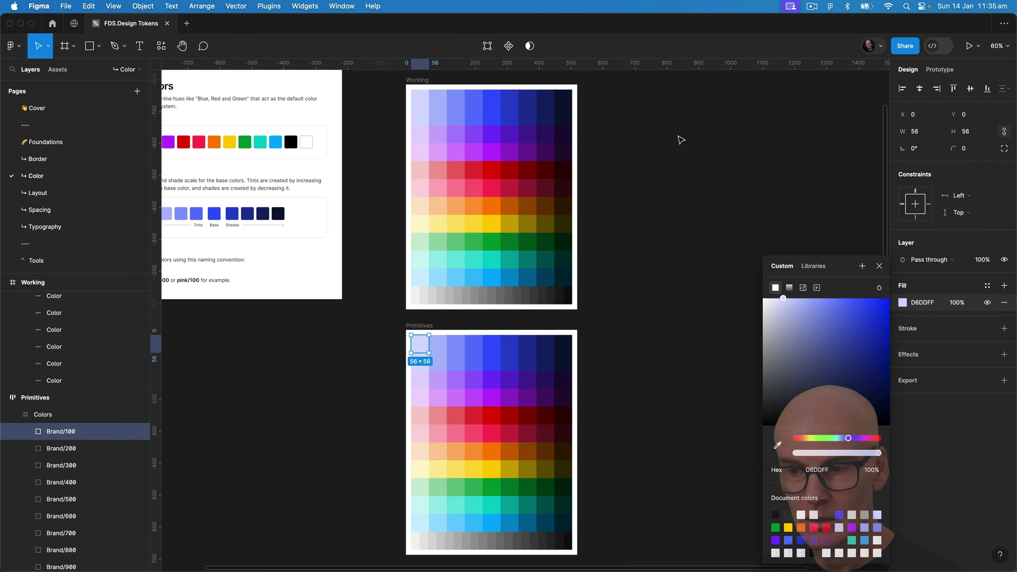
{"action": "left_click", "coordinate": [682, 140]}
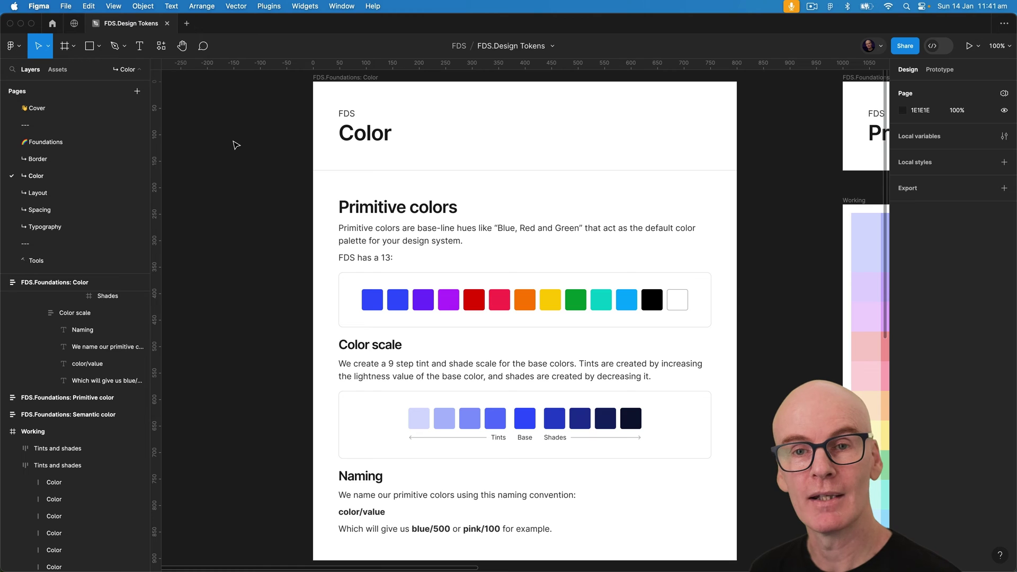
Copy the Brand hex 3355FF and generate a nine-step palette from it with Color, Tint & Shade Generator
{"action": "left_click", "coordinate": [373, 299], "text": "super"}
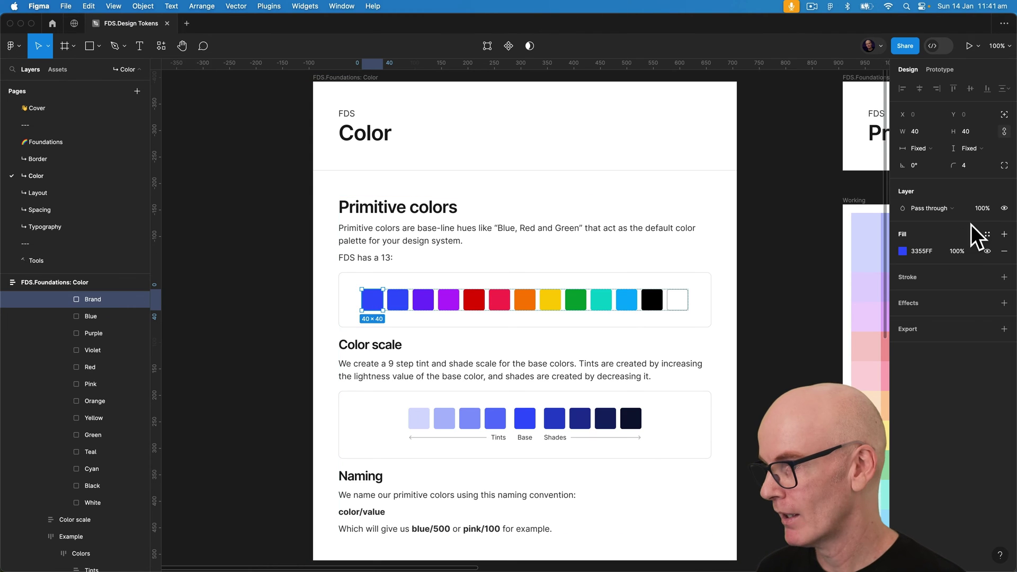
{"action": "left_click", "coordinate": [939, 257]}
{"action": "left_click", "coordinate": [227, 91]}
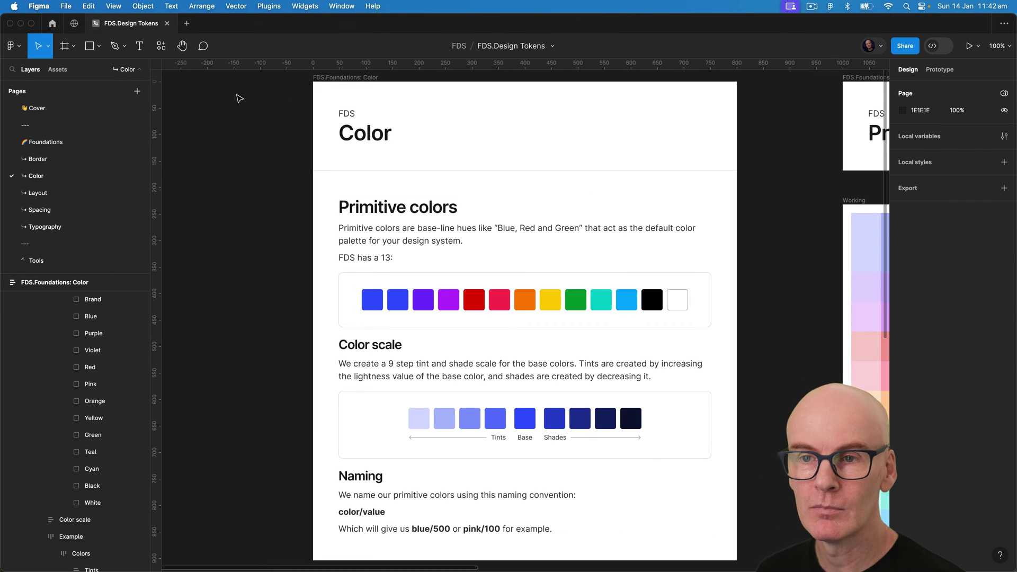
{"action": "left_click", "coordinate": [161, 46]}
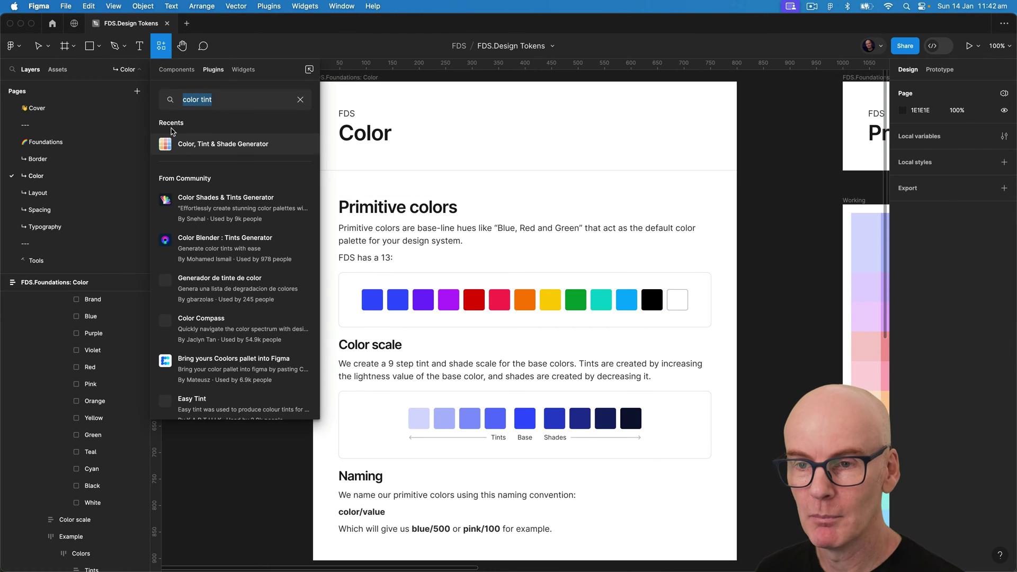
{"action": "left_click", "coordinate": [222, 148]}
{"action": "left_click", "coordinate": [676, 250]}
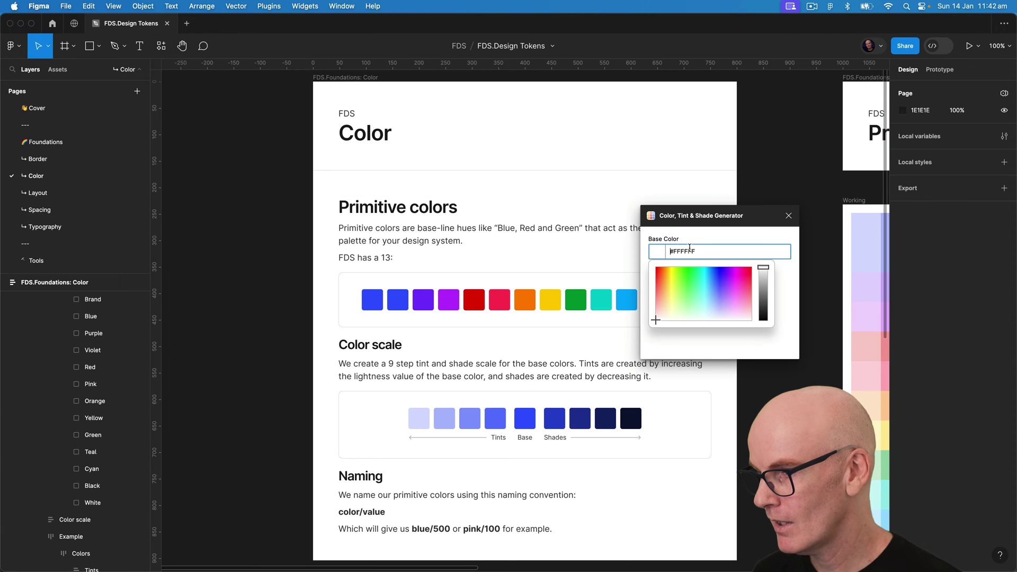
{"action": "double_click", "coordinate": [677, 249]}
{"action": "type", "text": "#3355FF"}
{"action": "left_click", "coordinate": [795, 334]}
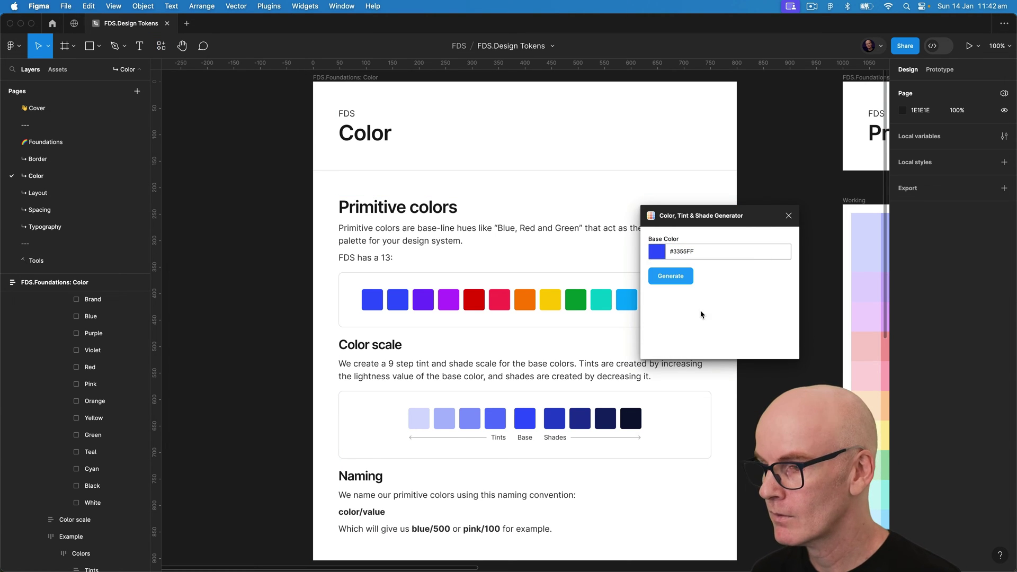
{"action": "left_click", "coordinate": [681, 276]}
Select and review the newly generated Color Palette frame
{"action": "left_click", "coordinate": [265, 155]}
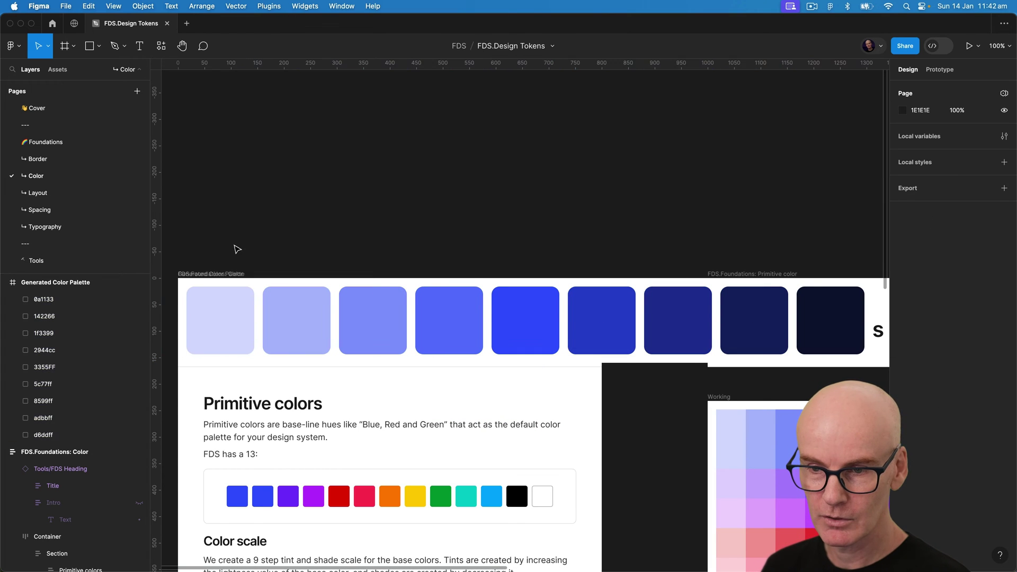
{"action": "left_click", "coordinate": [212, 273]}
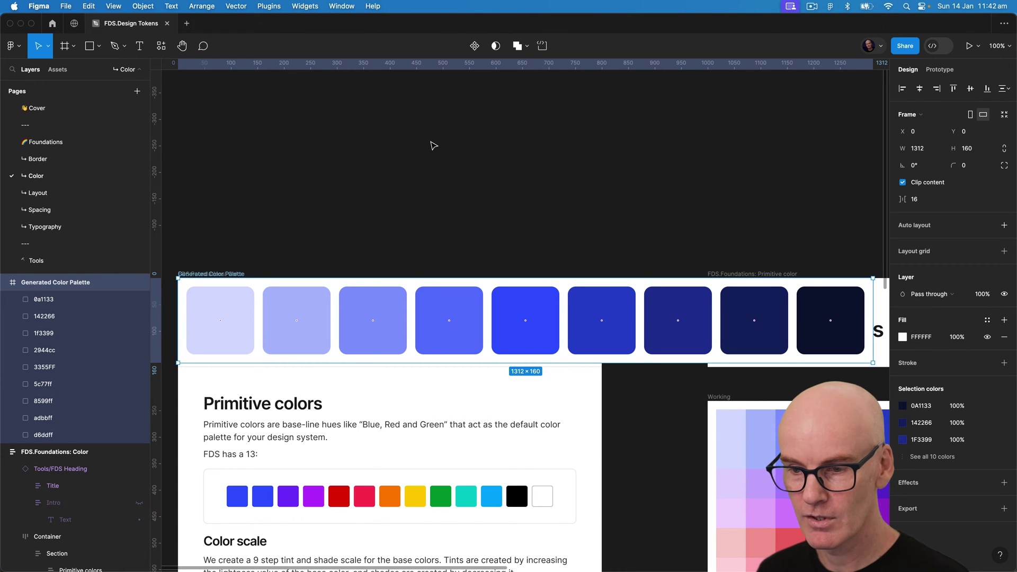
{"action": "scroll", "coordinate": [432, 143], "scroll_direction": "down", "scroll_amount": 5}
{"action": "scroll", "coordinate": [432, 144], "scroll_direction": "up", "scroll_amount": 3}
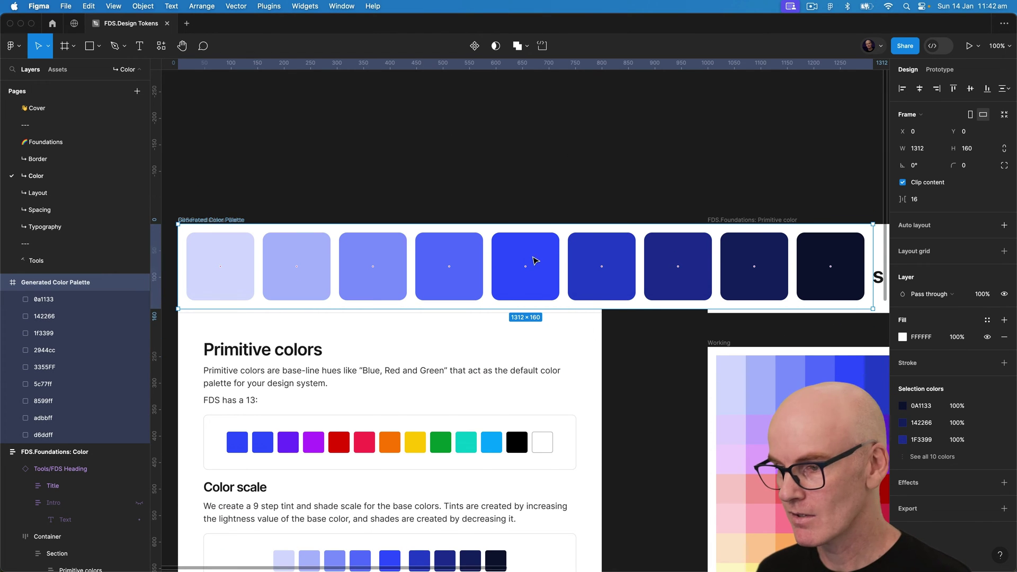
{"action": "left_click", "coordinate": [643, 379]}
Copy the Blue hex 3355FF and generate a second nine-step palette from it
{"action": "double_click", "coordinate": [267, 452]}
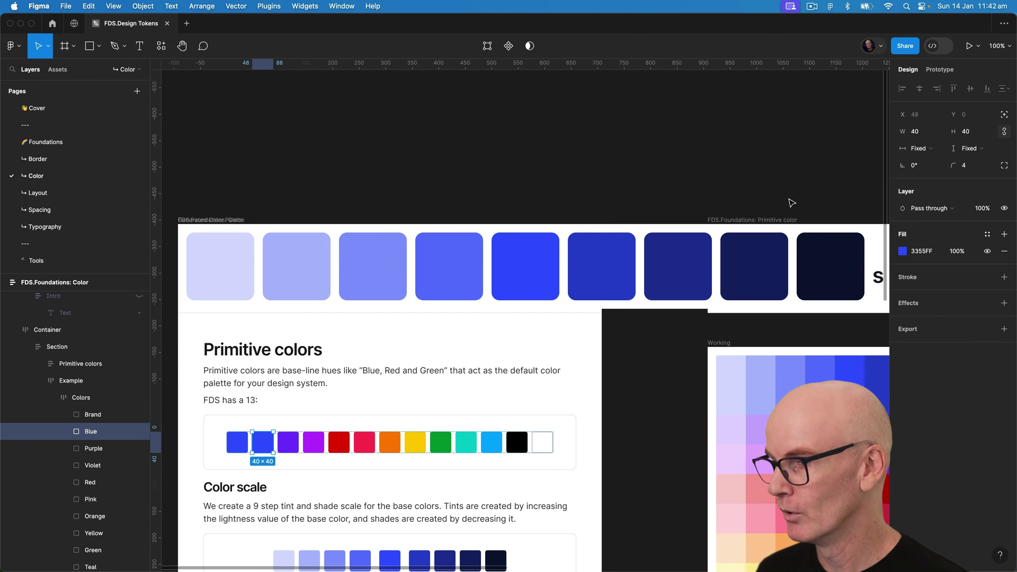
{"action": "left_click", "coordinate": [938, 252]}
{"action": "key", "text": "super+c"}
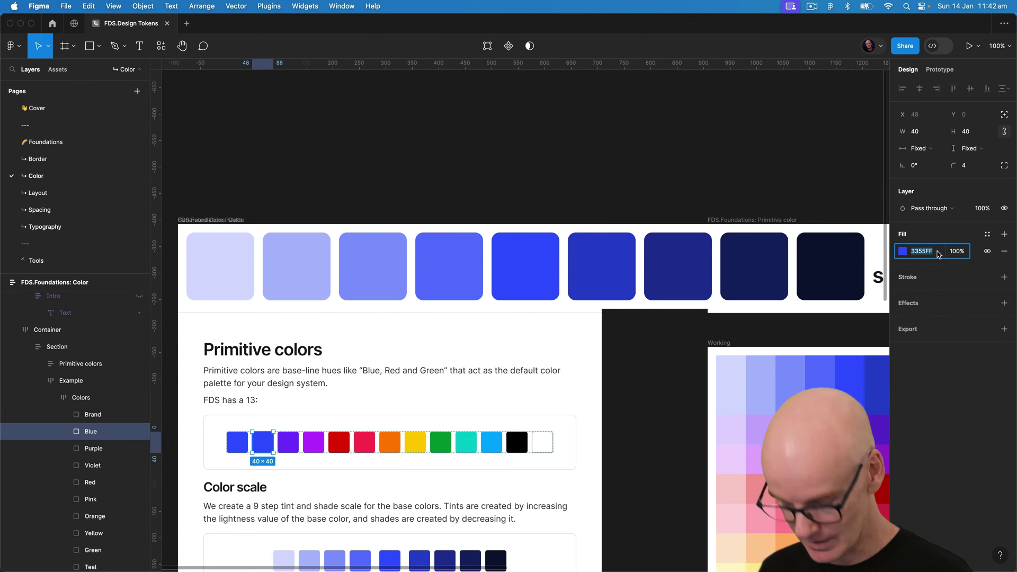
{"action": "left_click", "coordinate": [454, 118]}
{"action": "left_click", "coordinate": [160, 51]}
{"action": "left_click", "coordinate": [205, 145]}
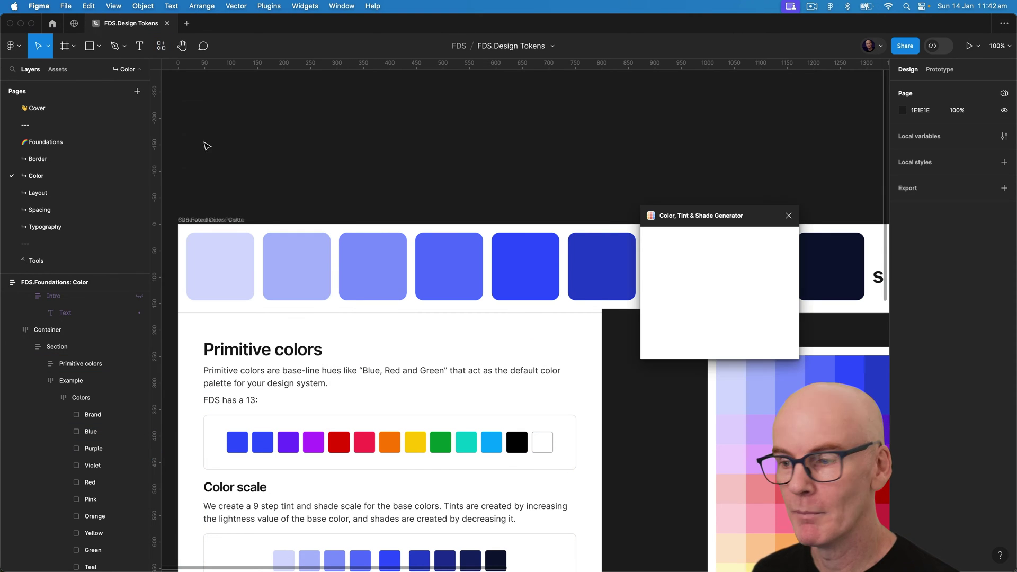
{"action": "double_click", "coordinate": [705, 252]}
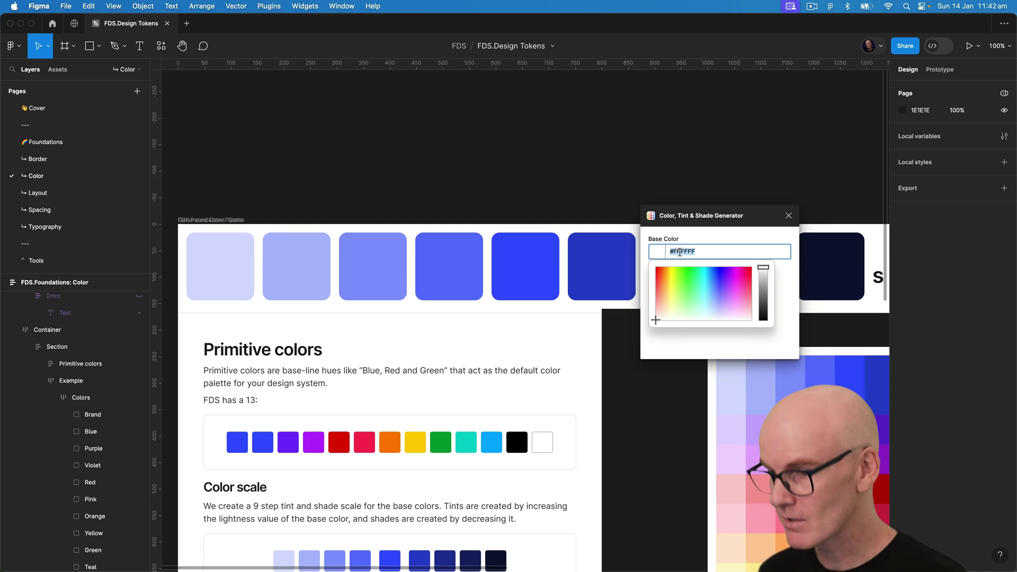
{"action": "key", "text": "super+v"}
{"action": "left_click", "coordinate": [678, 277]}
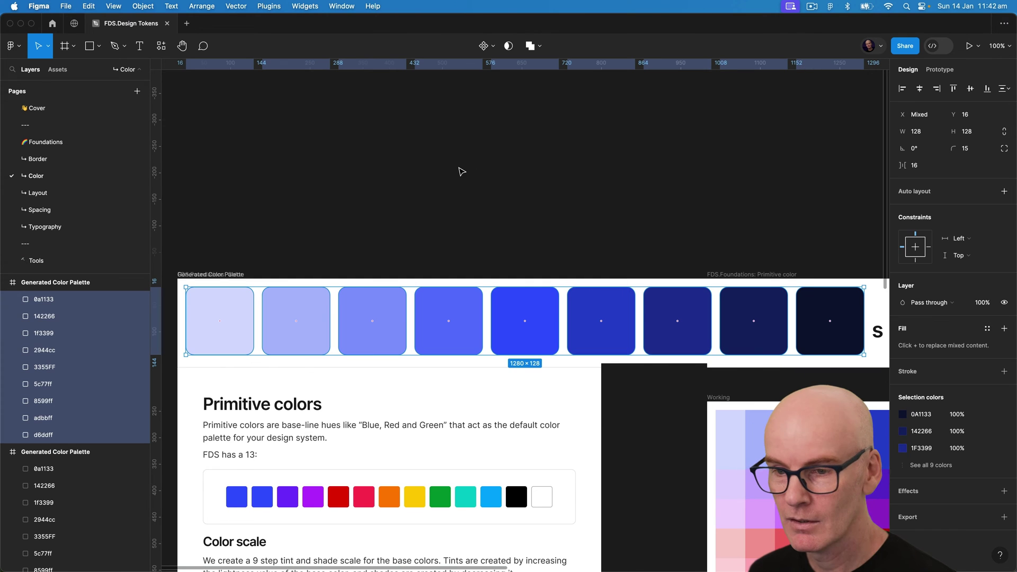
Collapse the first palette's layers and copy the Purple hex 7733FF into a new generator run
{"action": "left_click", "coordinate": [264, 207]}
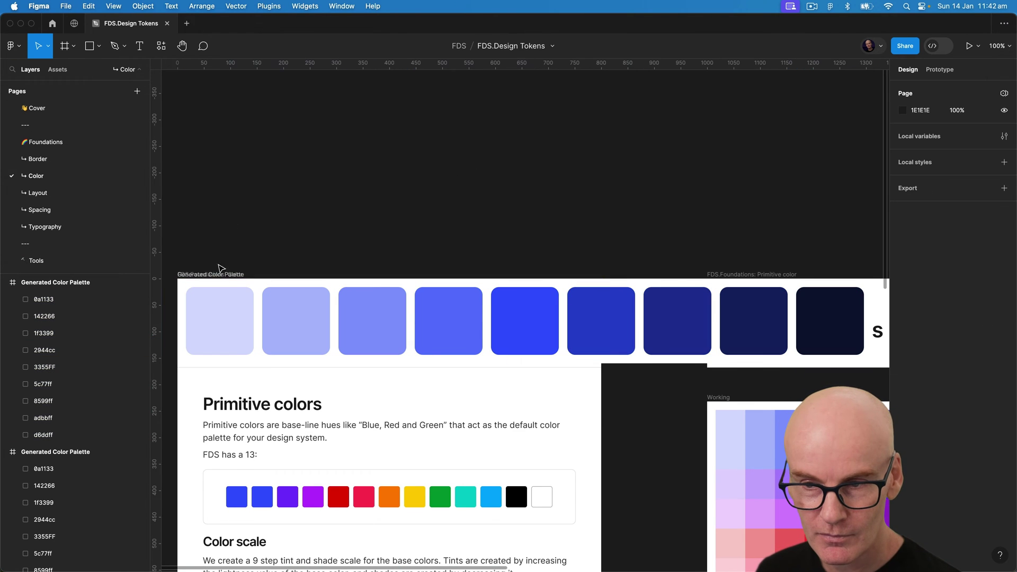
{"action": "left_click", "coordinate": [6, 285]}
{"action": "left_click", "coordinate": [4, 283]}
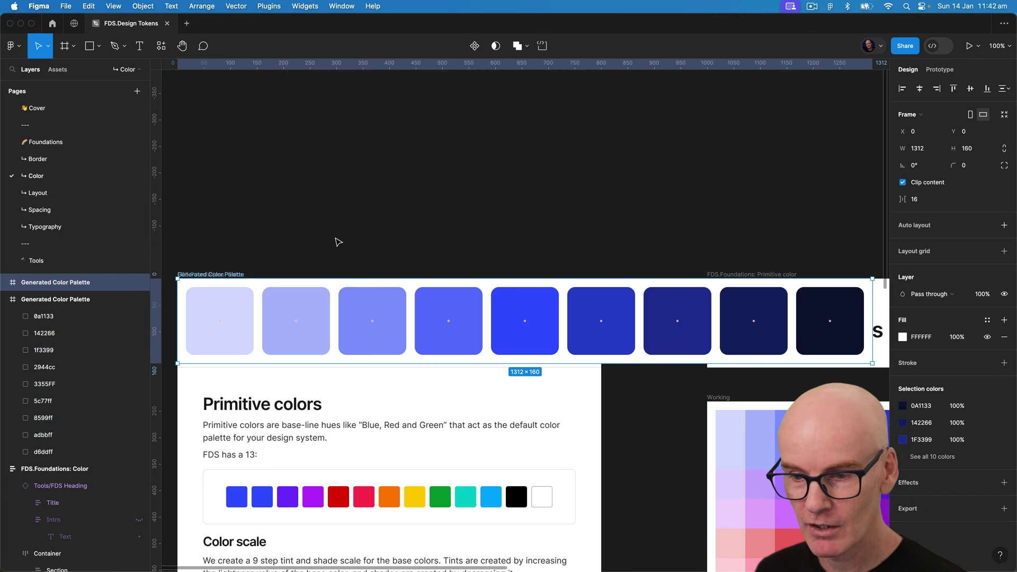
{"action": "left_click", "coordinate": [336, 240]}
{"action": "left_click", "coordinate": [291, 501], "text": "super"}
{"action": "left_click", "coordinate": [941, 257]}
{"action": "left_click", "coordinate": [530, 134]}
{"action": "left_click", "coordinate": [161, 46]}
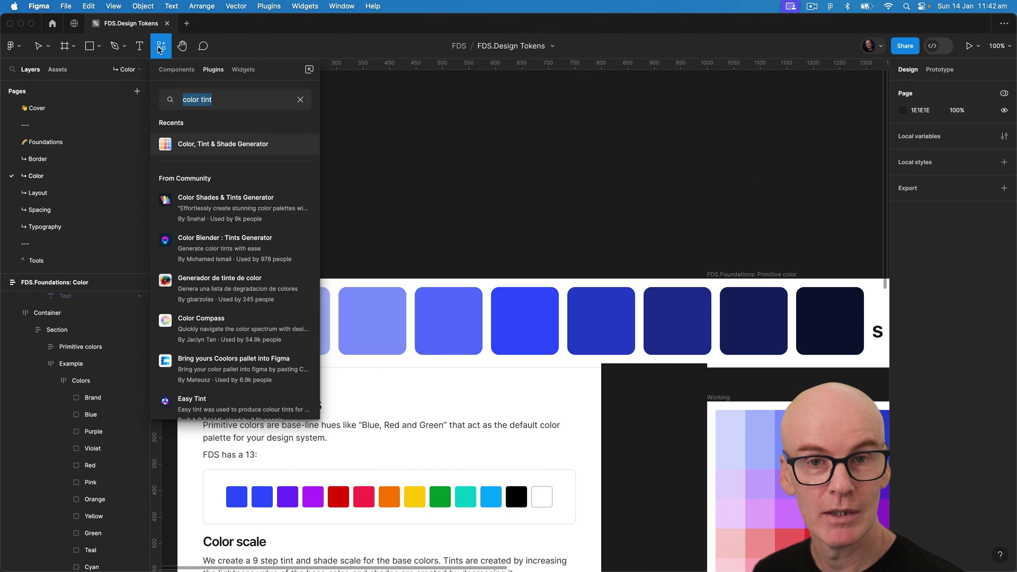
{"action": "left_click", "coordinate": [222, 144]}
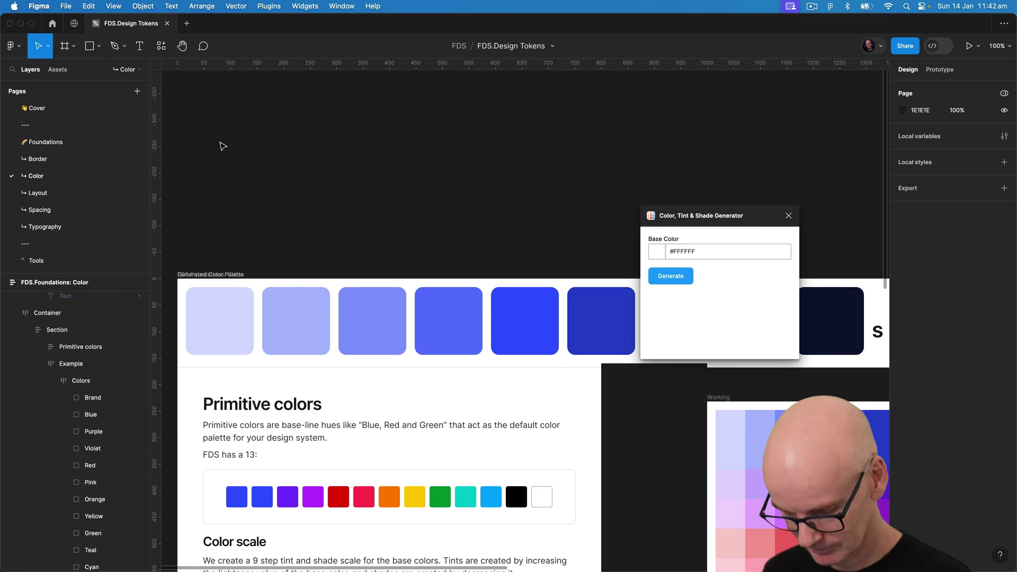
{"action": "left_click", "coordinate": [678, 250]}
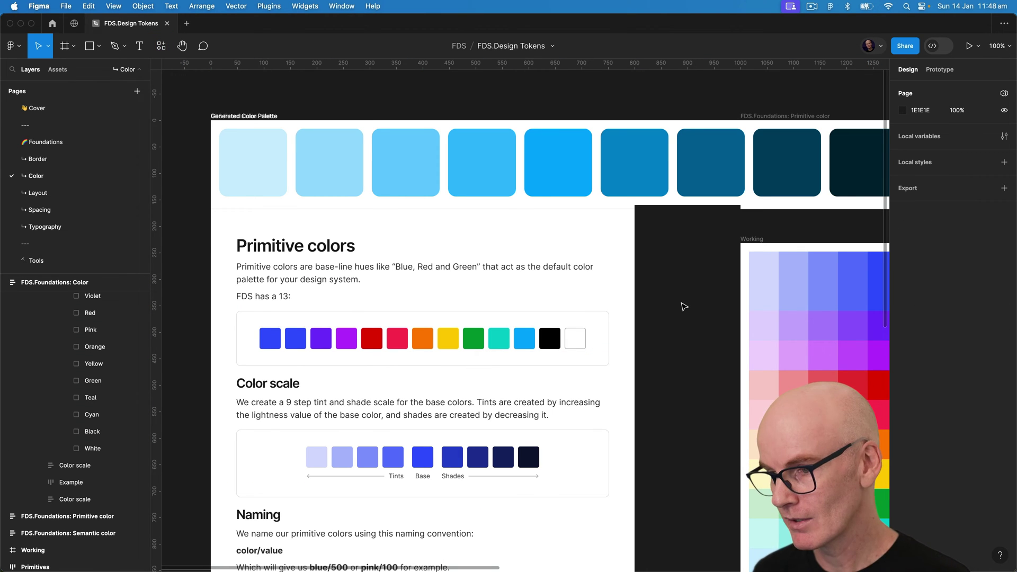
Inspect the Neutral/50, 550, 850 and 950 swatches in the Primitives grid, then deselect
{"action": "left_click", "coordinate": [551, 338]}
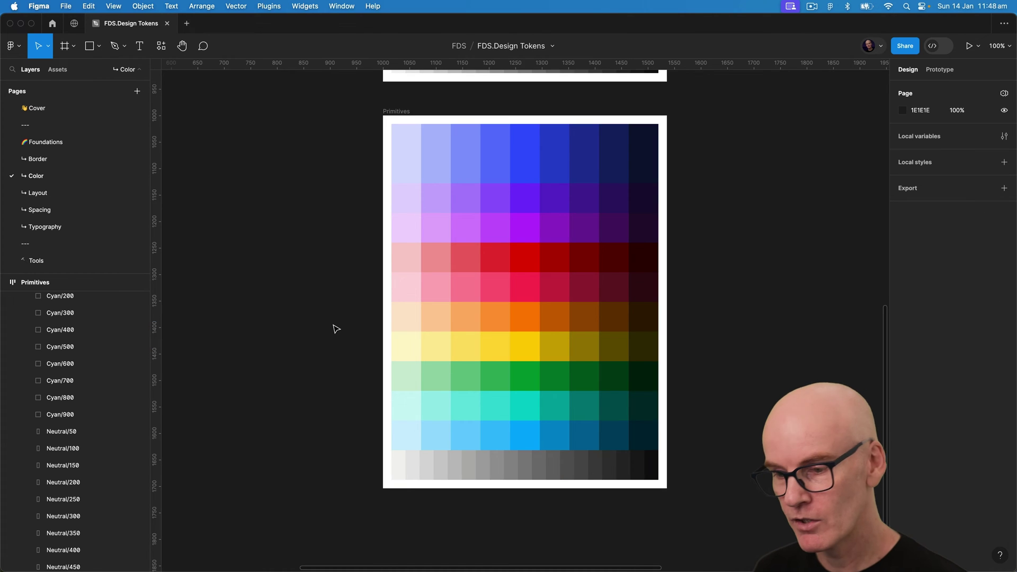
{"action": "left_click", "coordinate": [400, 474]}
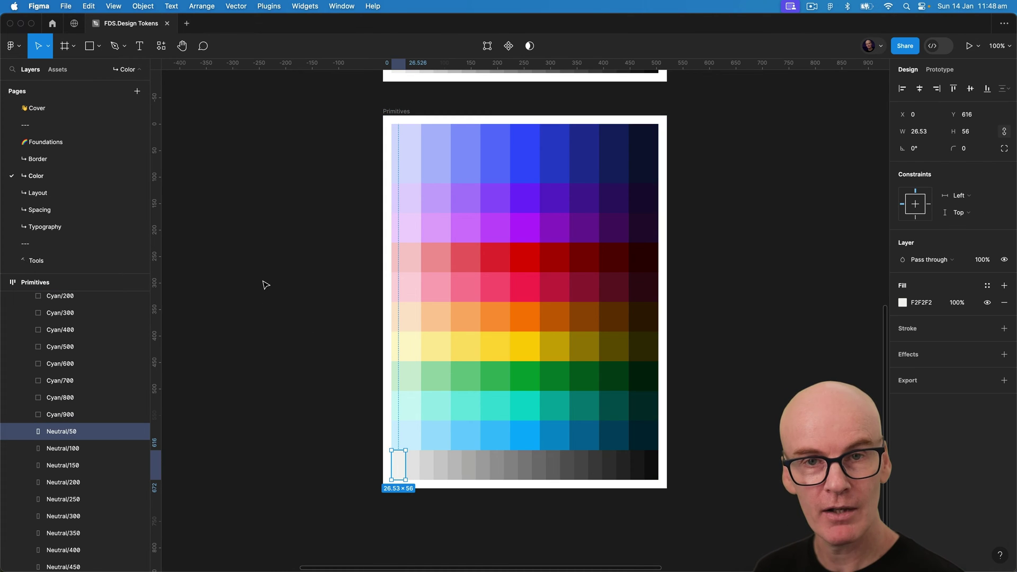
{"action": "left_click", "coordinate": [541, 466]}
{"action": "left_click", "coordinate": [625, 470]}
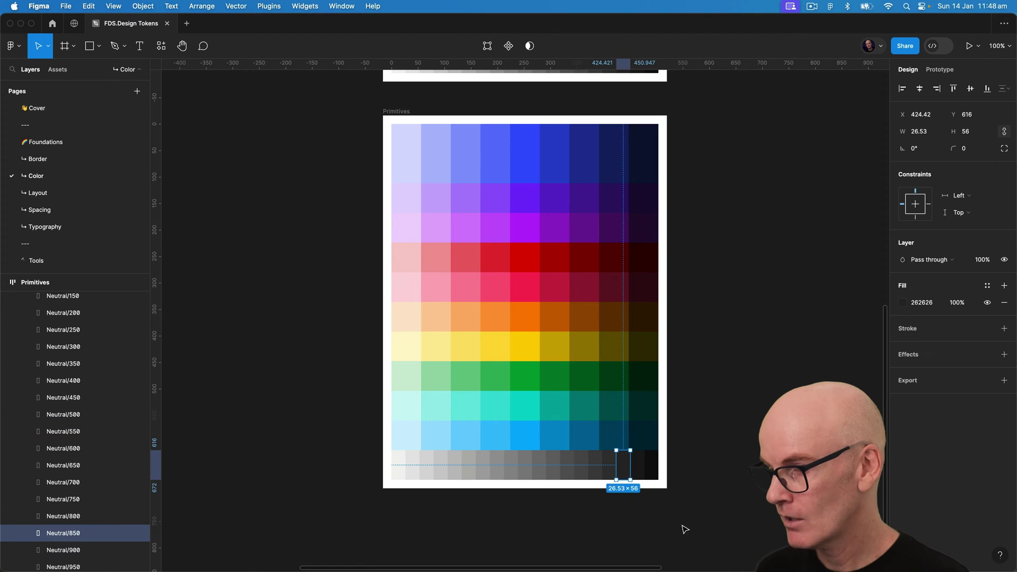
{"action": "left_click", "coordinate": [652, 468]}
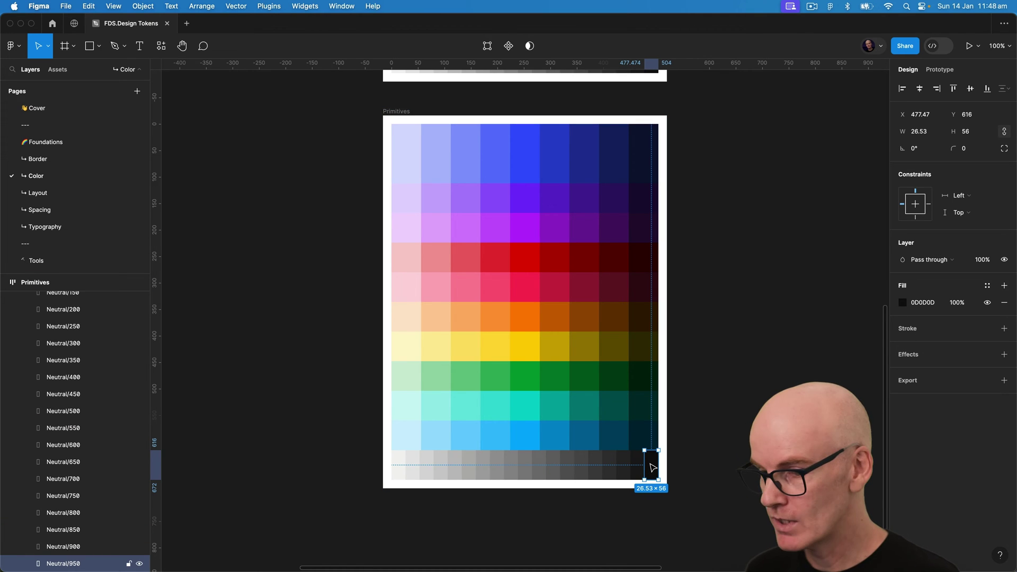
{"action": "left_click", "coordinate": [398, 467]}
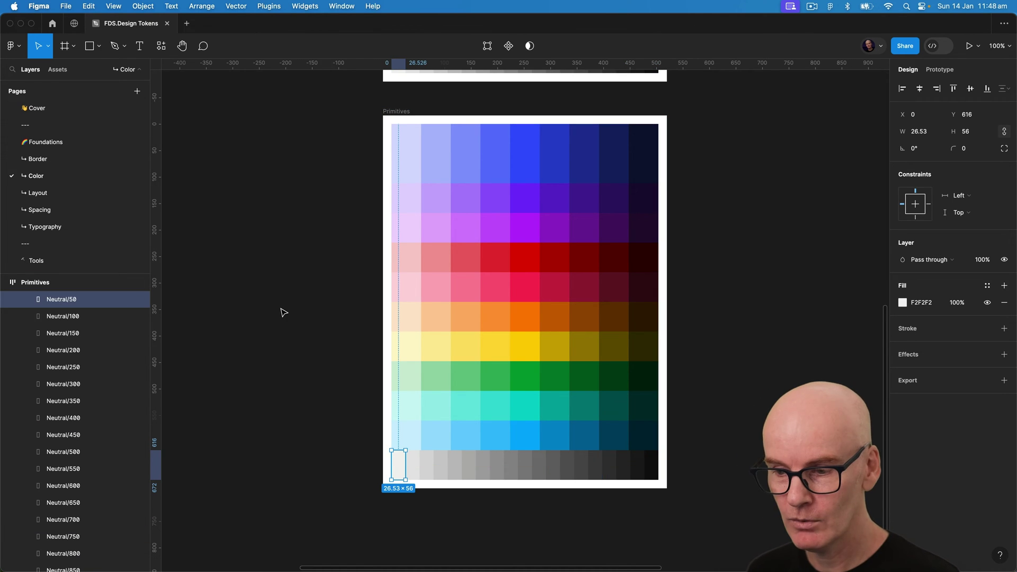
{"action": "left_click", "coordinate": [277, 268]}
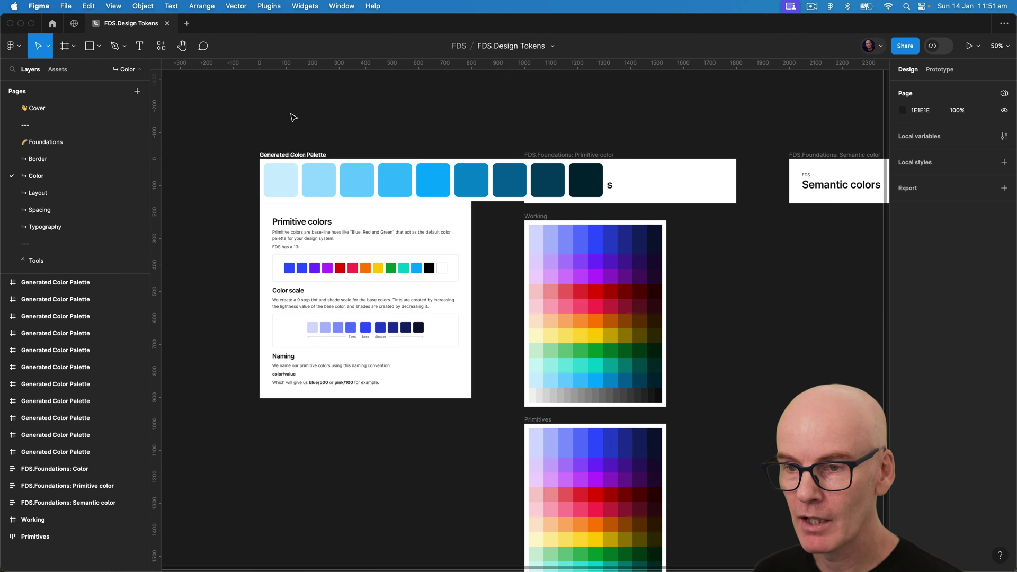
Move all eleven generated colour palettes beside the Working grid
{"action": "left_click", "coordinate": [285, 155]}
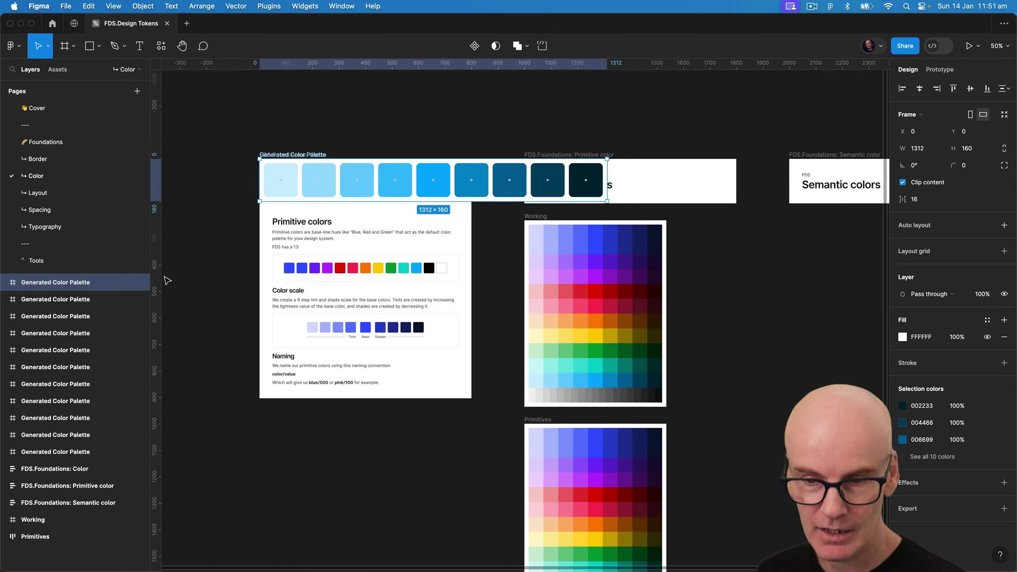
{"action": "left_click", "coordinate": [80, 452], "text": "shift"}
{"action": "left_click_drag", "start_coordinate": [295, 157], "coordinate": [730, 219]}
{"action": "key", "text": "minus"}
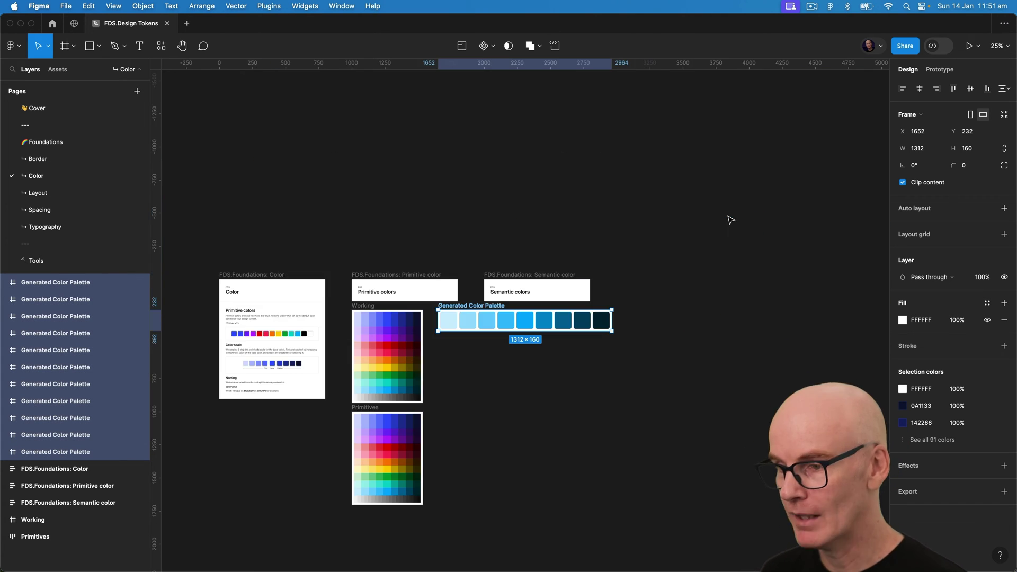
{"action": "scroll", "coordinate": [643, 141], "scroll_direction": "down", "scroll_amount": 5}
{"action": "key", "text": "Escape"}
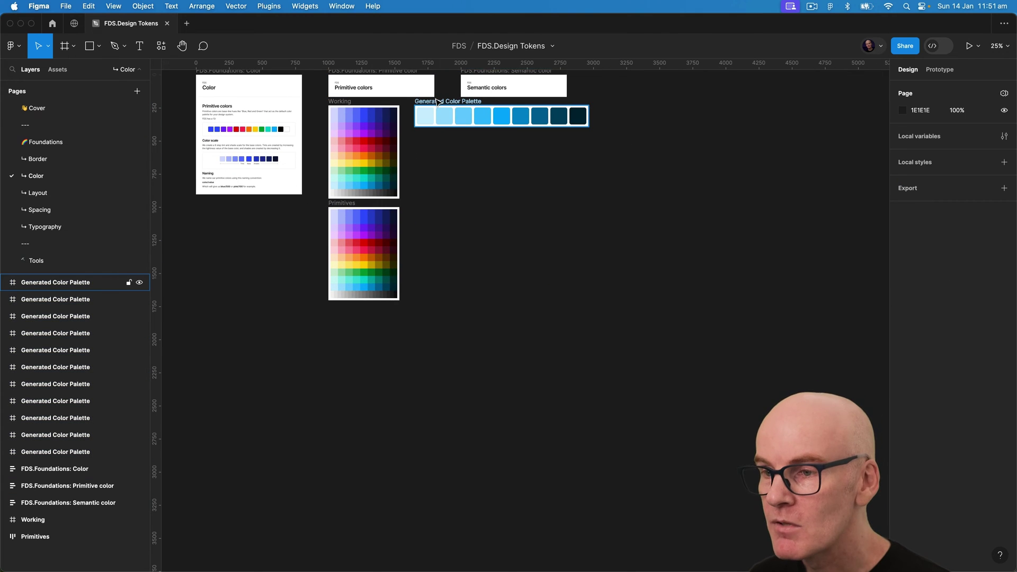
Reorder the palettes into row order: cyan at bottom, then teal, green, yellow, pink, red, purple
{"action": "left_click_drag", "start_coordinate": [438, 101], "coordinate": [438, 421]}
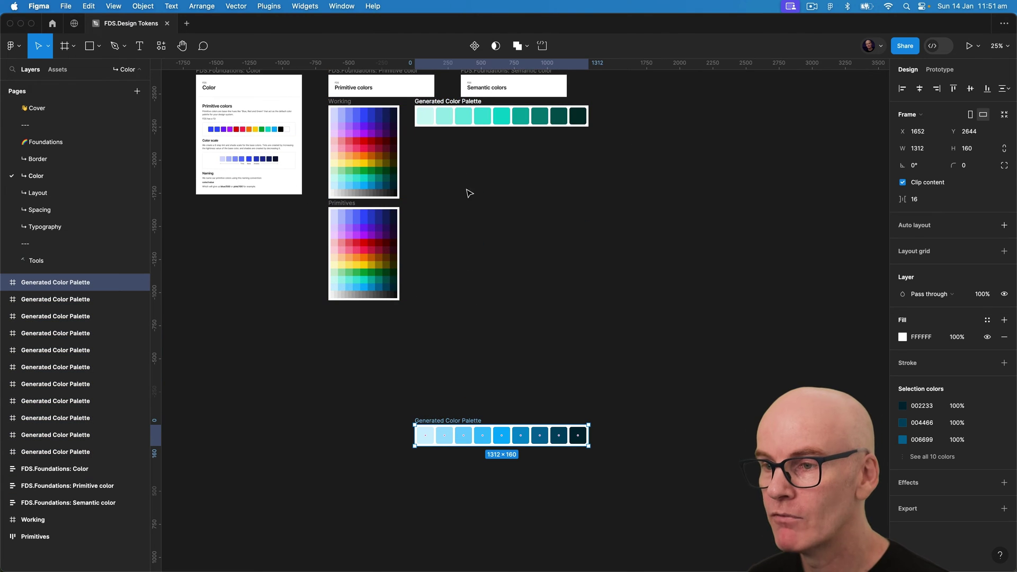
{"action": "left_click_drag", "start_coordinate": [446, 103], "coordinate": [450, 368]}
{"action": "left_click_drag", "start_coordinate": [452, 101], "coordinate": [459, 343]}
{"action": "left_click_drag", "start_coordinate": [453, 102], "coordinate": [459, 319]}
{"action": "left_click_drag", "start_coordinate": [453, 102], "coordinate": [458, 292]}
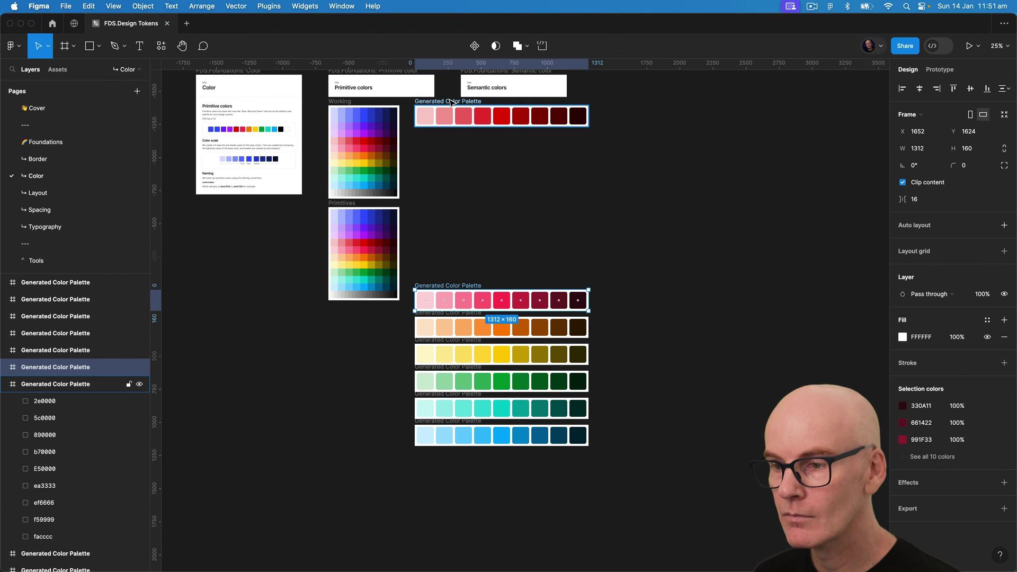
{"action": "left_click_drag", "start_coordinate": [452, 103], "coordinate": [457, 260]}
{"action": "left_click_drag", "start_coordinate": [454, 100], "coordinate": [455, 139]}
{"action": "left_click", "coordinate": [627, 460]}
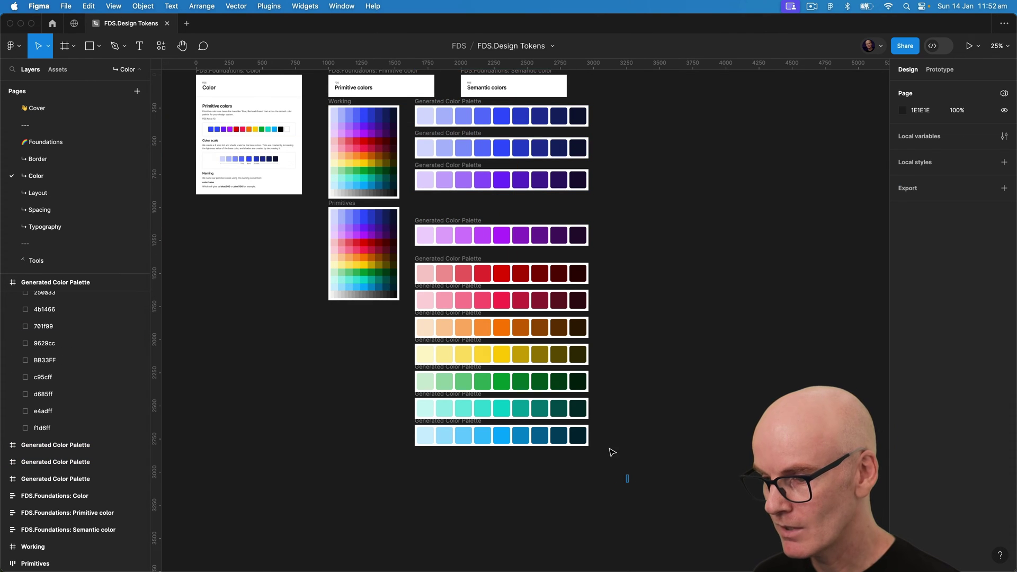
Tidy up all eleven palettes into one column with 32 spacing between them
{"action": "left_click_drag", "start_coordinate": [582, 413], "coordinate": [447, 111]}
{"action": "mouse_move", "coordinate": [581, 439]}
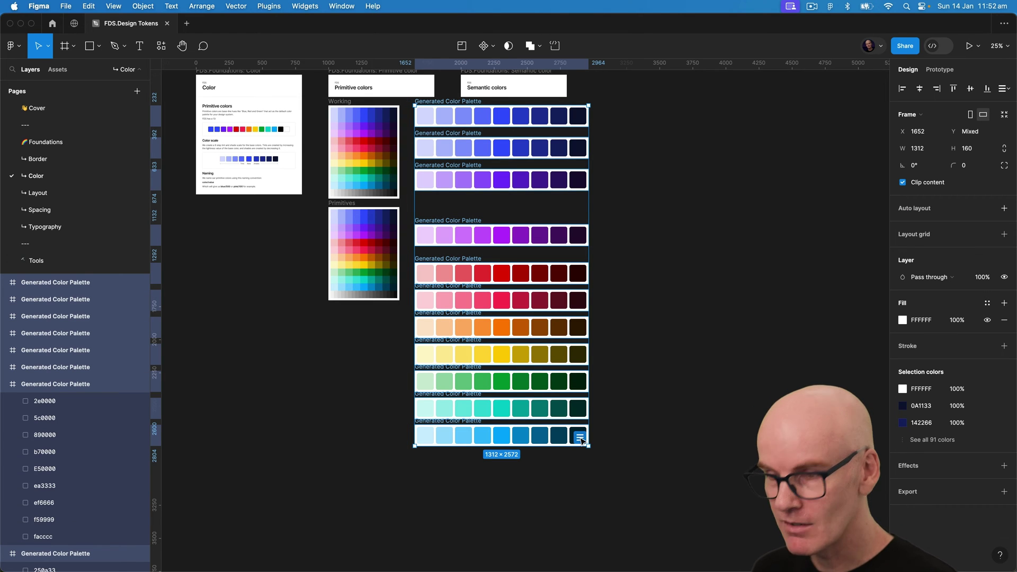
{"action": "left_click", "coordinate": [581, 438]}
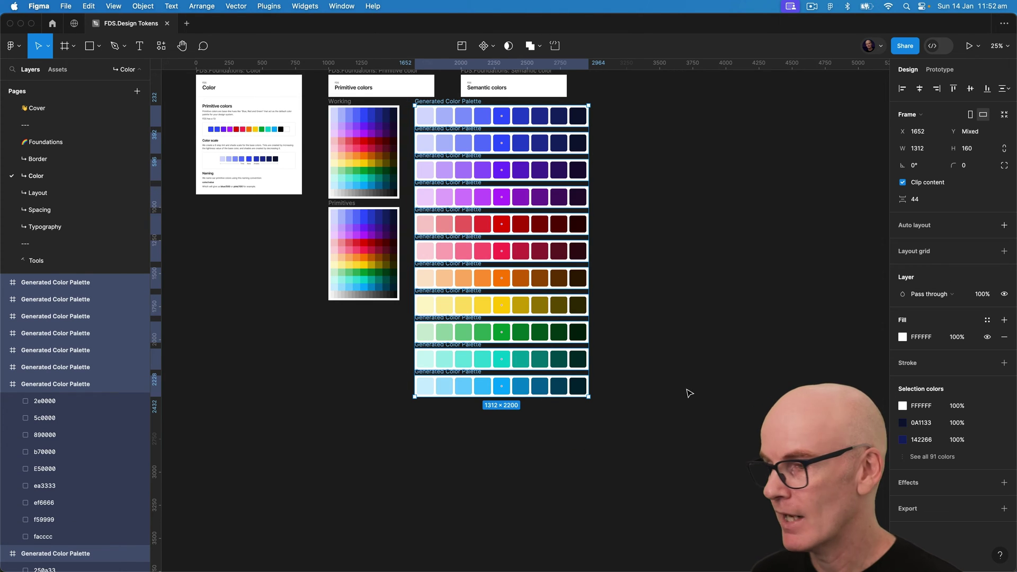
{"action": "left_click", "coordinate": [899, 201]}
{"action": "type", "text": "32"}
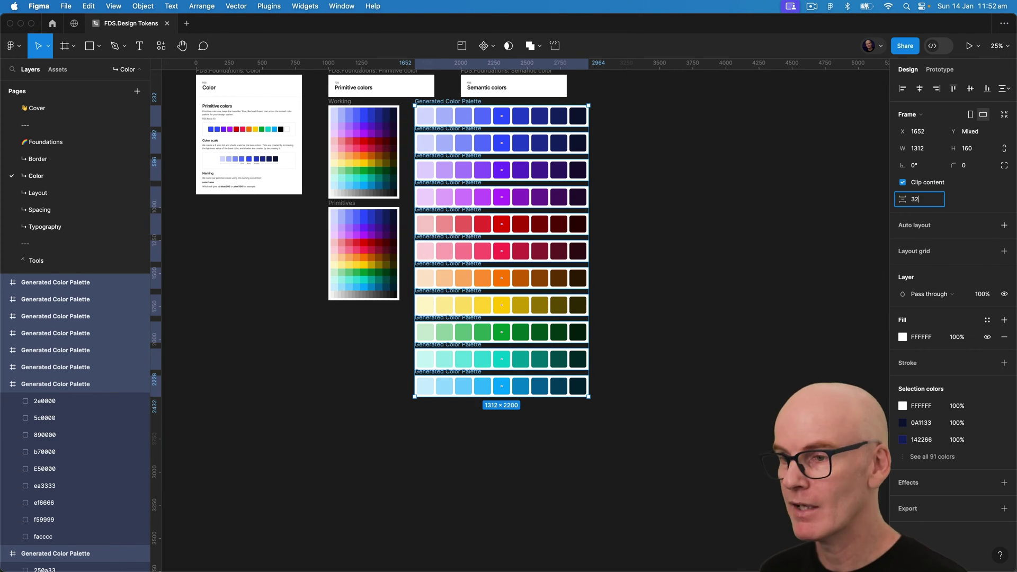
{"action": "key", "text": "Return"}
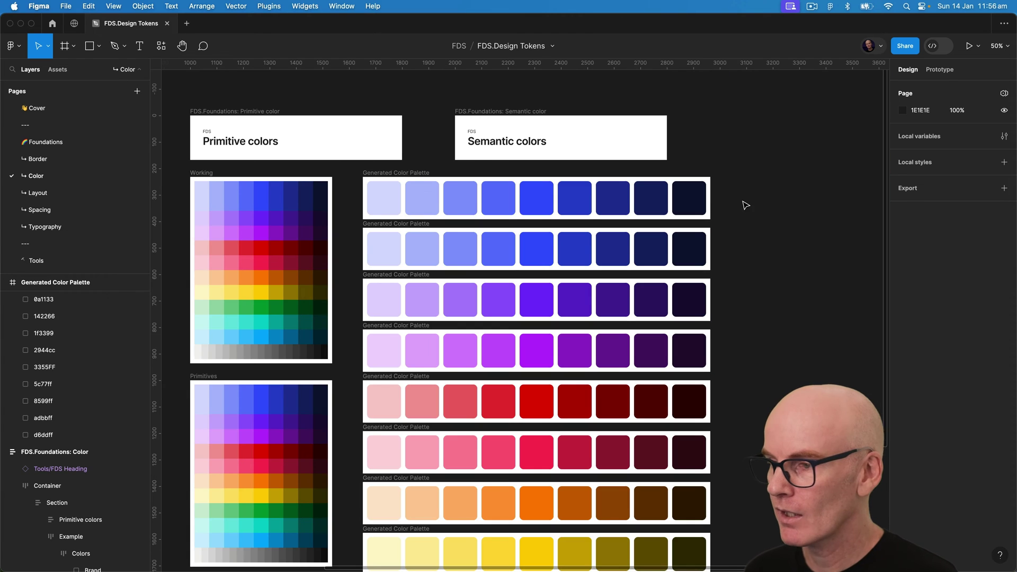
Rename the first row's nine swatch layers to 'Brand' with Rename It
{"action": "left_click_drag", "start_coordinate": [713, 203], "coordinate": [390, 199]}
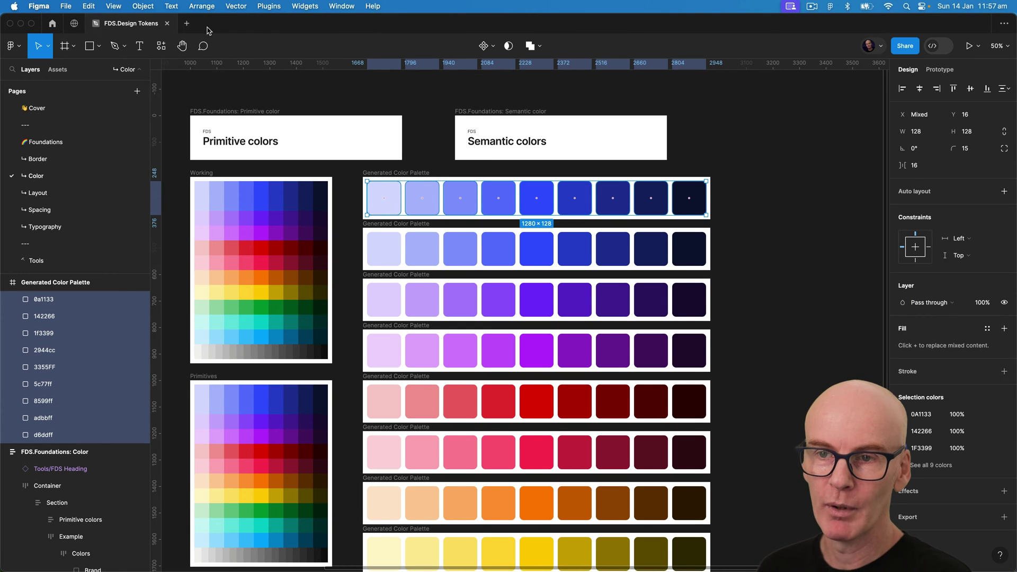
{"action": "left_click", "coordinate": [161, 46]}
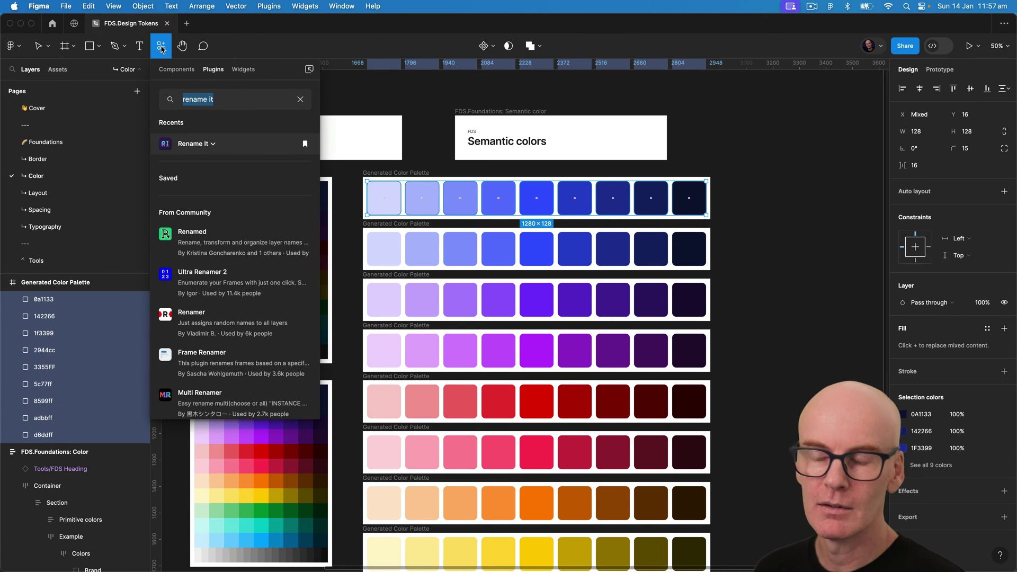
{"action": "left_click", "coordinate": [192, 147]}
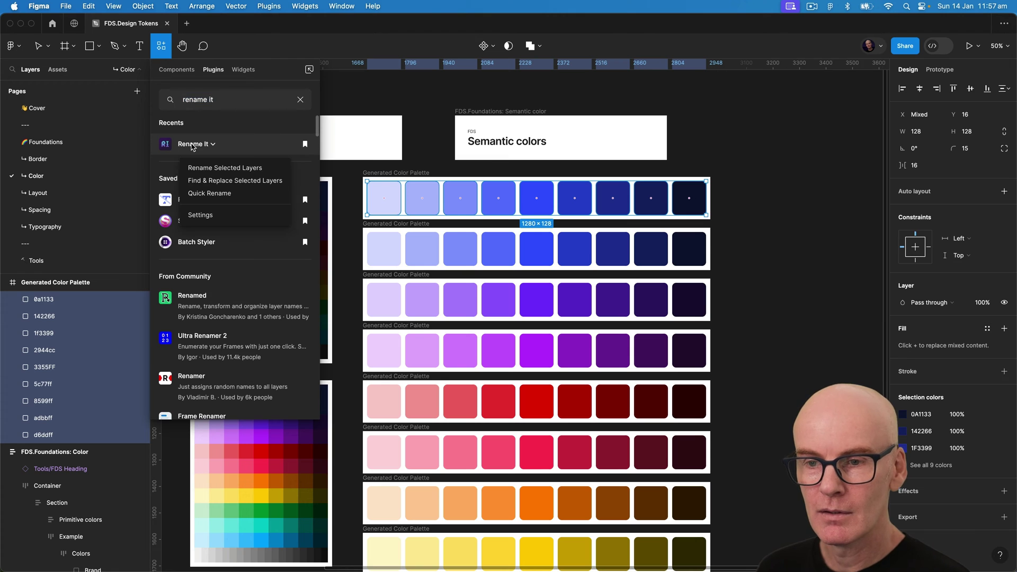
{"action": "left_click", "coordinate": [215, 168]}
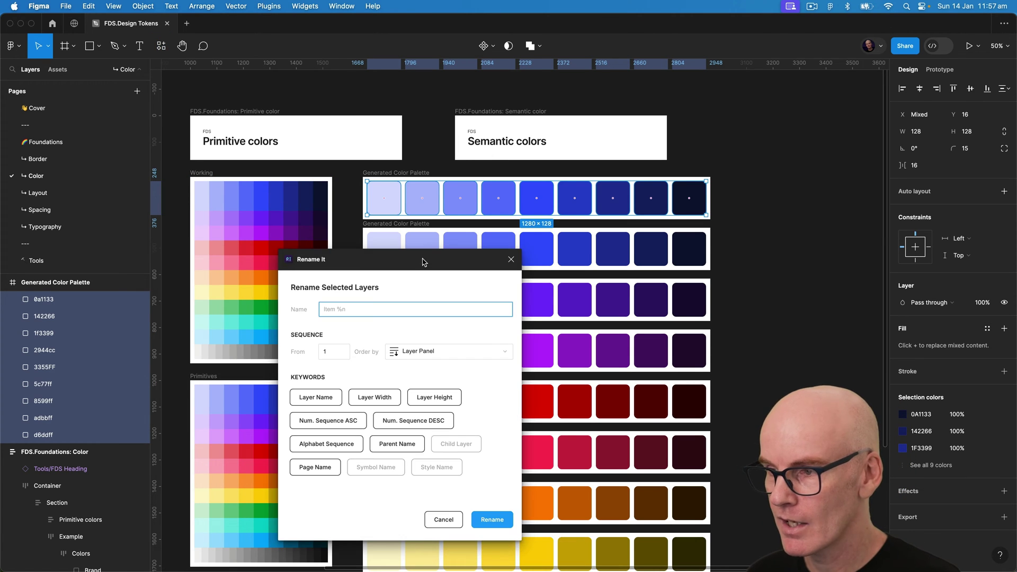
{"action": "left_click_drag", "start_coordinate": [426, 259], "coordinate": [742, 141]}
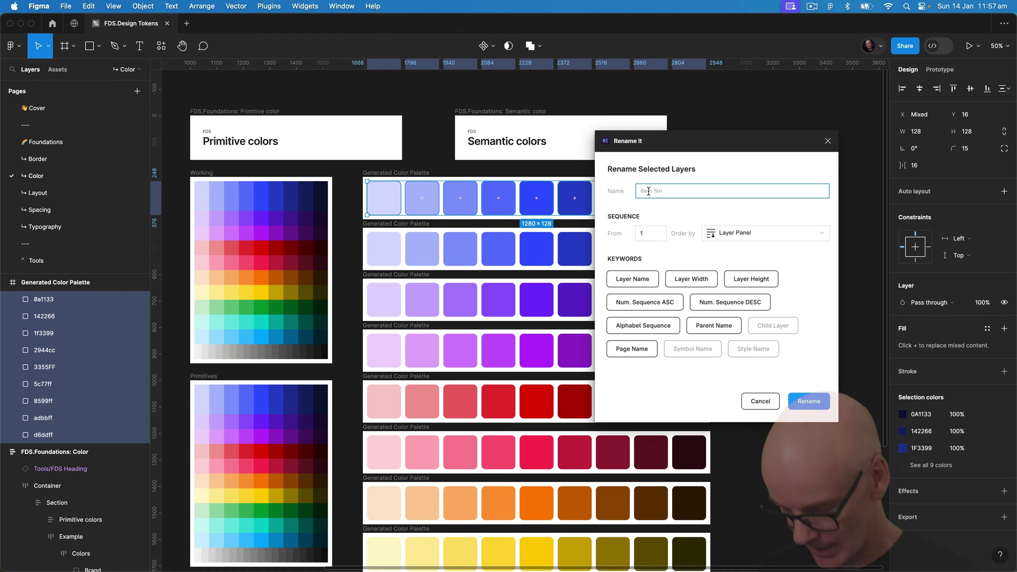
{"action": "type", "text": "Brand"}
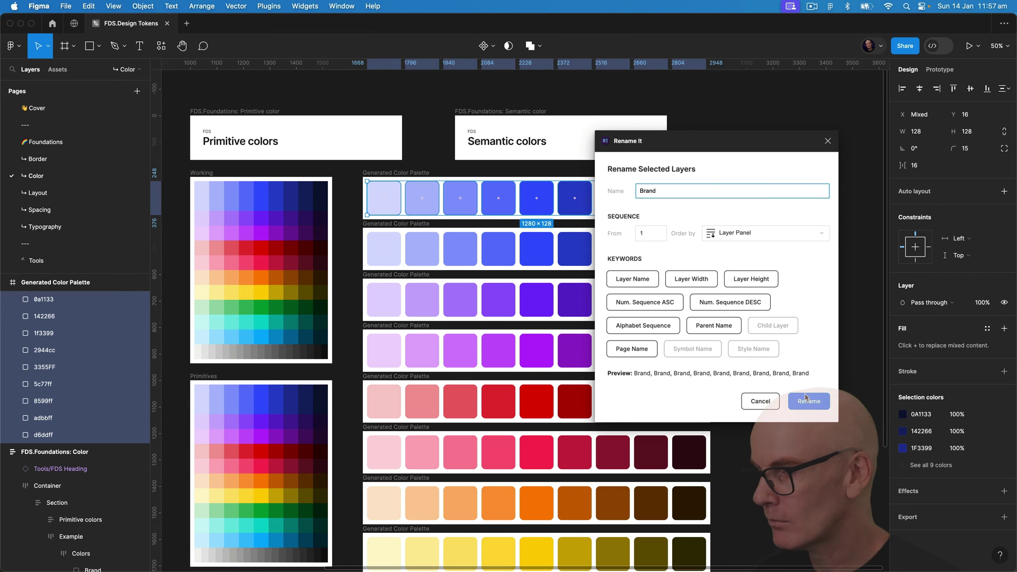
{"action": "left_click", "coordinate": [807, 404]}
Rename the second row's nine swatch layers to 'Blue'
{"action": "left_click_drag", "start_coordinate": [782, 250], "coordinate": [367, 248]}
{"action": "left_click", "coordinate": [161, 46]}
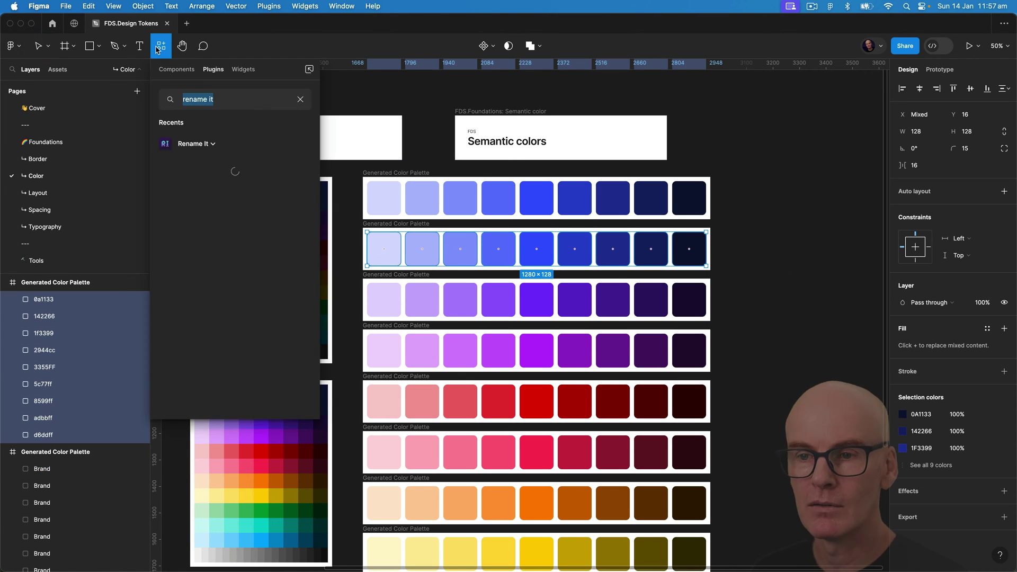
{"action": "left_click", "coordinate": [188, 144]}
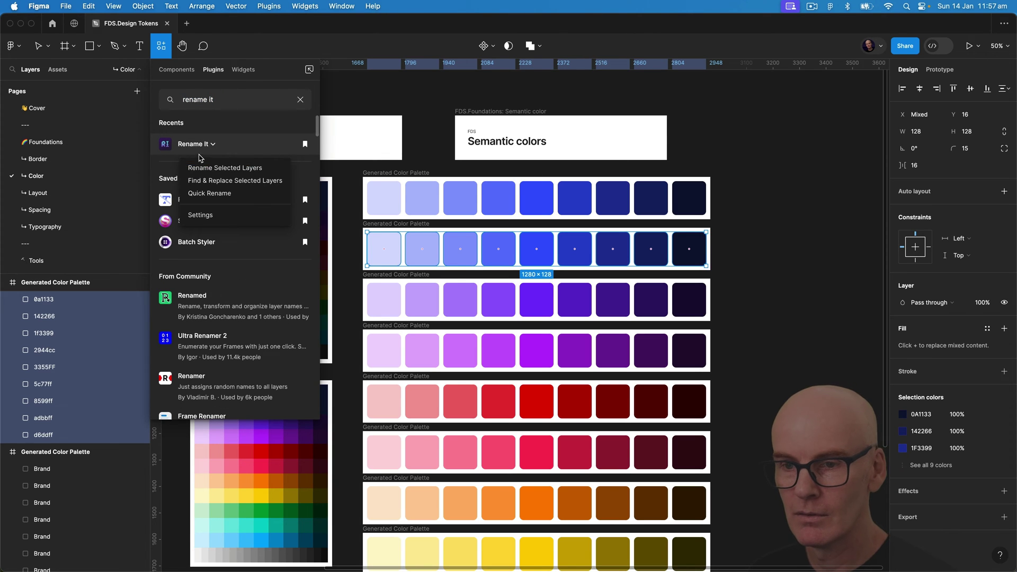
{"action": "left_click", "coordinate": [226, 167]}
{"action": "type", "text": "Blue"}
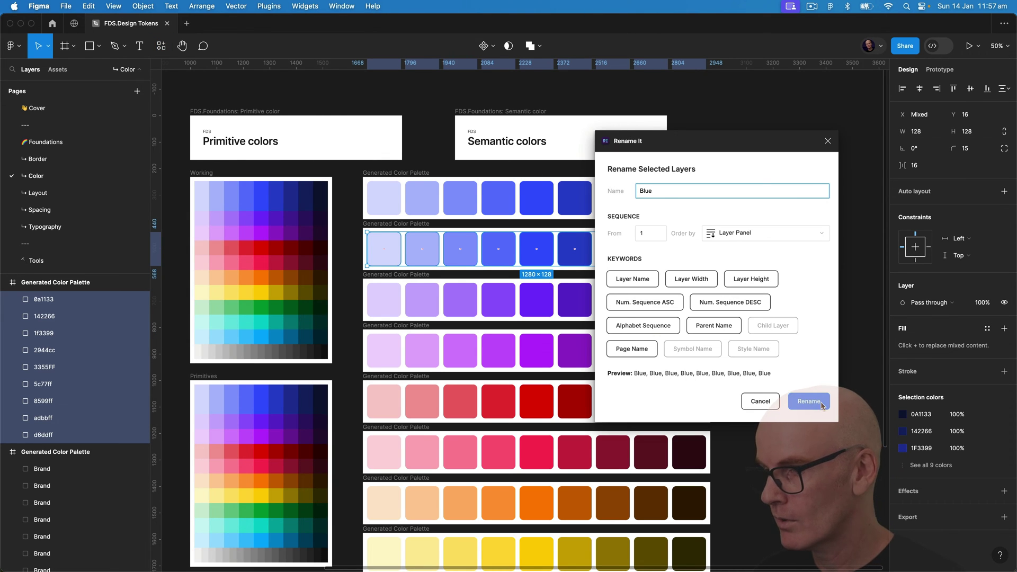
{"action": "left_click", "coordinate": [809, 401]}
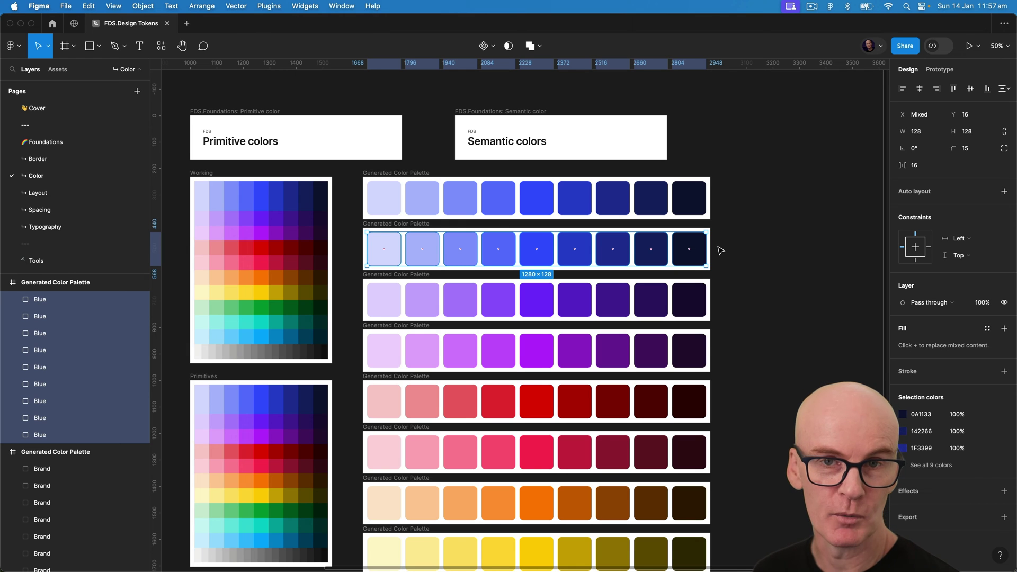
Begin renaming the third row's swatch layers, typing the name 'Te'
{"action": "left_click", "coordinate": [732, 269]}
{"action": "left_click_drag", "start_coordinate": [752, 317], "coordinate": [391, 296]}
{"action": "left_click", "coordinate": [162, 46]}
{"action": "left_click", "coordinate": [196, 143]}
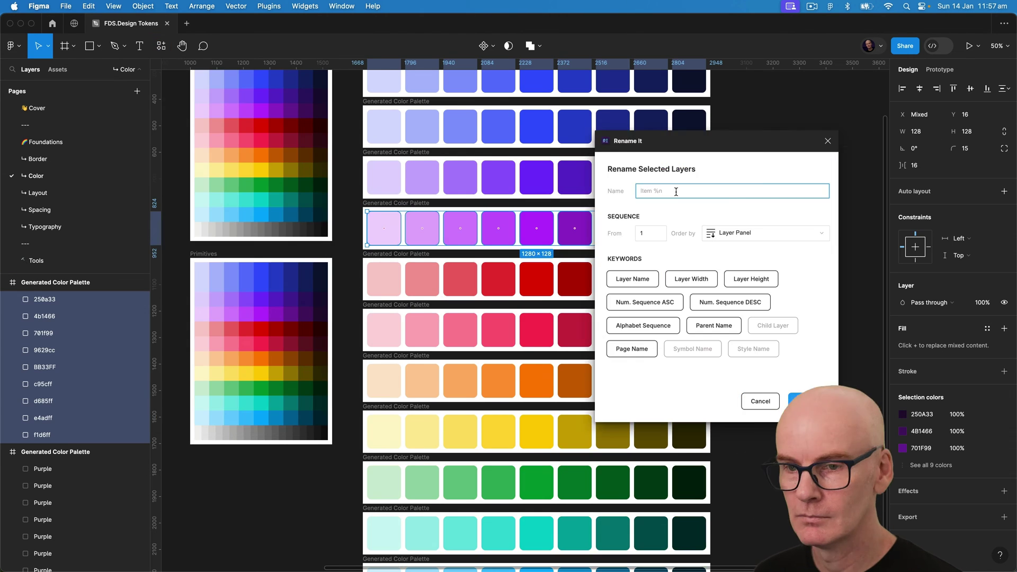
{"action": "left_click", "coordinate": [827, 142]}
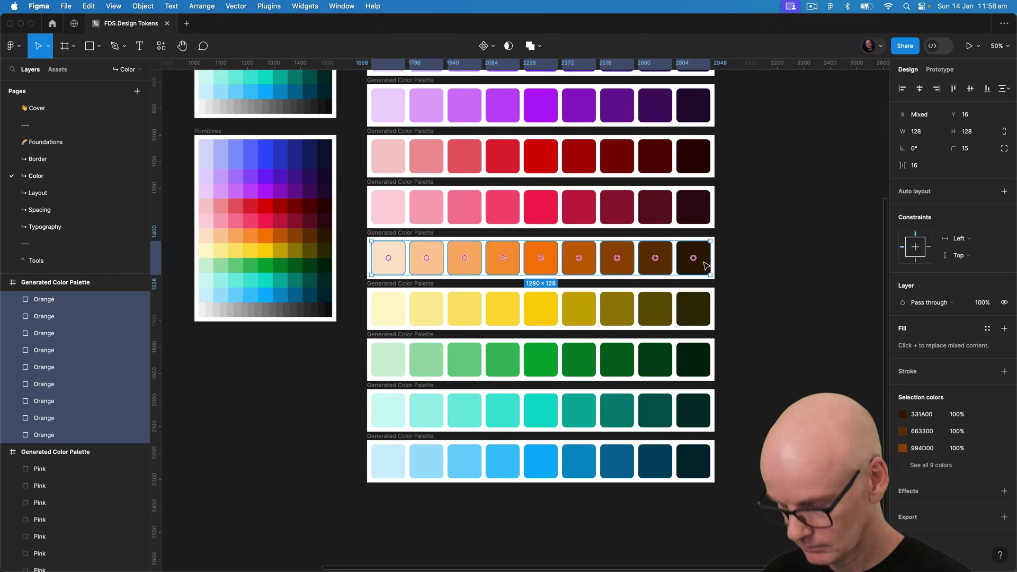
{"action": "type", "text": "Te"}
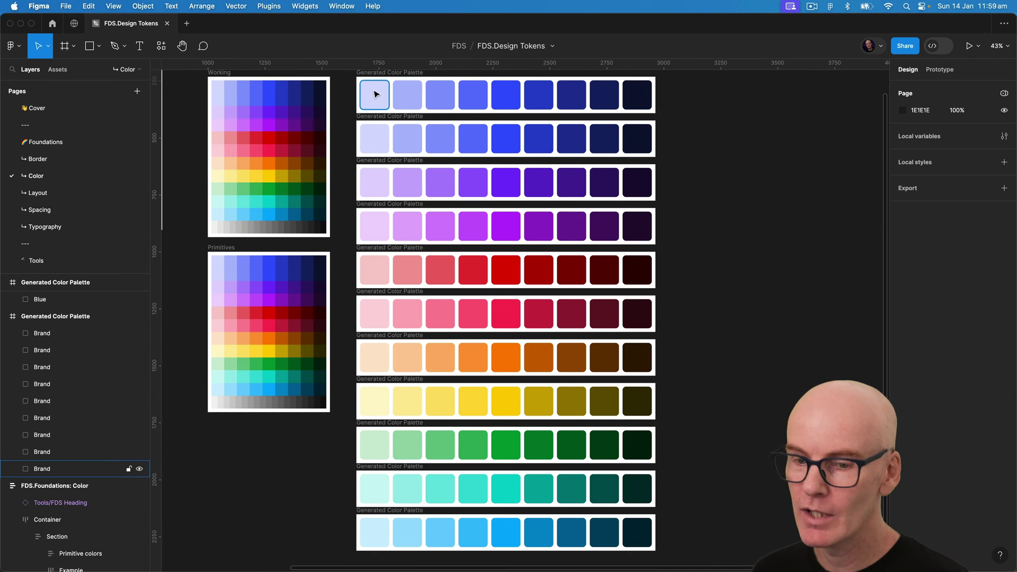
{"action": "left_click", "coordinate": [373, 96]}
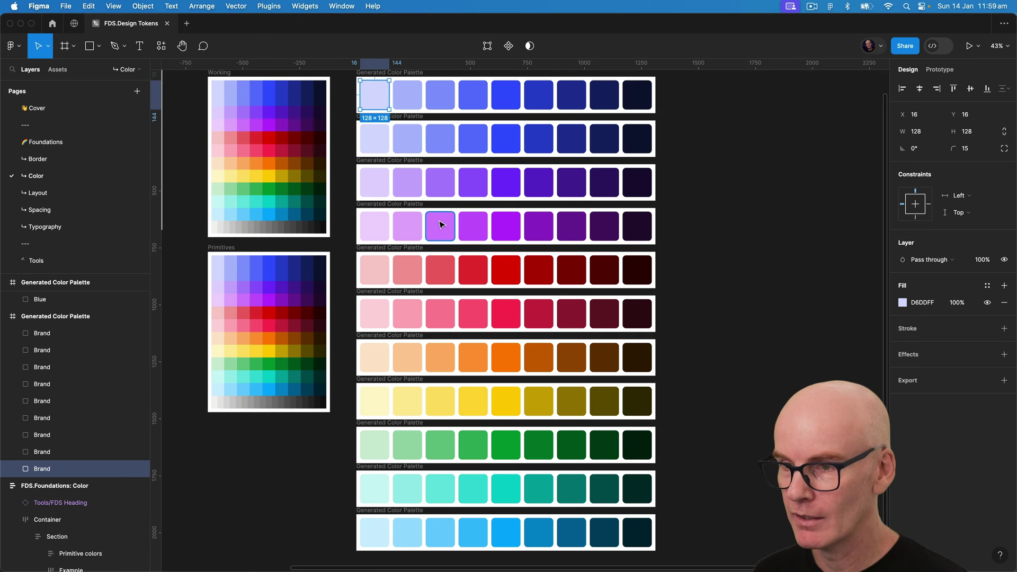
{"action": "left_click", "coordinate": [440, 139]}
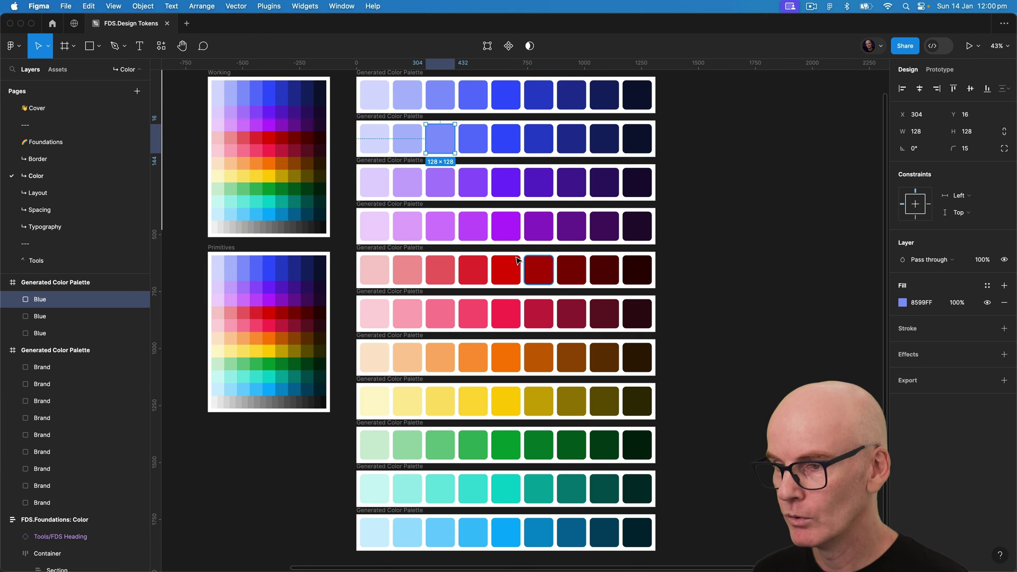
{"action": "left_click", "coordinate": [506, 226]}
{"action": "left_click", "coordinate": [473, 314]}
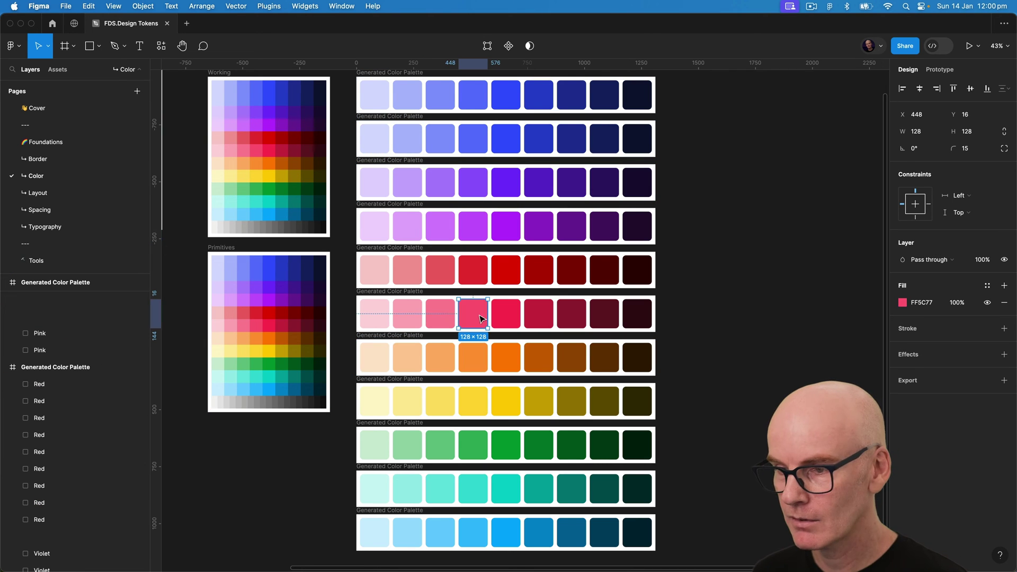
{"action": "left_click", "coordinate": [473, 446]}
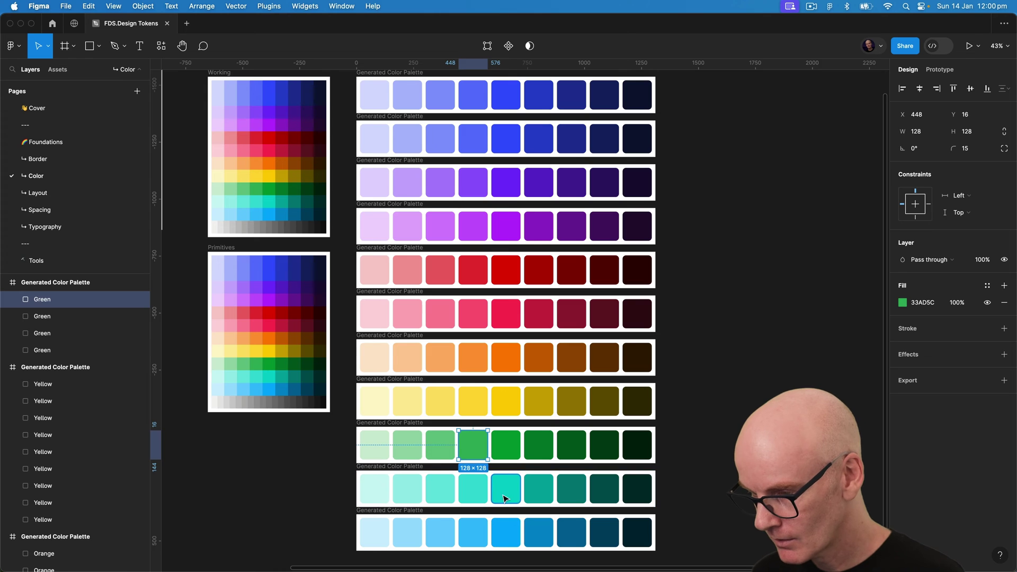
{"action": "left_click", "coordinate": [506, 531]}
{"action": "left_click", "coordinate": [748, 159]}
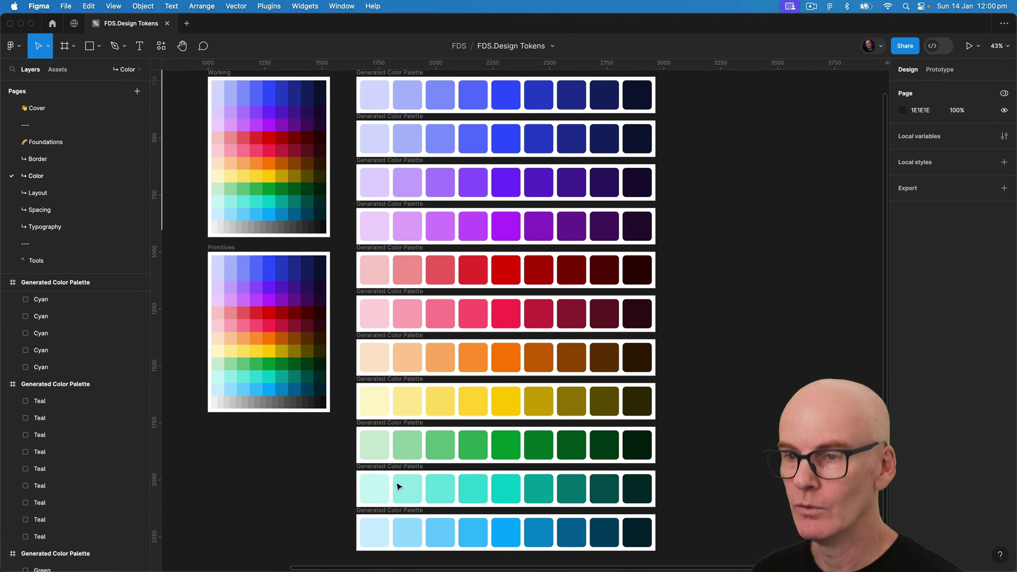
Rename the first swatch in every row to its current layer name plus /100
{"action": "left_click_drag", "start_coordinate": [346, 87], "coordinate": [380, 542]}
{"action": "left_click", "coordinate": [167, 47]}
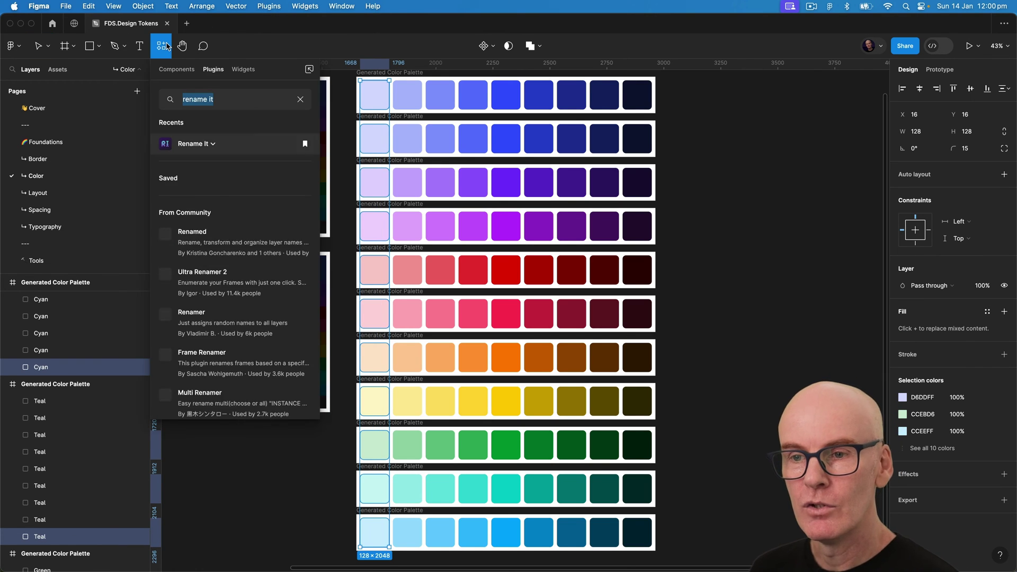
{"action": "left_click", "coordinate": [203, 146]}
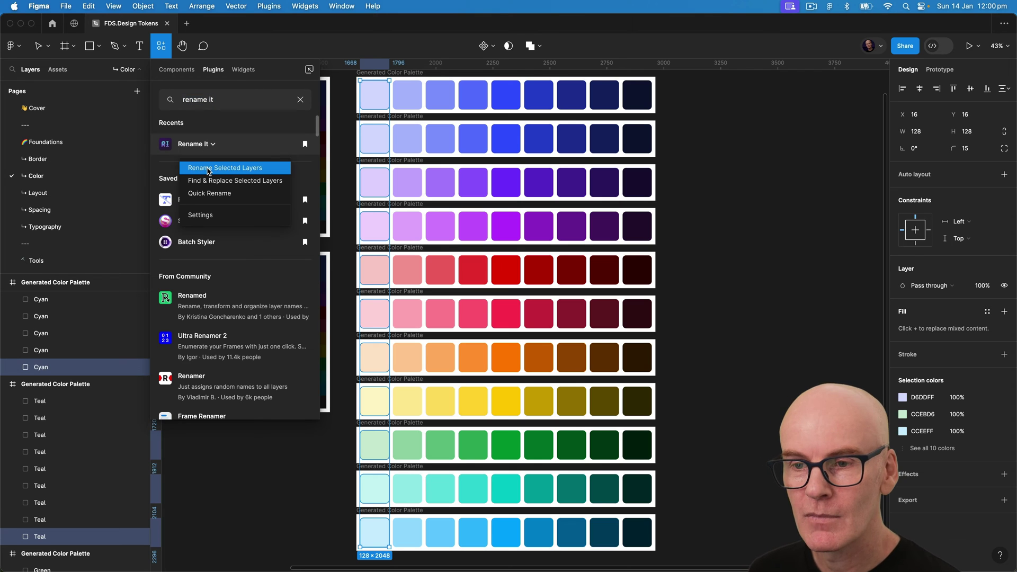
{"action": "left_click", "coordinate": [224, 168]}
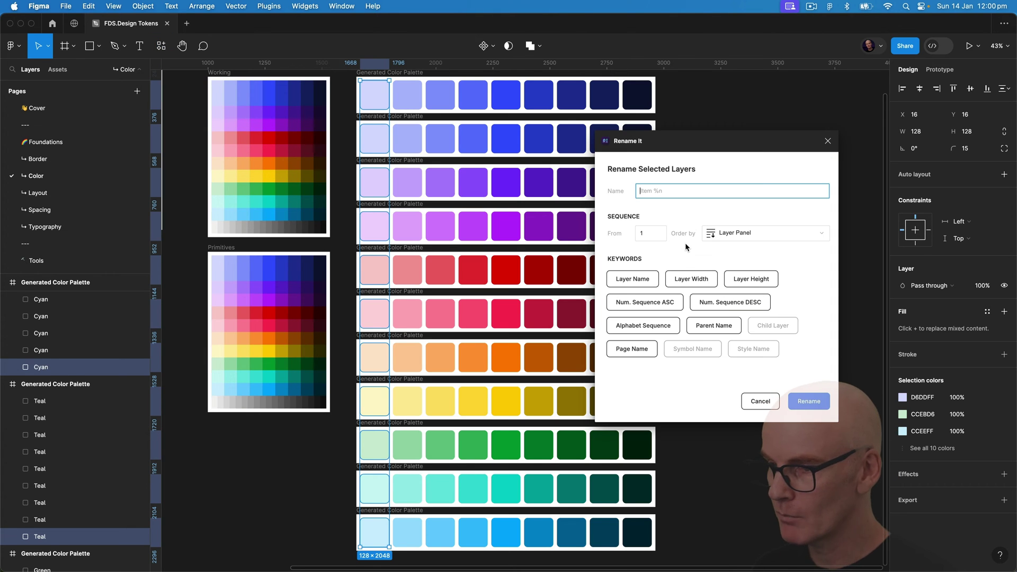
{"action": "left_click", "coordinate": [629, 278]}
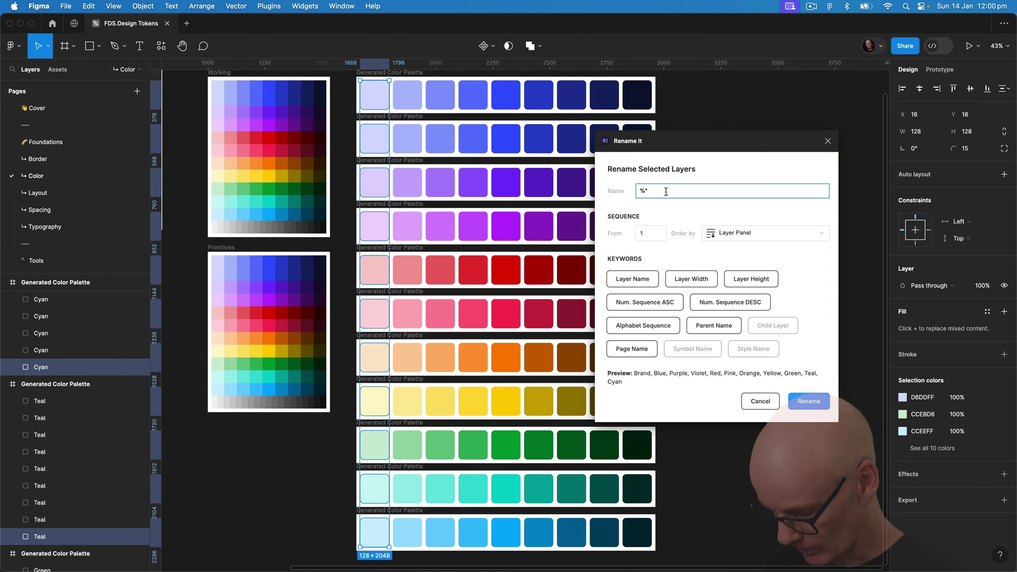
{"action": "type", "text": "/100"}
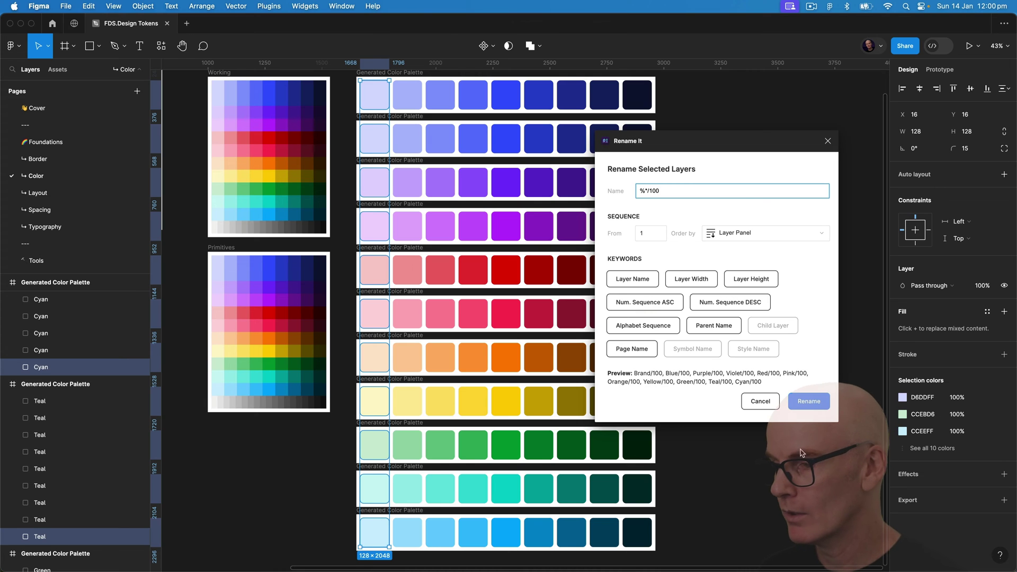
{"action": "left_click", "coordinate": [809, 402]}
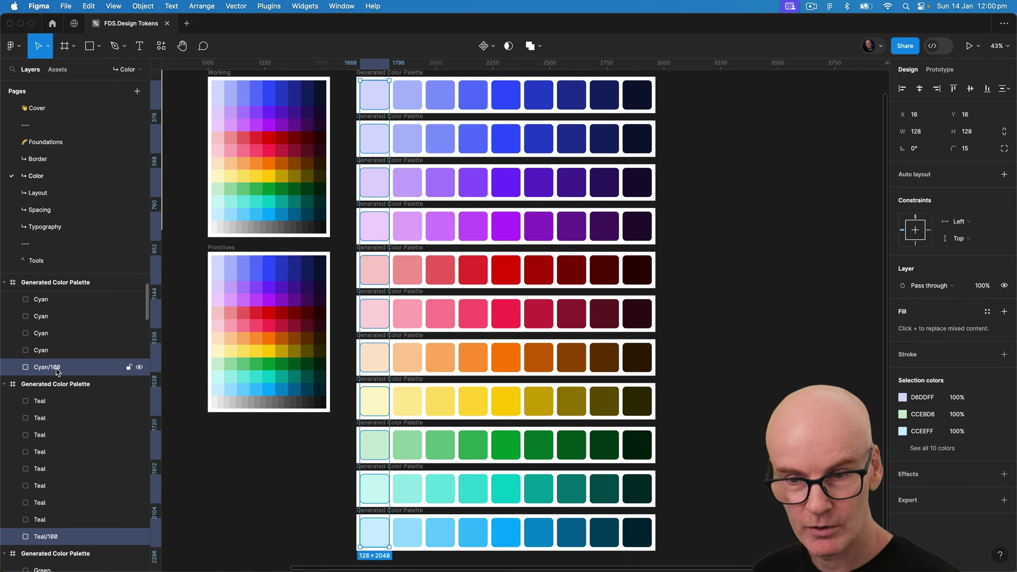
{"action": "scroll", "coordinate": [416, 103], "scroll_direction": "up", "scroll_amount": 1}
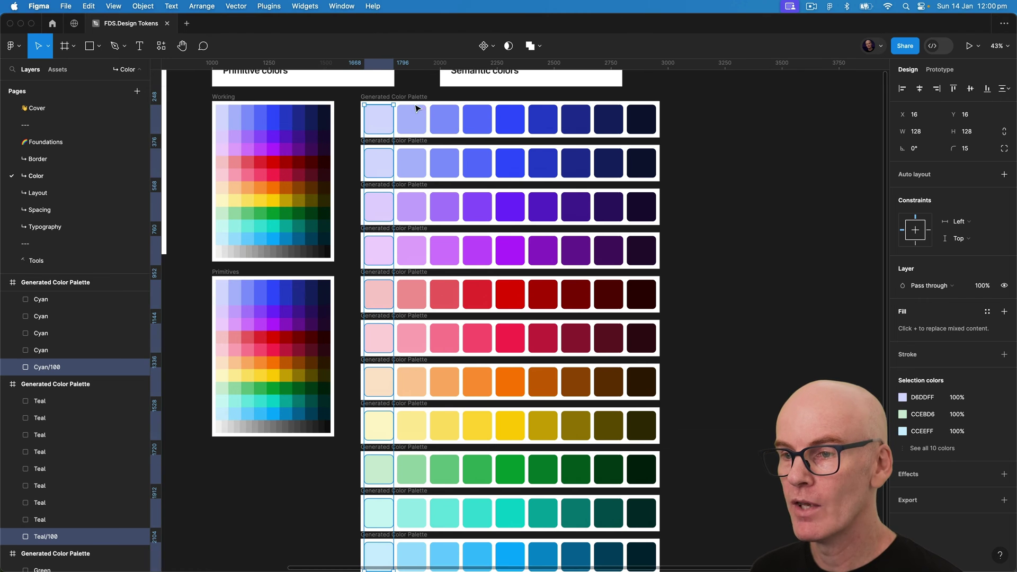
Append /200 and /300 to the second and third swatch columns' layer names
{"action": "left_click", "coordinate": [416, 94]}
{"action": "left_click_drag", "start_coordinate": [416, 93], "coordinate": [419, 567]}
{"action": "scroll", "coordinate": [419, 477], "scroll_direction": "down", "scroll_amount": 2}
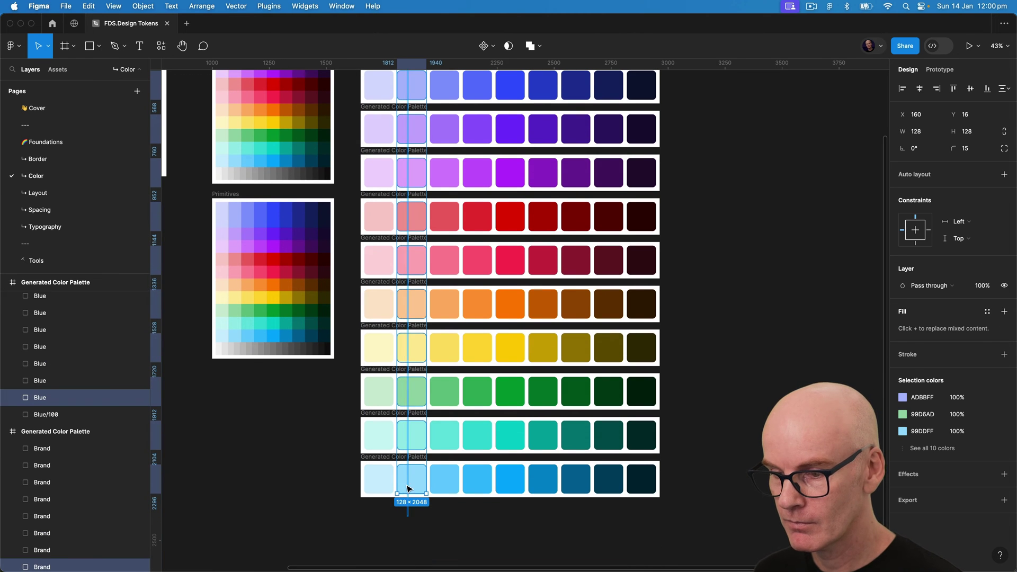
{"action": "left_click", "coordinate": [159, 48]}
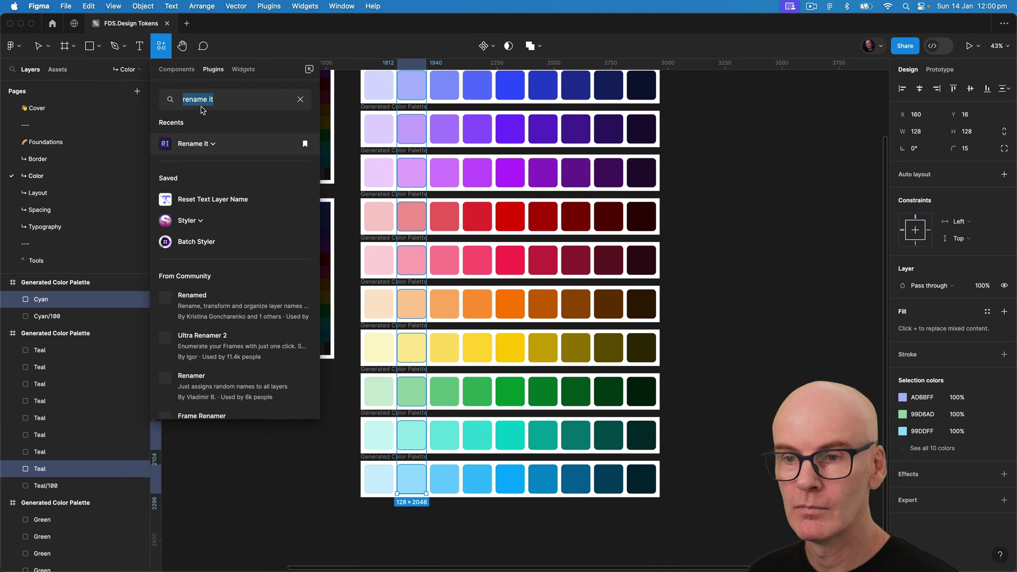
{"action": "left_click", "coordinate": [196, 144]}
{"action": "left_click", "coordinate": [215, 168]}
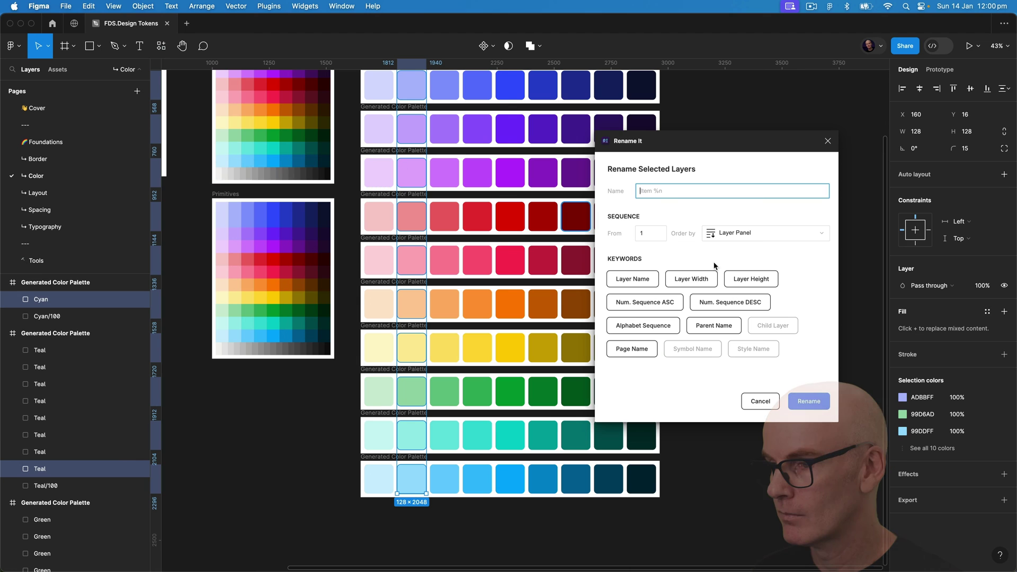
{"action": "left_click", "coordinate": [633, 279]}
{"action": "type", "text": "/200"}
{"action": "key", "text": "Return"}
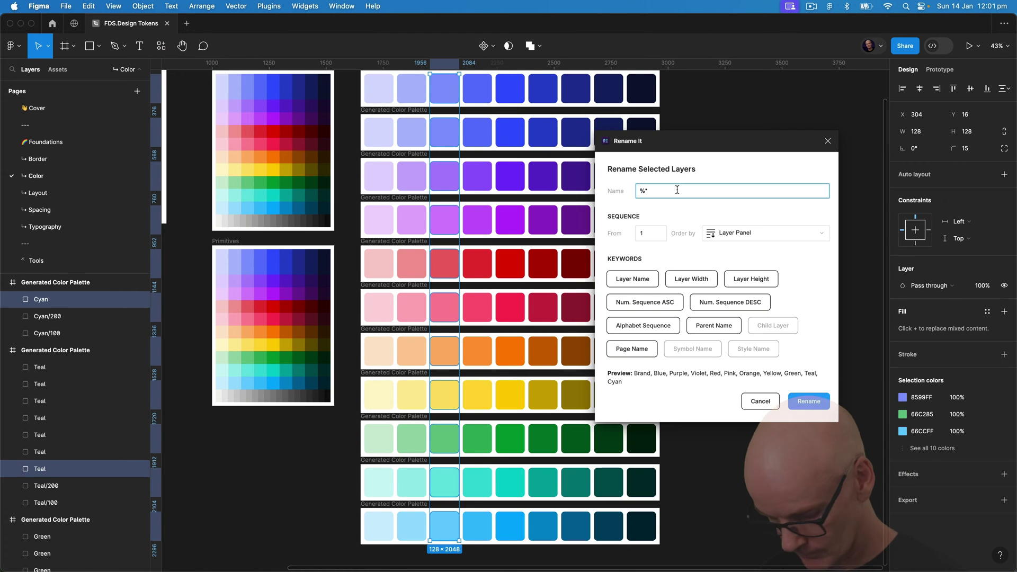
{"action": "type", "text": "/300"}
{"action": "key", "text": "Return"}
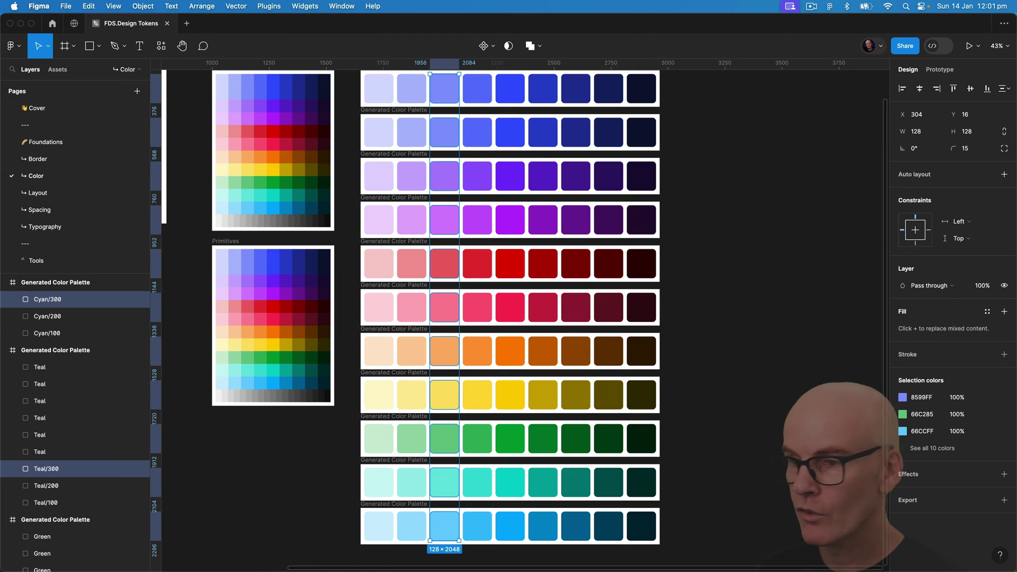
Rename the fourth and fifth swatch columns with /400 and /500 suffixes
{"action": "key", "text": "Tab"}
{"action": "key", "text": "alt+super+p"}
{"action": "type", "text": "/400"}
{"action": "key", "text": "Return"}
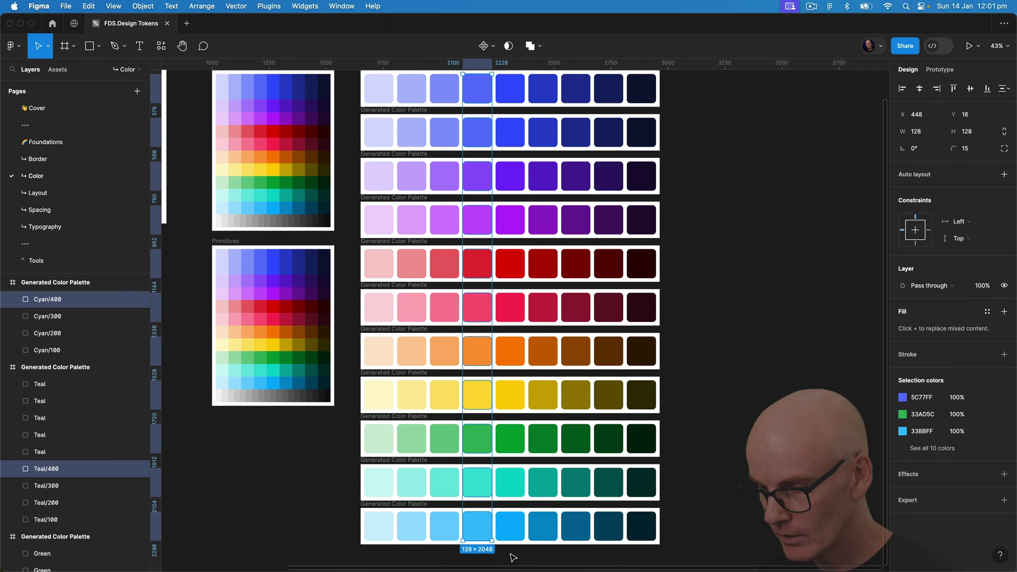
{"action": "key", "text": "Tab"}
{"action": "key", "text": "alt+super+p"}
{"action": "type", "text": "/500"}
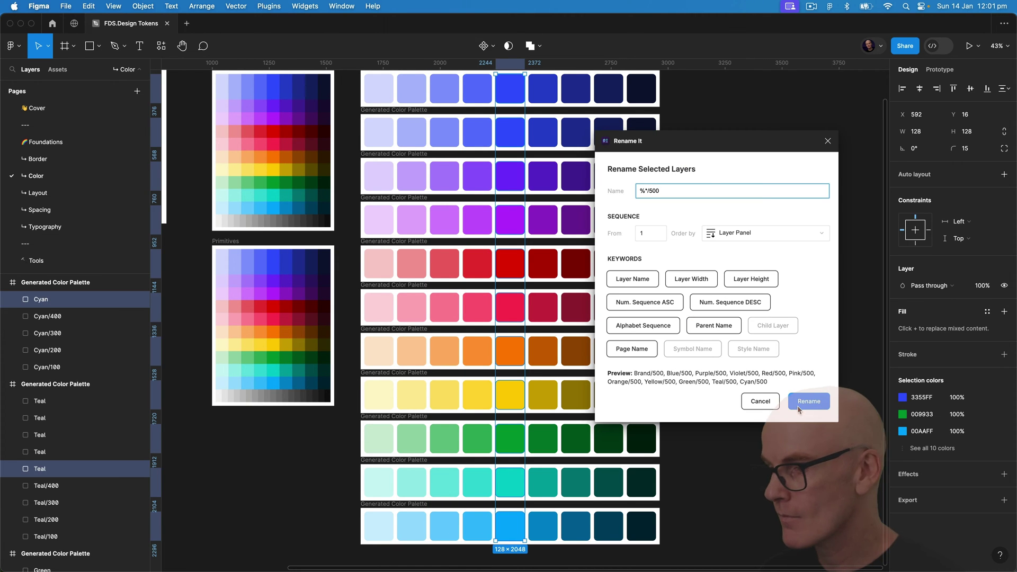
{"action": "left_click", "coordinate": [809, 402]}
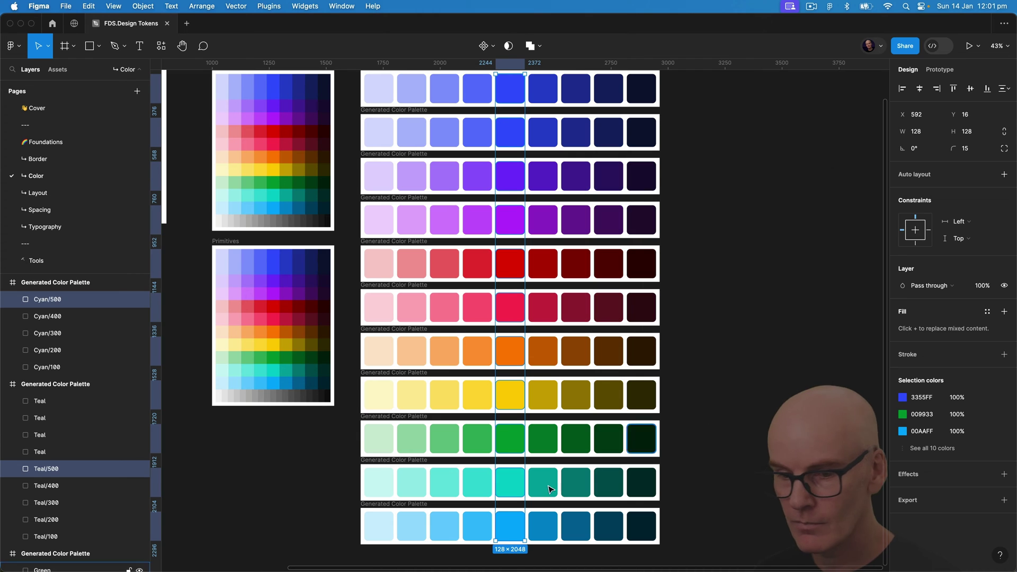
Rename the sixth and seventh swatch columns with /600 and /700 suffixes
{"action": "left_click", "coordinate": [538, 558]}
{"action": "left_click_drag", "start_coordinate": [539, 558], "coordinate": [543, 75]}
{"action": "key", "text": "alt+super+p"}
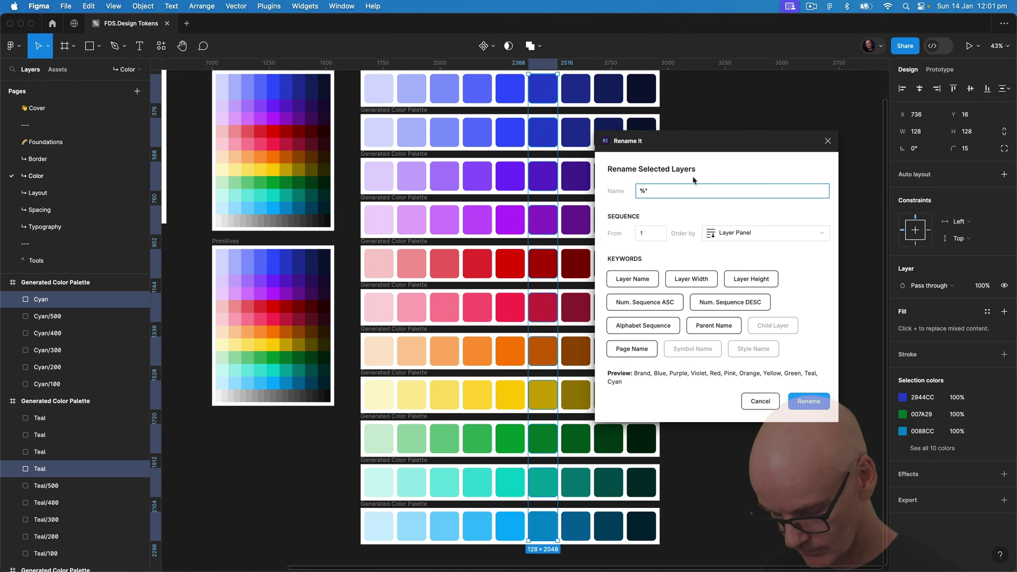
{"action": "type", "text": "/600"}
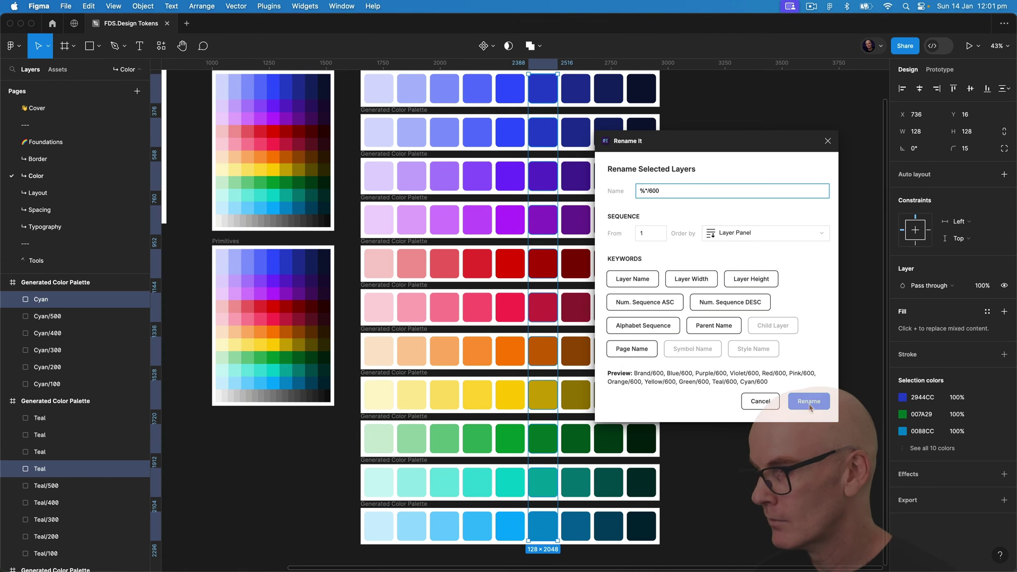
{"action": "left_click", "coordinate": [809, 401]}
{"action": "left_click_drag", "start_coordinate": [576, 556], "coordinate": [584, 90]}
{"action": "key", "text": "alt+super+p"}
{"action": "key", "text": "BackSpace"}
{"action": "key", "text": "BackSpace"}
{"action": "key", "text": "BackSpace"}
{"action": "type", "text": "700"}
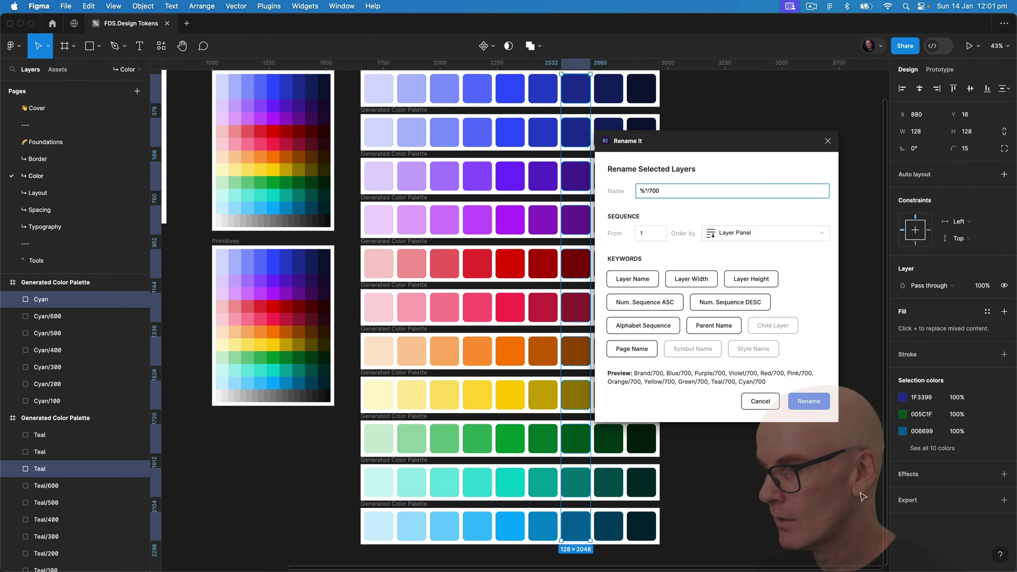
{"action": "left_click", "coordinate": [818, 407]}
Rename the eighth swatch column in every row with the /800 suffix
{"action": "left_click_drag", "start_coordinate": [616, 557], "coordinate": [625, 82]}
{"action": "key", "text": "alt+super+p"}
{"action": "key", "text": "BackSpace"}
{"action": "key", "text": "BackSpace"}
{"action": "key", "text": "BackSpace"}
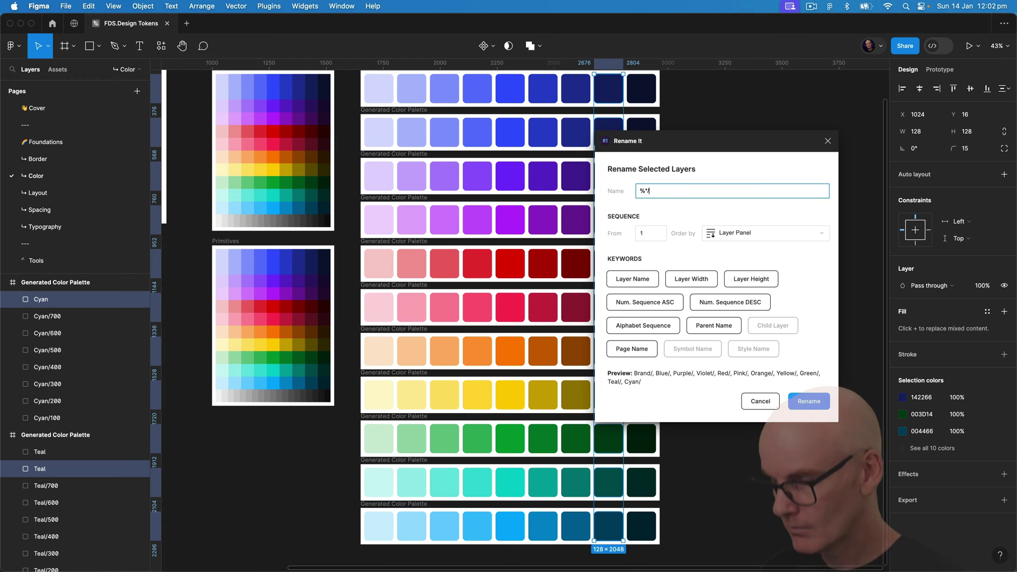
{"action": "type", "text": "800"}
{"action": "left_click", "coordinate": [797, 400]}
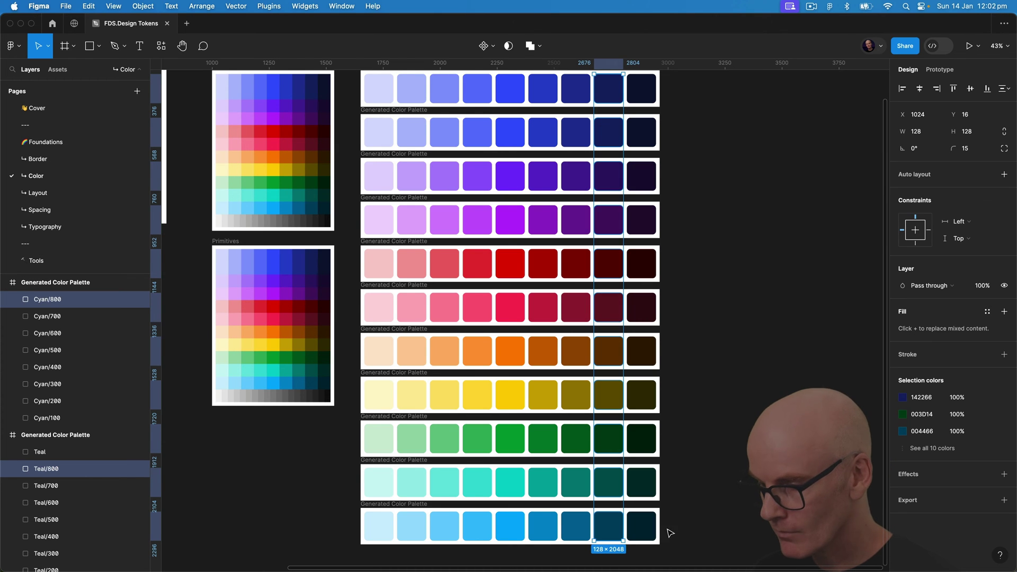
Rename the darkest swatch column with /900 and verify a dark orange swatch's name
{"action": "left_click_drag", "start_coordinate": [663, 559], "coordinate": [643, 87]}
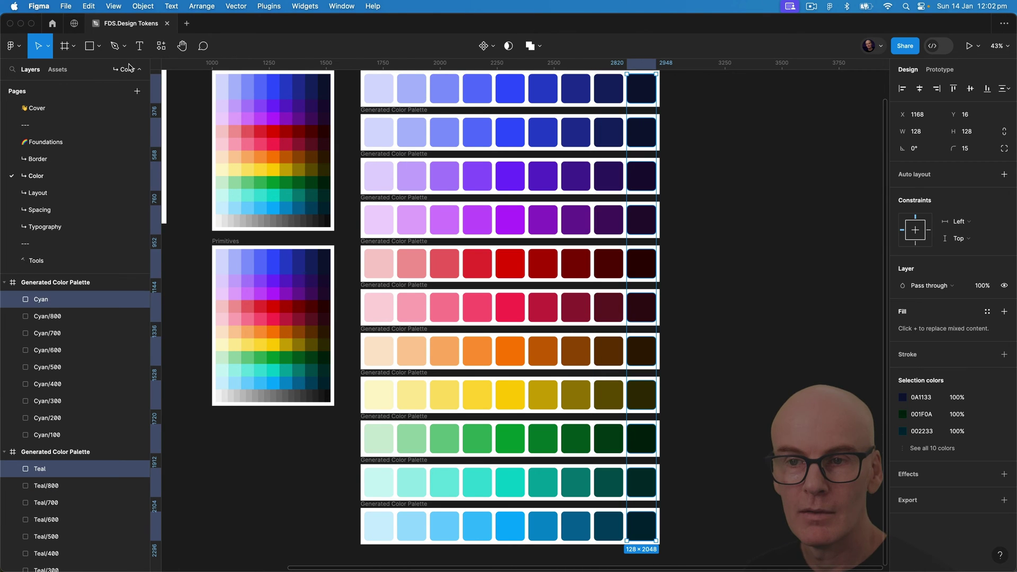
{"action": "left_click", "coordinate": [160, 47]}
{"action": "left_click", "coordinate": [192, 147]}
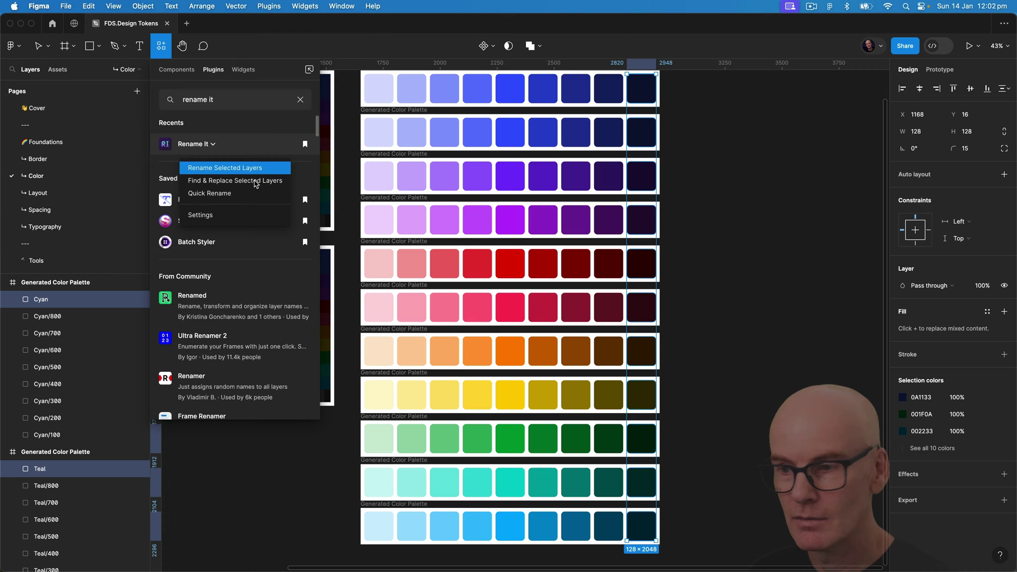
{"action": "left_click", "coordinate": [212, 169]}
{"action": "left_click", "coordinate": [648, 282]}
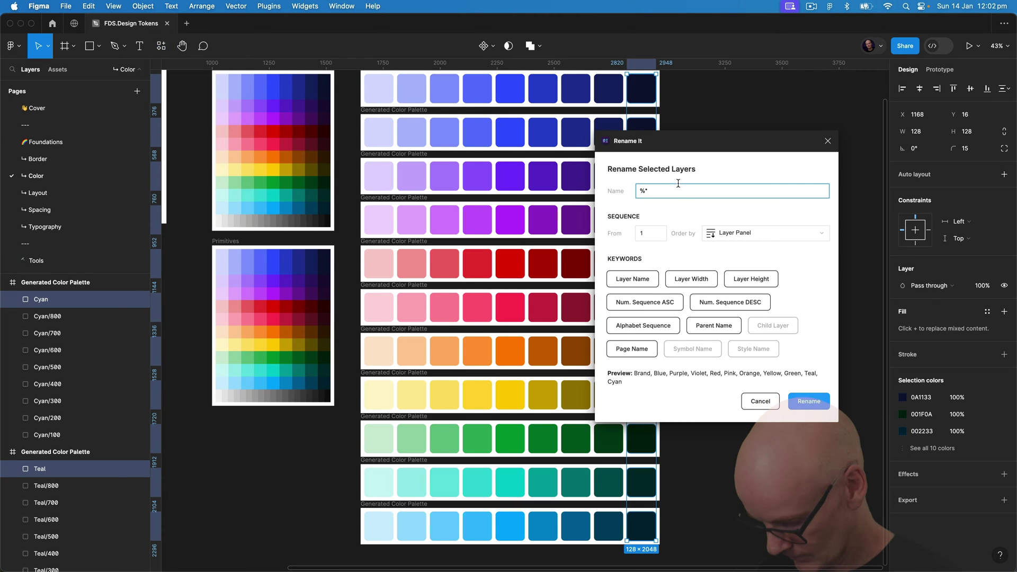
{"action": "type", "text": "/900"}
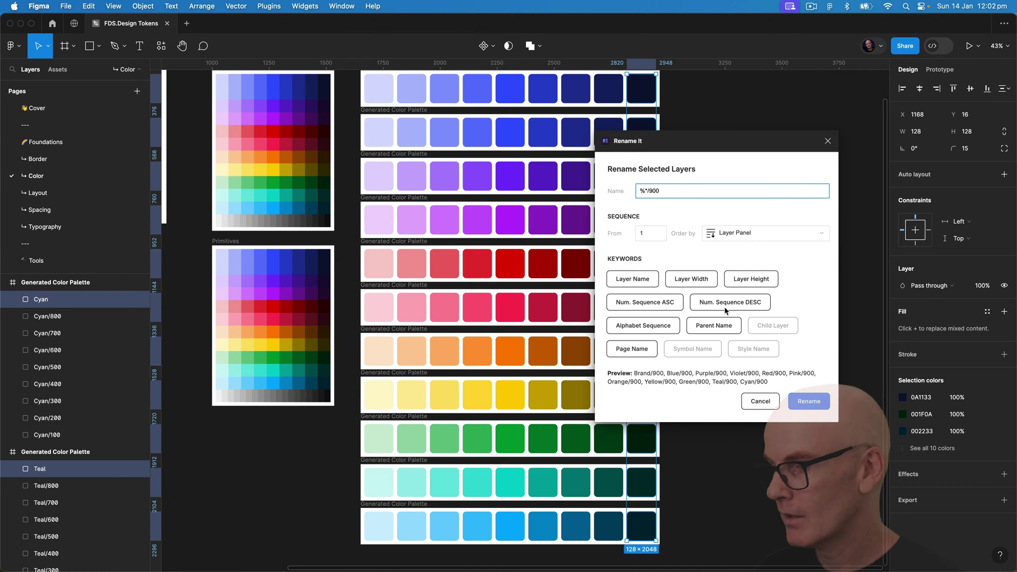
{"action": "left_click", "coordinate": [809, 403]}
{"action": "left_click", "coordinate": [765, 139]}
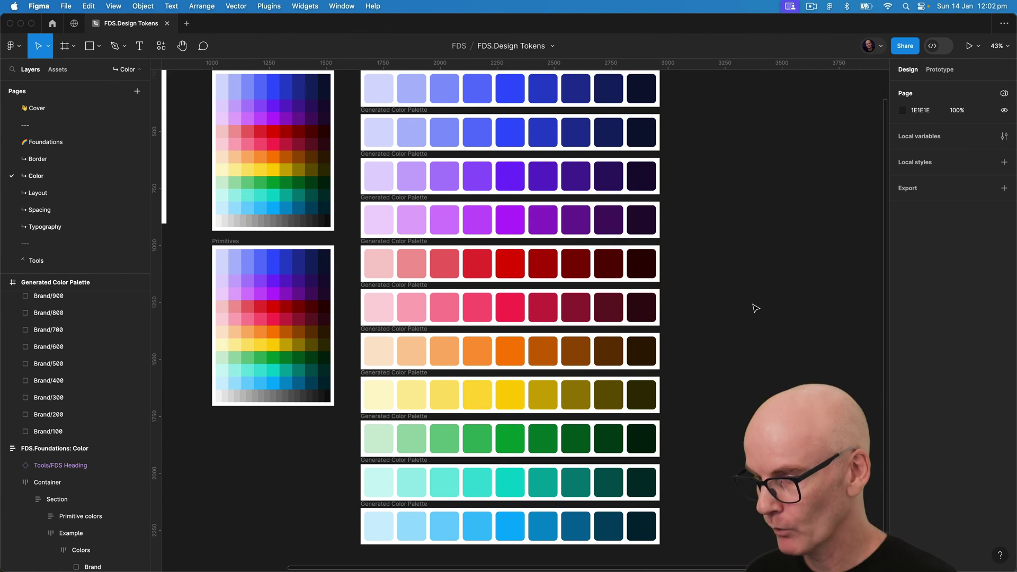
{"action": "left_click", "coordinate": [576, 359]}
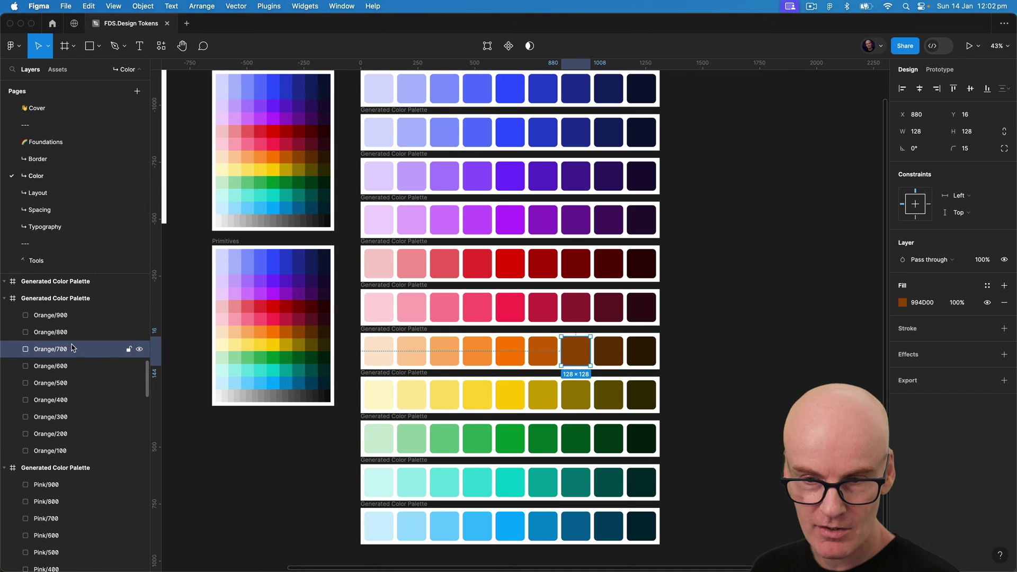
{"action": "left_click", "coordinate": [734, 217]}
Reverse the Brand and Blue palettes' swatch layers so they run 100 to 900
{"action": "left_click", "coordinate": [377, 90]}
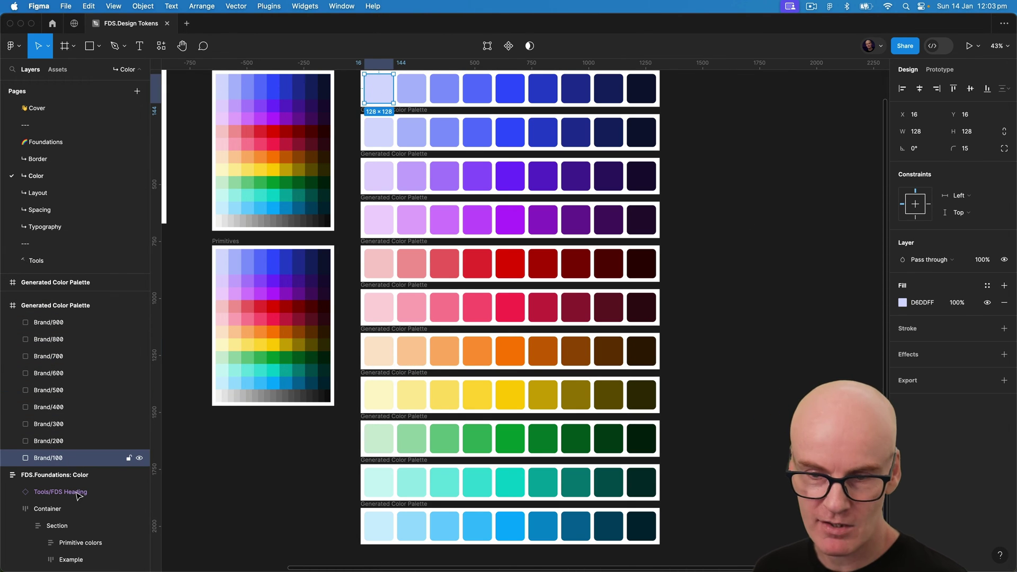
{"action": "left_click", "coordinate": [62, 325], "text": "shift"}
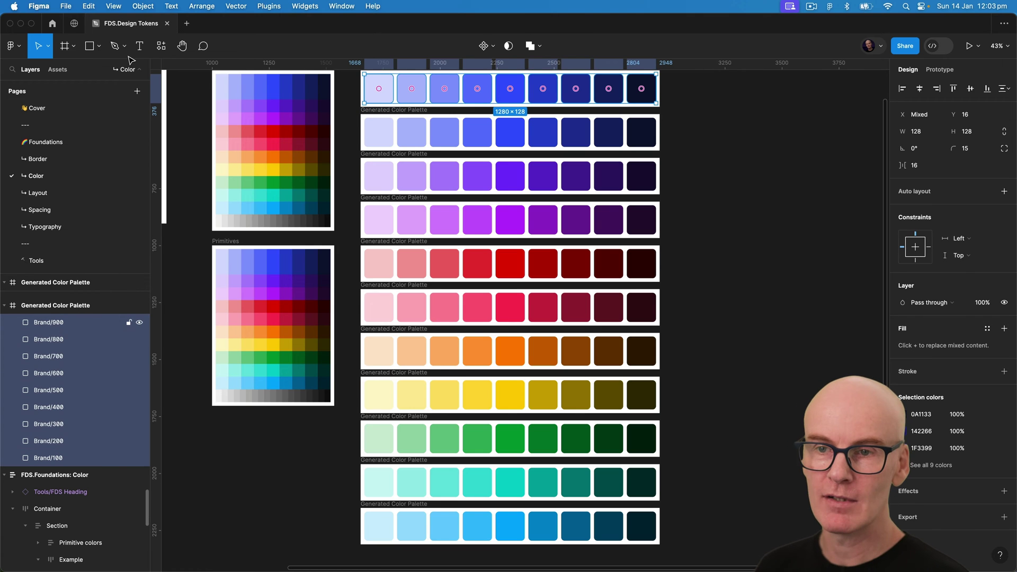
{"action": "left_click", "coordinate": [157, 49]}
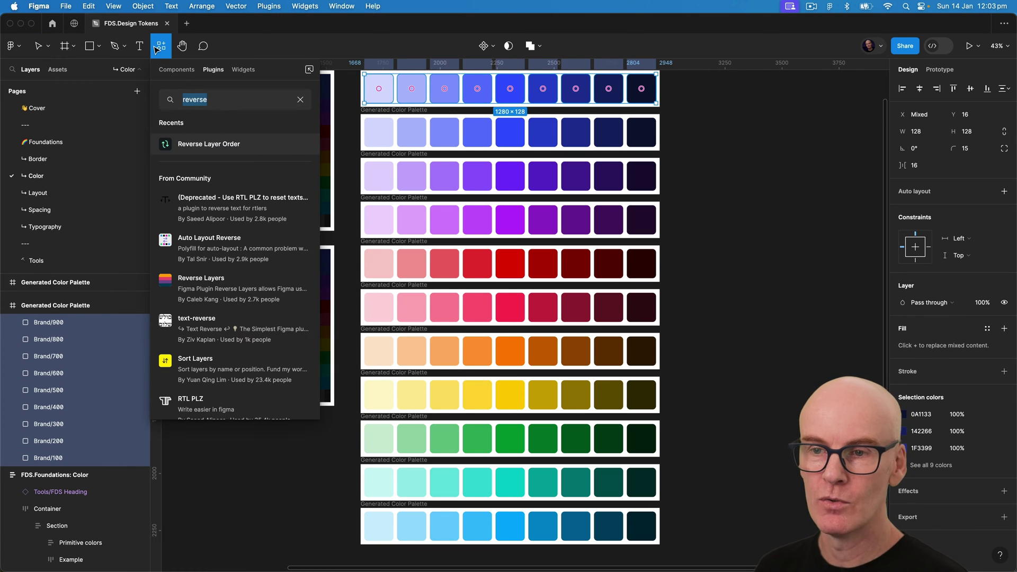
{"action": "left_click", "coordinate": [207, 148]}
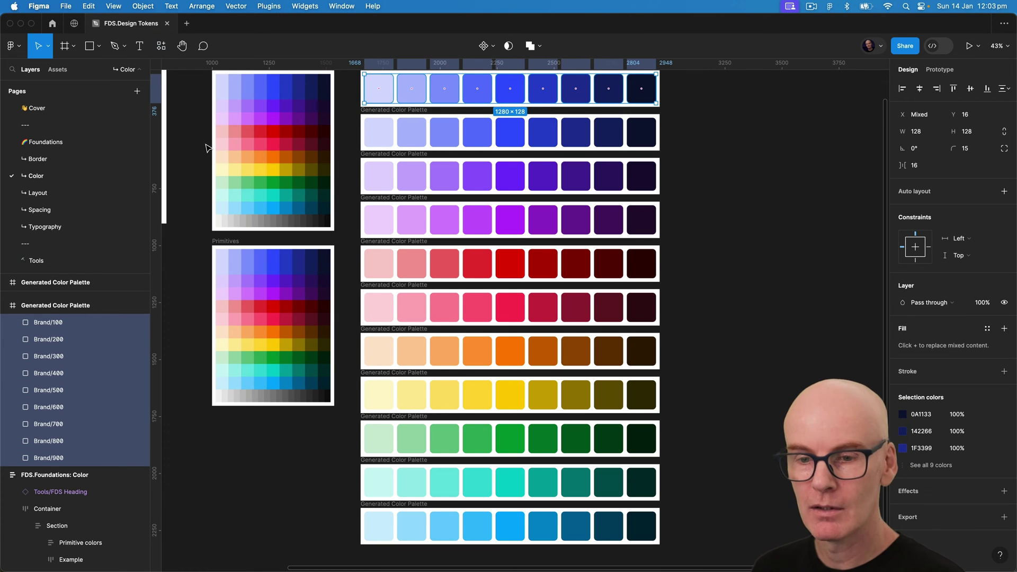
{"action": "left_click", "coordinate": [62, 416]}
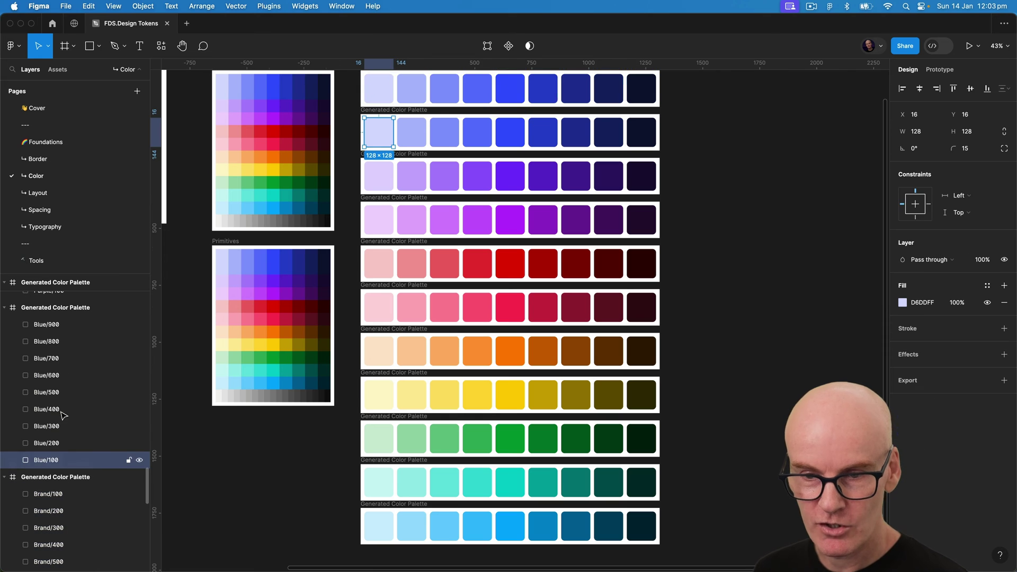
{"action": "left_click", "coordinate": [61, 324], "text": "shift"}
{"action": "left_click", "coordinate": [160, 48]}
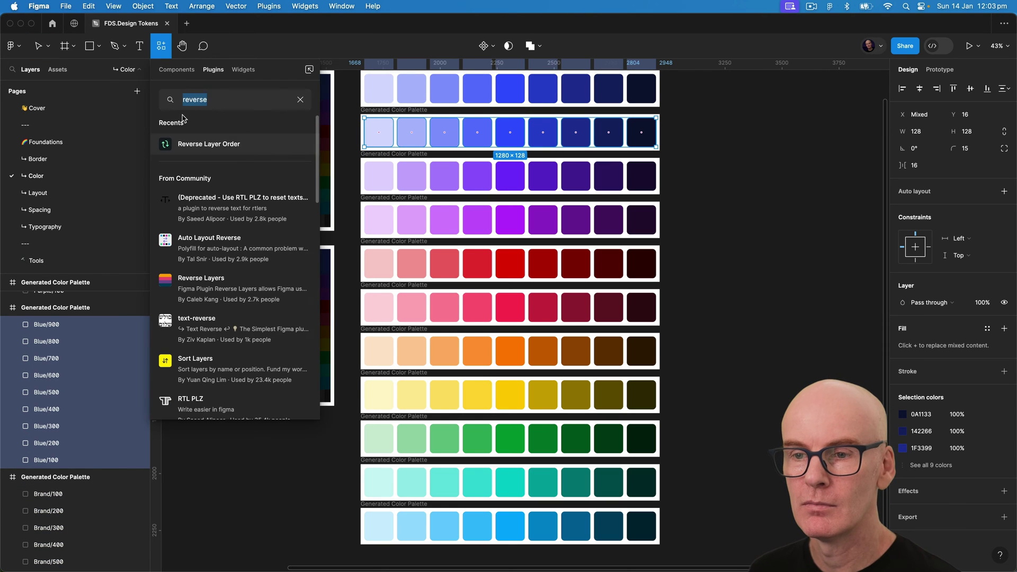
{"action": "left_click", "coordinate": [202, 145]}
Reverse the Purple and Red swatch layers to run 100 to 900 with Reverse Layer Order
{"action": "scroll", "coordinate": [81, 372], "scroll_direction": "up", "scroll_amount": 3}
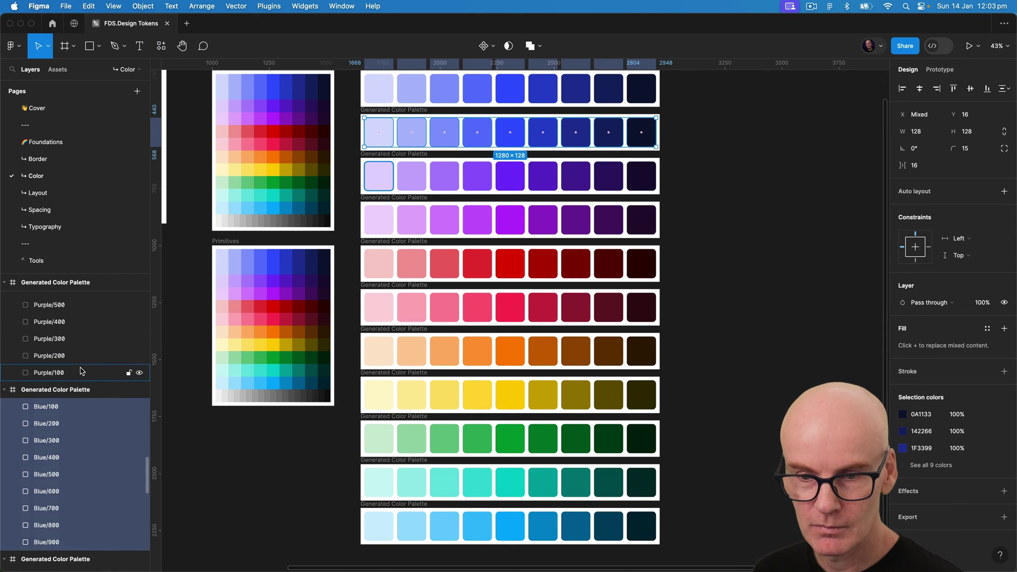
{"action": "left_click", "coordinate": [82, 372]}
{"action": "scroll", "coordinate": [74, 320], "scroll_direction": "up", "scroll_amount": 3}
{"action": "left_click", "coordinate": [74, 323], "text": "shift"}
{"action": "key", "text": "super+k"}
{"action": "key", "text": "Return"}
{"action": "left_click", "coordinate": [62, 397], "text": "shift"}
{"action": "key", "text": "super+k"}
{"action": "key", "text": "Return"}
{"action": "left_click", "coordinate": [50, 296]}
Reverse the Orange and Cyan palettes' swatch layer order to run 100 to 900
{"action": "left_click", "coordinate": [55, 432], "text": "shift"}
{"action": "scroll", "coordinate": [55, 431], "scroll_direction": "up", "scroll_amount": 3}
{"action": "left_click", "coordinate": [51, 299]}
{"action": "left_click", "coordinate": [54, 435], "text": "shift"}
{"action": "key", "text": "super+k"}
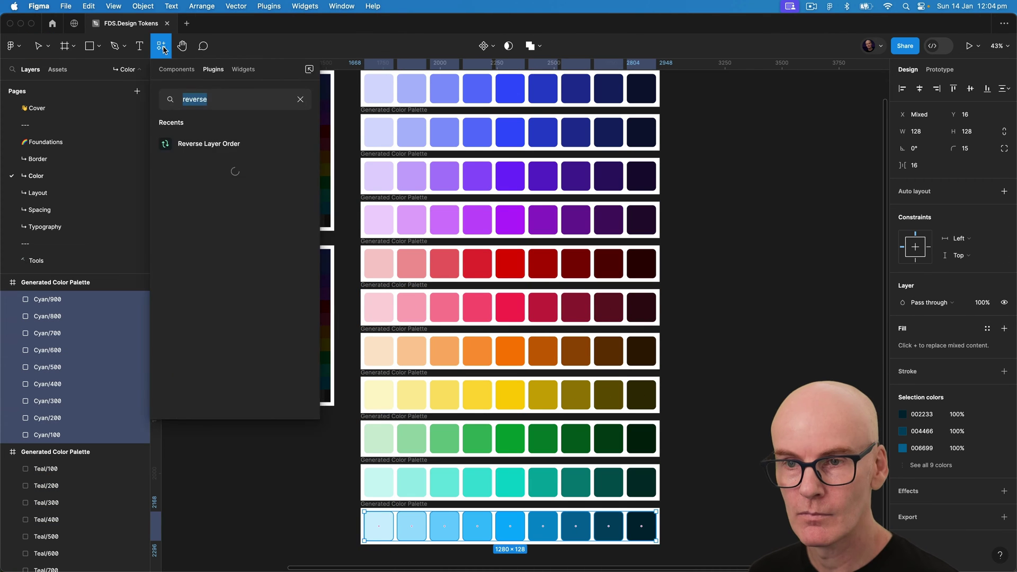
{"action": "key", "text": "Return"}
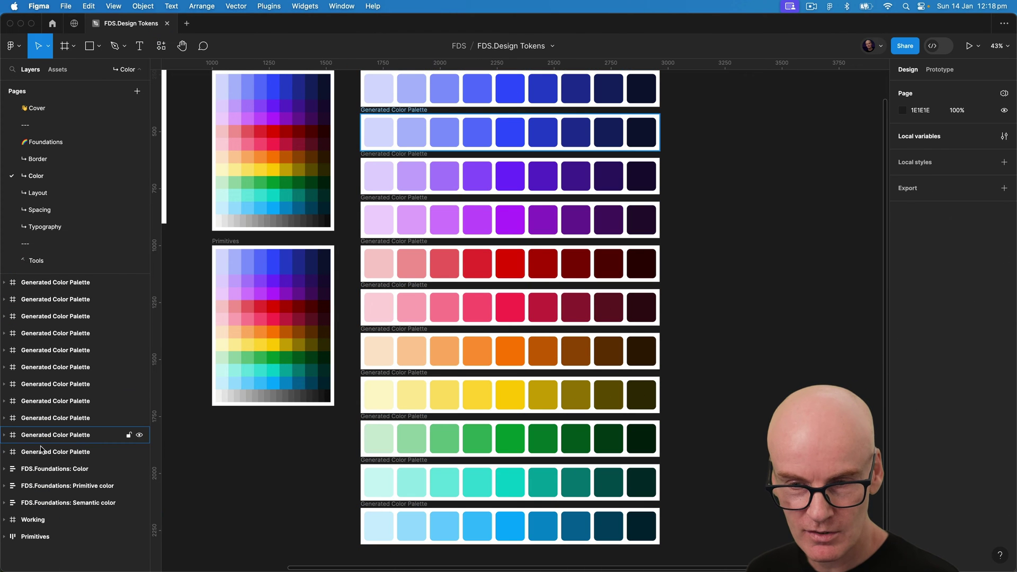
Select all eleven palette rows, then cancel the action search without running anything
{"action": "left_click", "coordinate": [64, 452]}
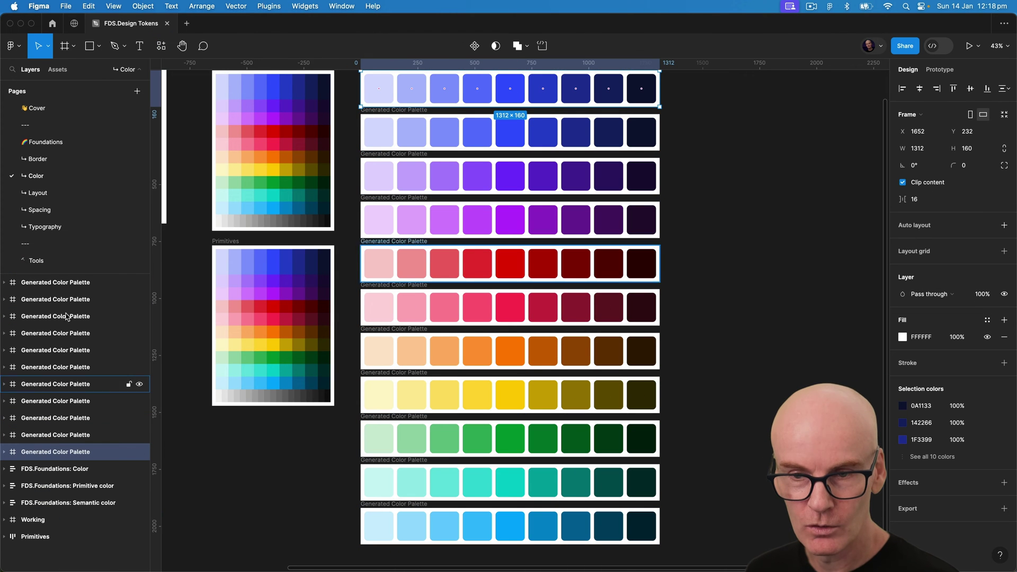
{"action": "left_click", "coordinate": [45, 286], "text": "shift"}
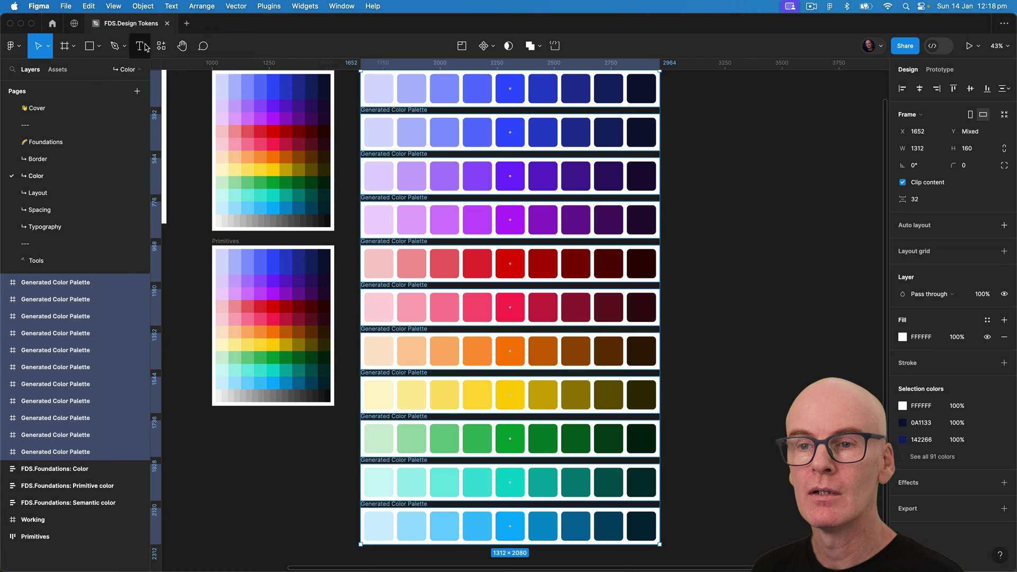
{"action": "left_click", "coordinate": [161, 47]}
{"action": "key", "text": "Escape"}
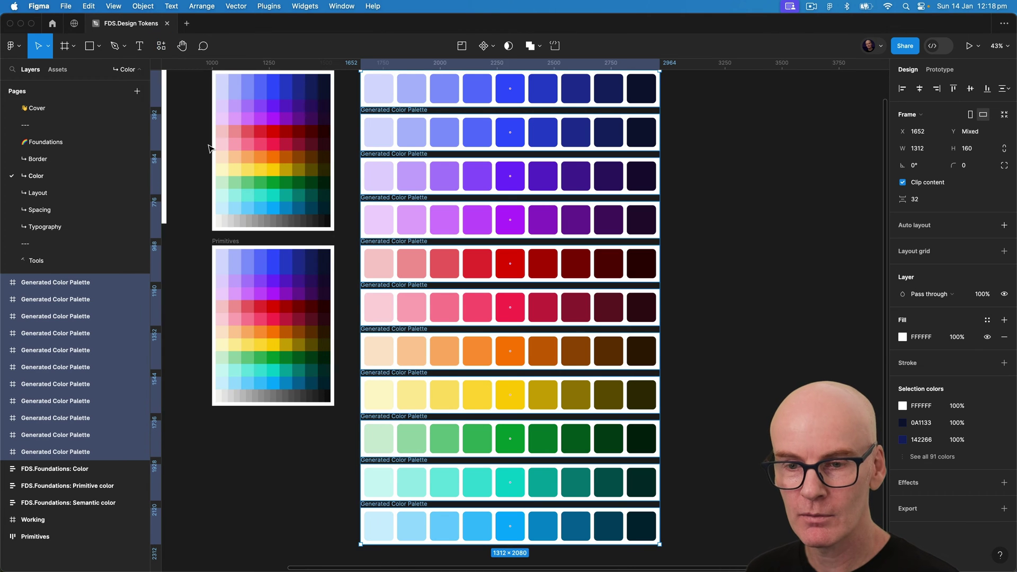
Check the reordered swatches by expanding and collapsing the top and bottom palette groups
{"action": "left_click", "coordinate": [771, 202]}
{"action": "left_click", "coordinate": [419, 85], "text": "super"}
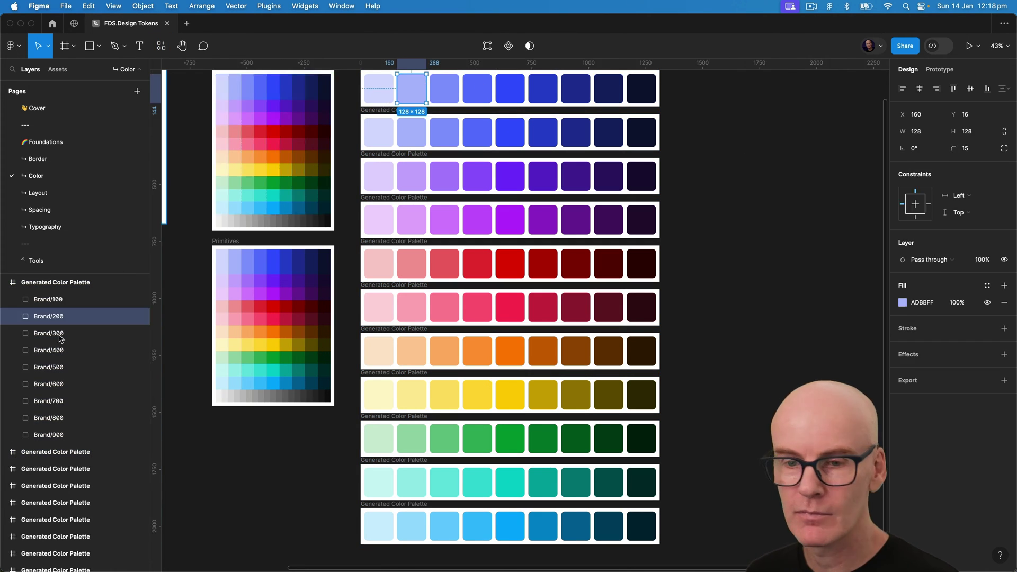
{"action": "left_click", "coordinate": [40, 284]}
{"action": "left_click", "coordinate": [4, 282]}
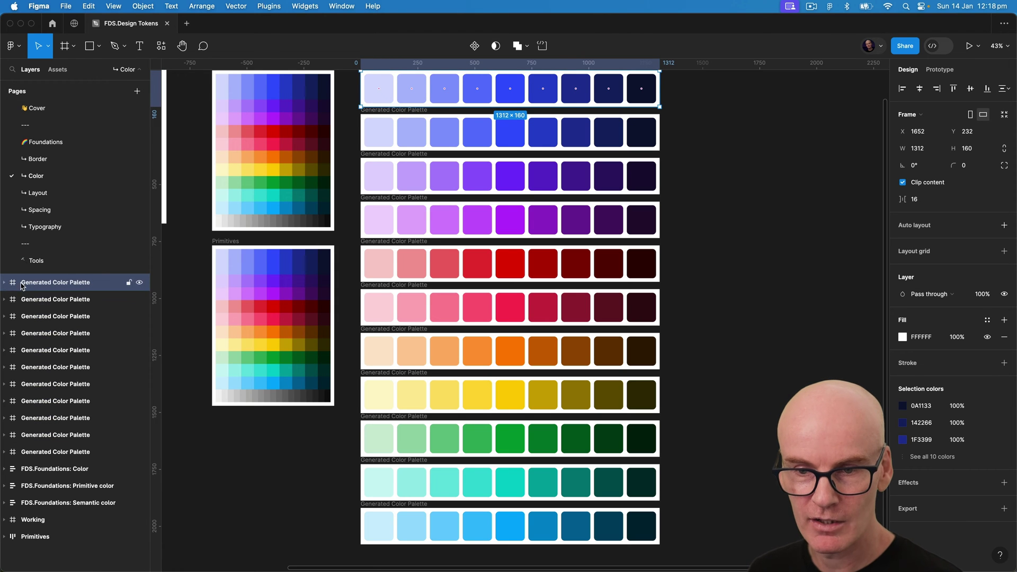
{"action": "left_click", "coordinate": [6, 453]}
{"action": "left_click", "coordinate": [5, 453]}
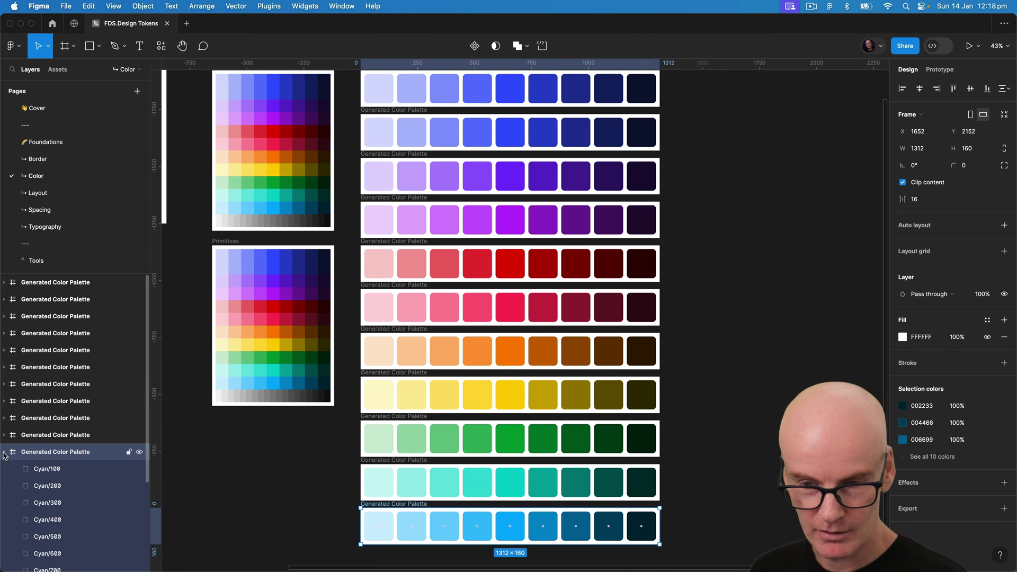
{"action": "left_click", "coordinate": [4, 452]}
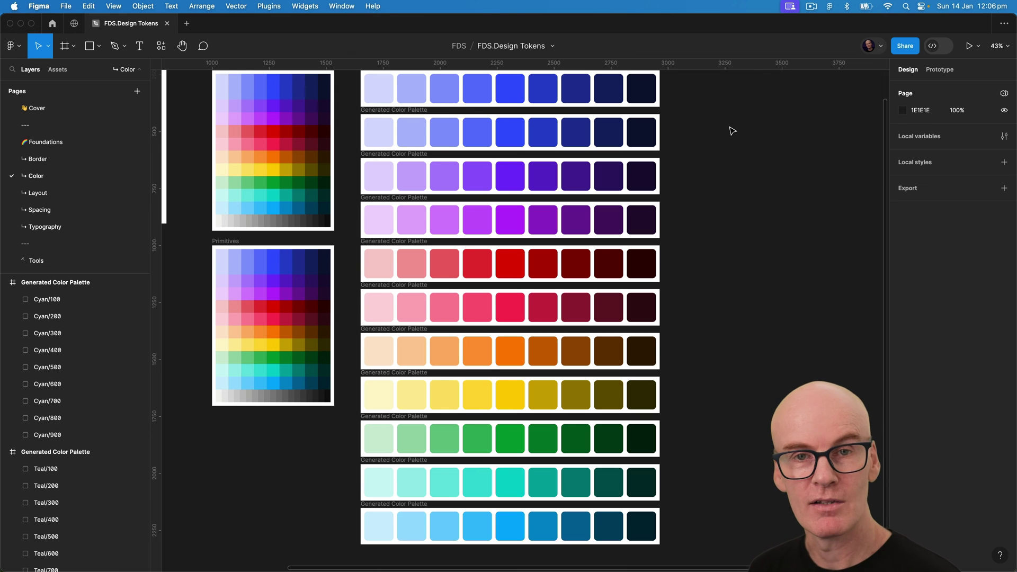
Add a colour variable named Color, valued FFFFFF, to Collection 1 and close the variables window
{"action": "left_click", "coordinate": [1005, 137]}
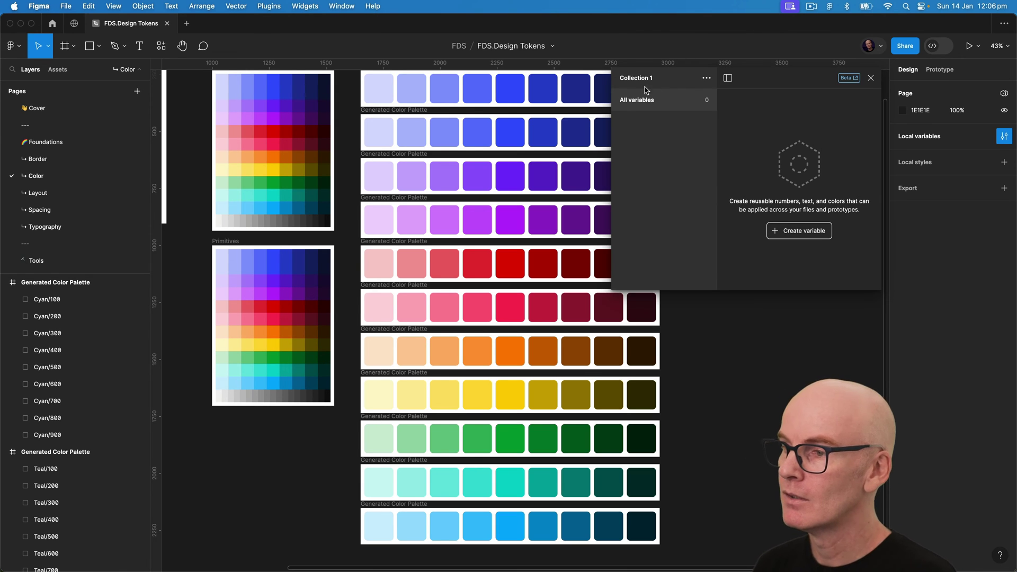
{"action": "left_click", "coordinate": [706, 78]}
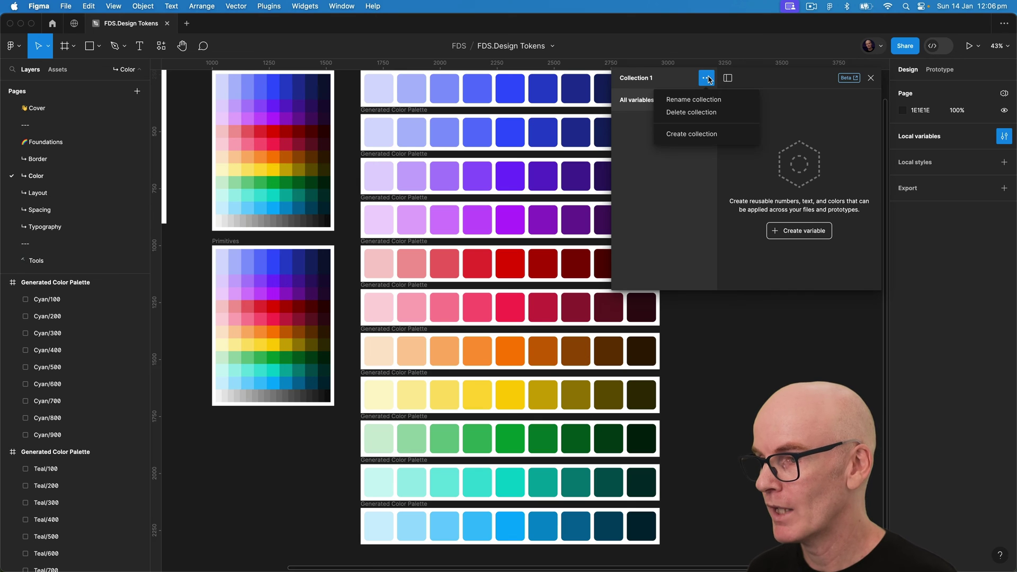
{"action": "left_click", "coordinate": [801, 119]}
{"action": "left_click", "coordinate": [801, 231]}
{"action": "left_click", "coordinate": [802, 253]}
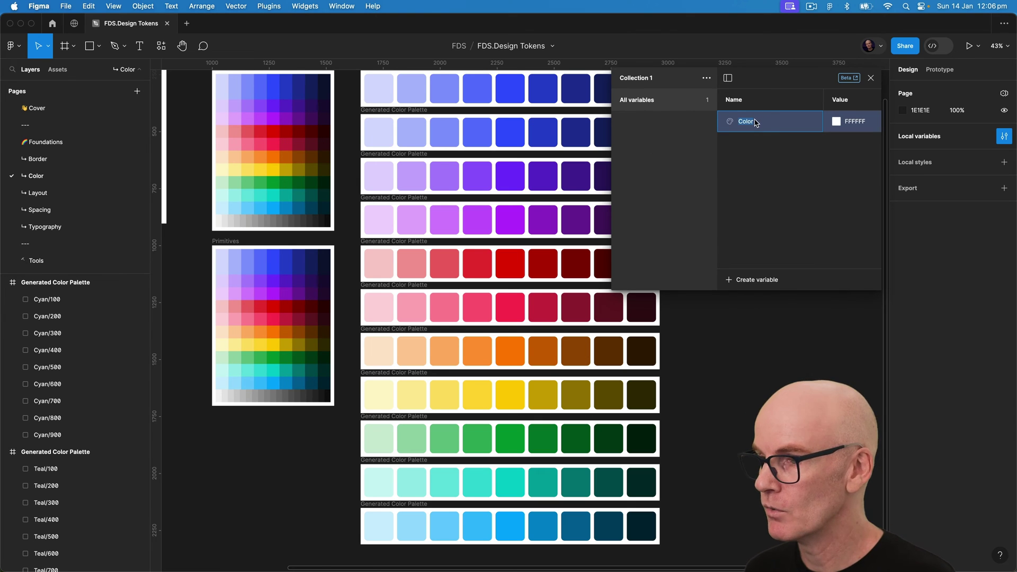
{"action": "key", "text": "Return"}
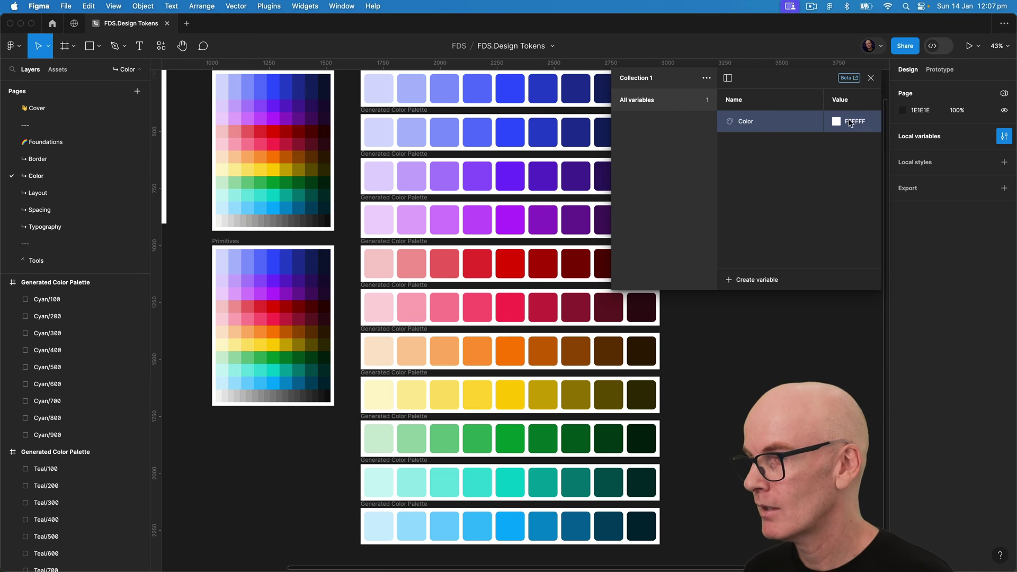
{"action": "key", "text": "Escape"}
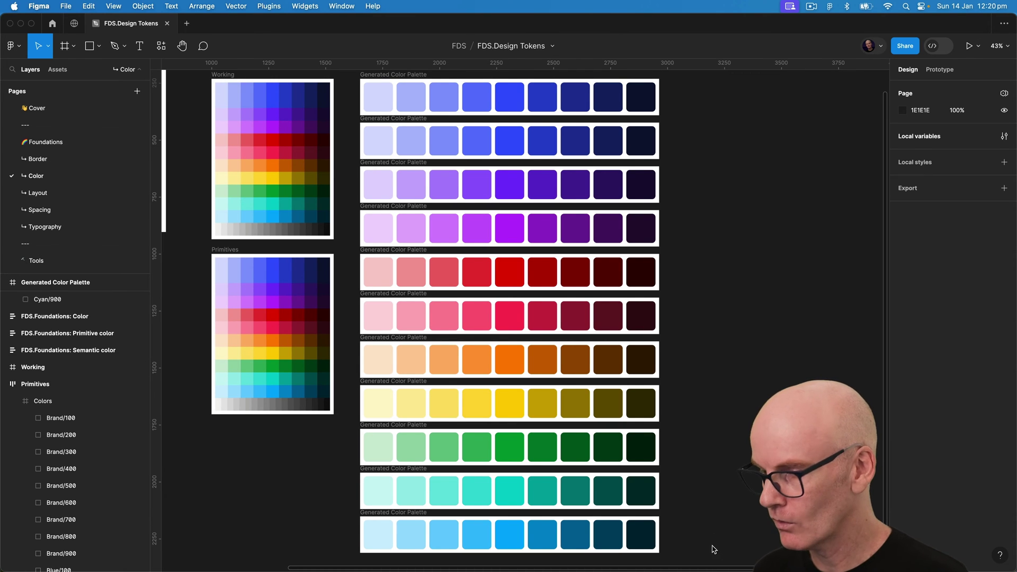
Select every palette row and the Primitives grid, then run Styler's Generate Styles to make hue-grouped colour styles
{"action": "left_click_drag", "start_coordinate": [711, 544], "coordinate": [369, 95]}
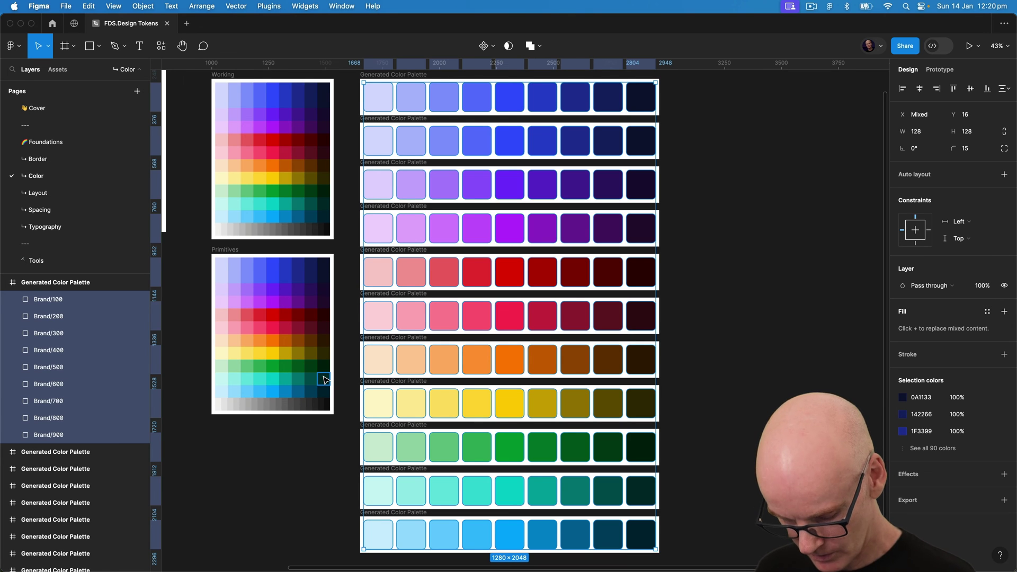
{"action": "left_click_drag", "start_coordinate": [330, 443], "coordinate": [215, 405]}
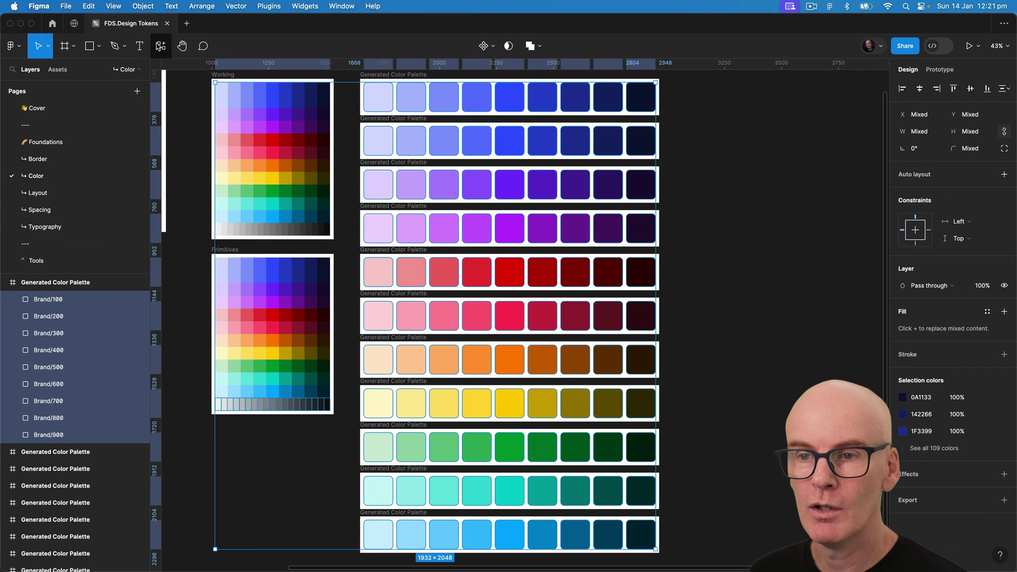
{"action": "key", "text": "shift+i"}
{"action": "left_click", "coordinate": [200, 146]}
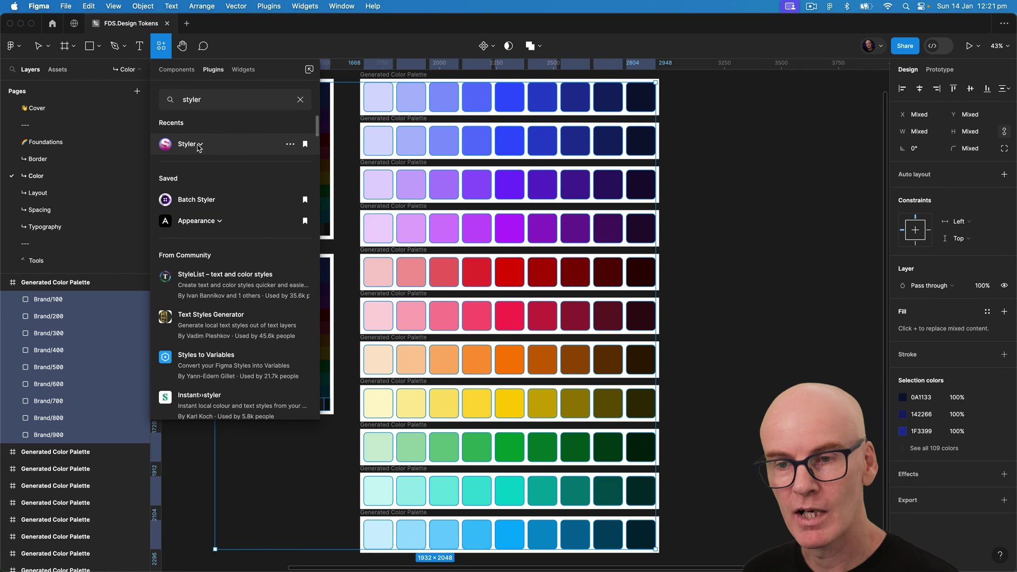
{"action": "left_click", "coordinate": [212, 190]}
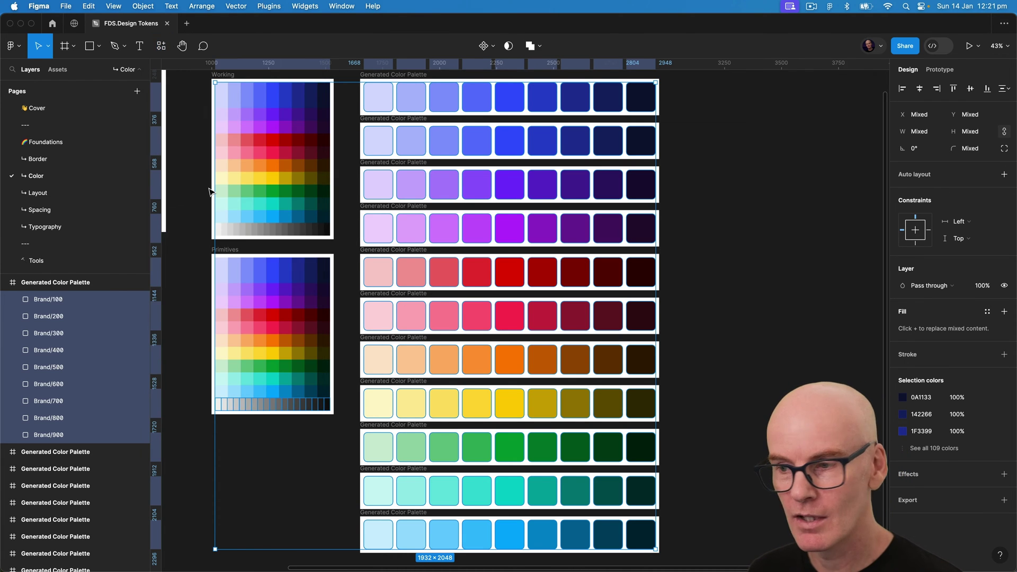
{"action": "left_click", "coordinate": [770, 233]}
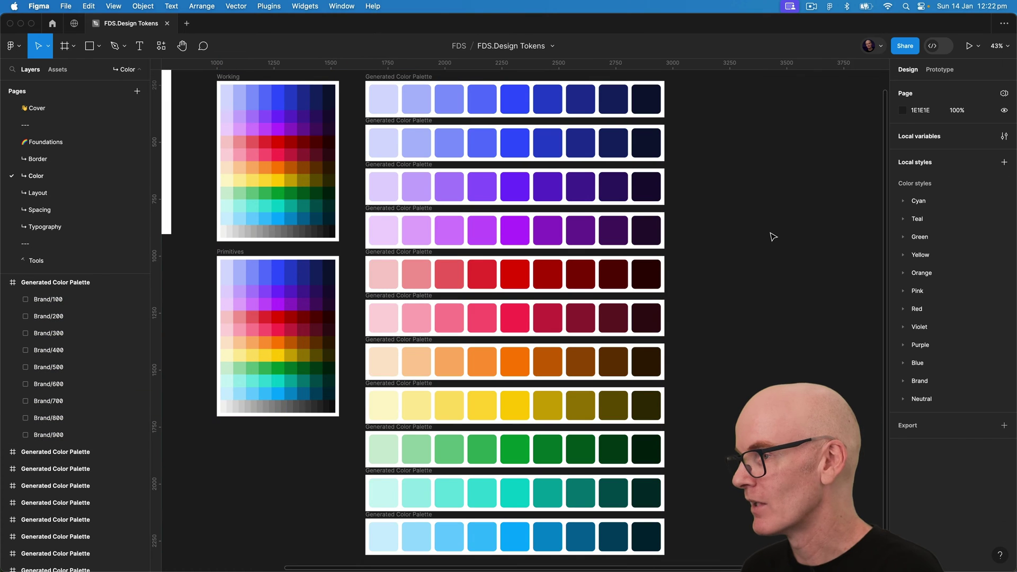
Move Brand to the top, followed by Blue, Purple, Violet, Red and Pink style groups
{"action": "left_click", "coordinate": [905, 219]}
{"action": "left_click", "coordinate": [905, 202]}
{"action": "left_click", "coordinate": [904, 202]}
{"action": "left_click", "coordinate": [948, 381]}
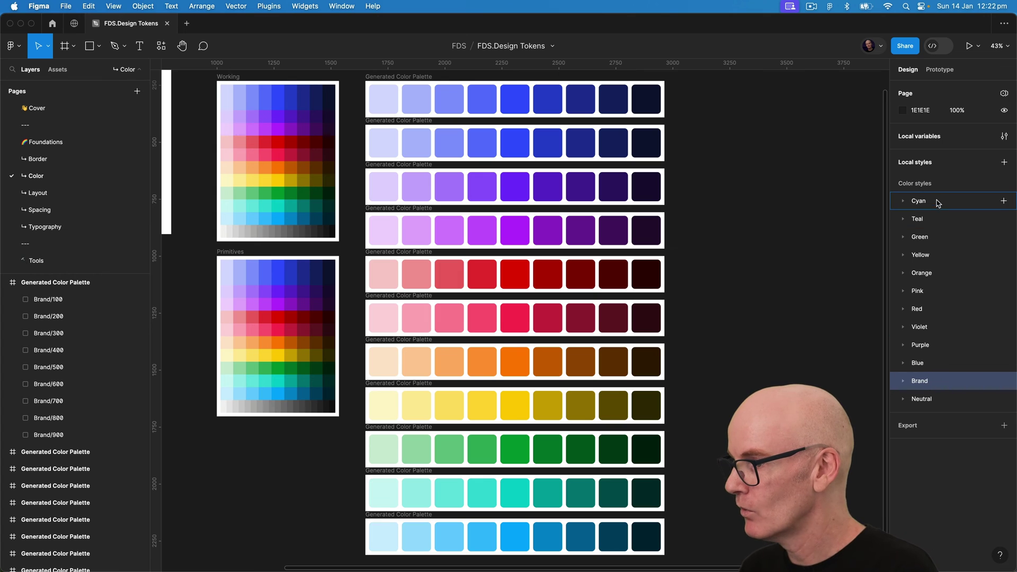
{"action": "left_click_drag", "start_coordinate": [938, 200], "coordinate": [936, 198]}
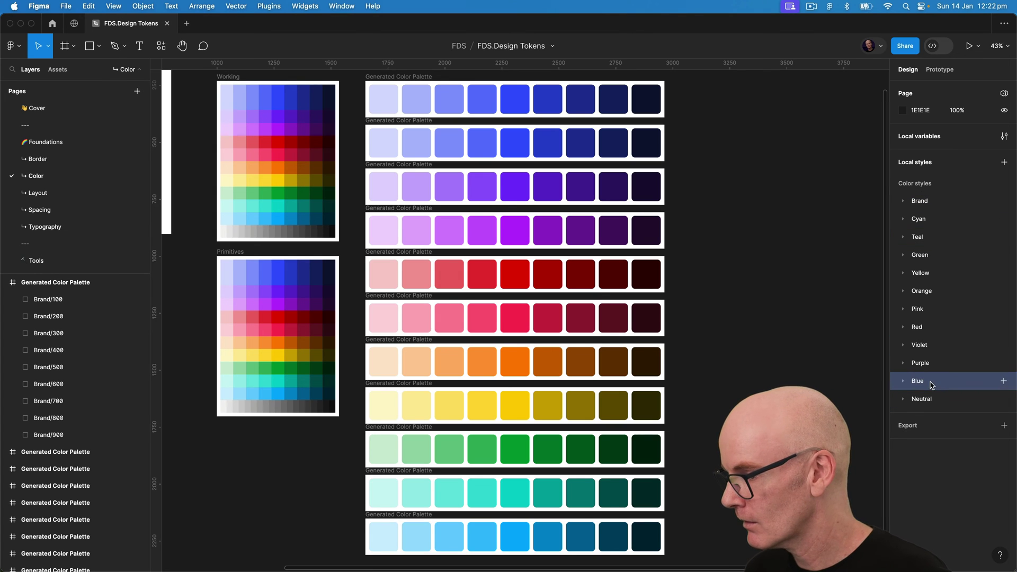
{"action": "left_click_drag", "start_coordinate": [931, 384], "coordinate": [934, 219]}
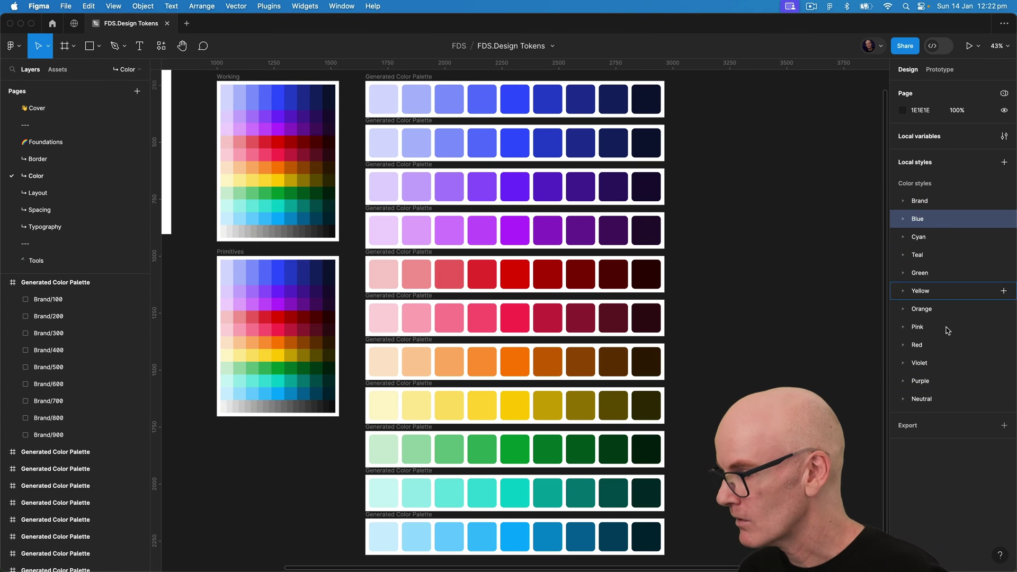
{"action": "left_click_drag", "start_coordinate": [950, 381], "coordinate": [939, 242]}
{"action": "left_click", "coordinate": [942, 381]}
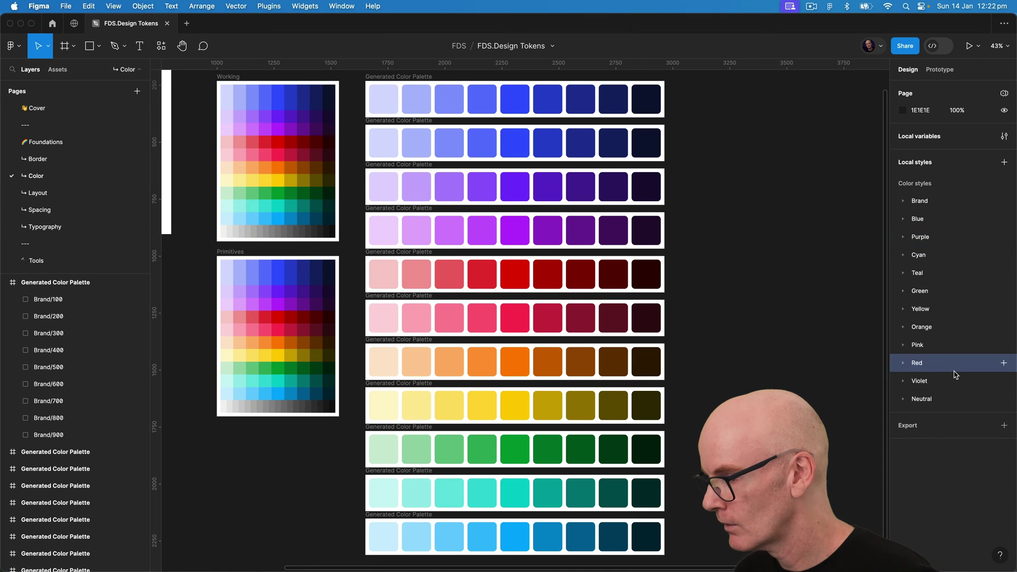
{"action": "left_click_drag", "start_coordinate": [941, 381], "coordinate": [940, 260]}
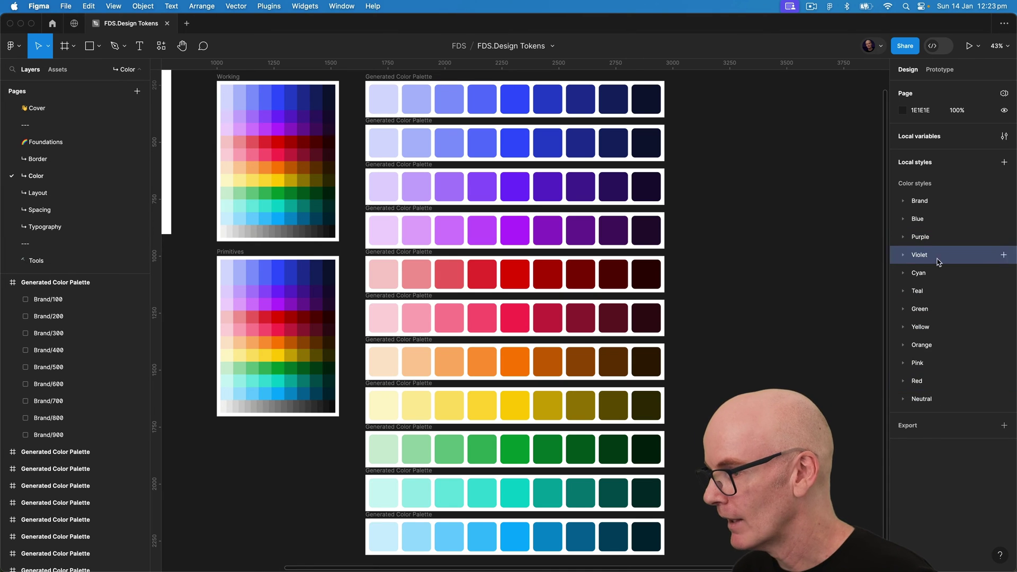
{"action": "left_click_drag", "start_coordinate": [934, 387], "coordinate": [931, 272]}
{"action": "left_click", "coordinate": [931, 383]}
{"action": "left_click_drag", "start_coordinate": [932, 384], "coordinate": [936, 287]}
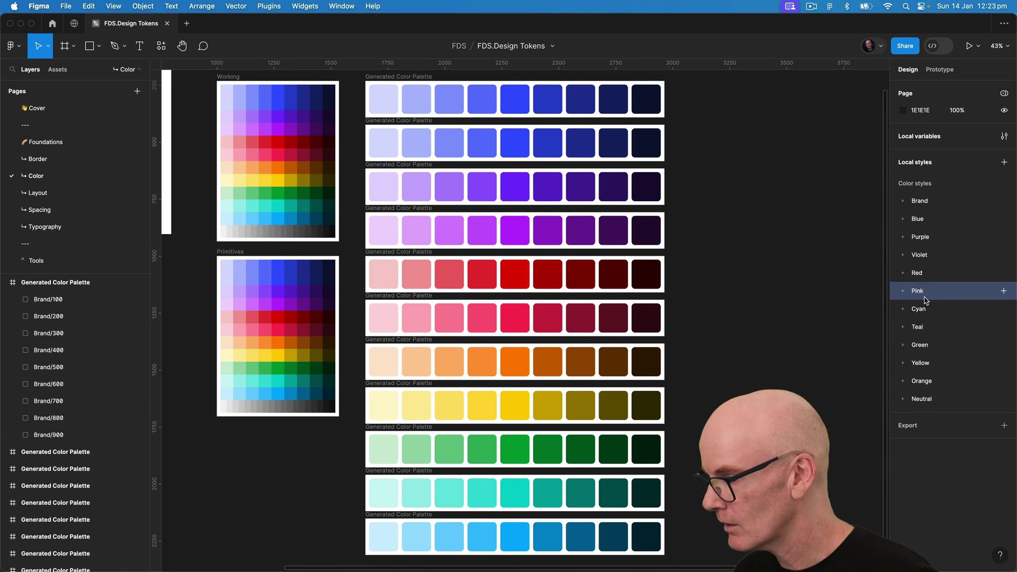
Place Orange after Pink, Green after Yellow, and Neutral directly after Brand
{"action": "left_click_drag", "start_coordinate": [937, 381], "coordinate": [937, 326]}
{"action": "left_click_drag", "start_coordinate": [943, 380], "coordinate": [923, 373]}
{"action": "left_click", "coordinate": [923, 400]}
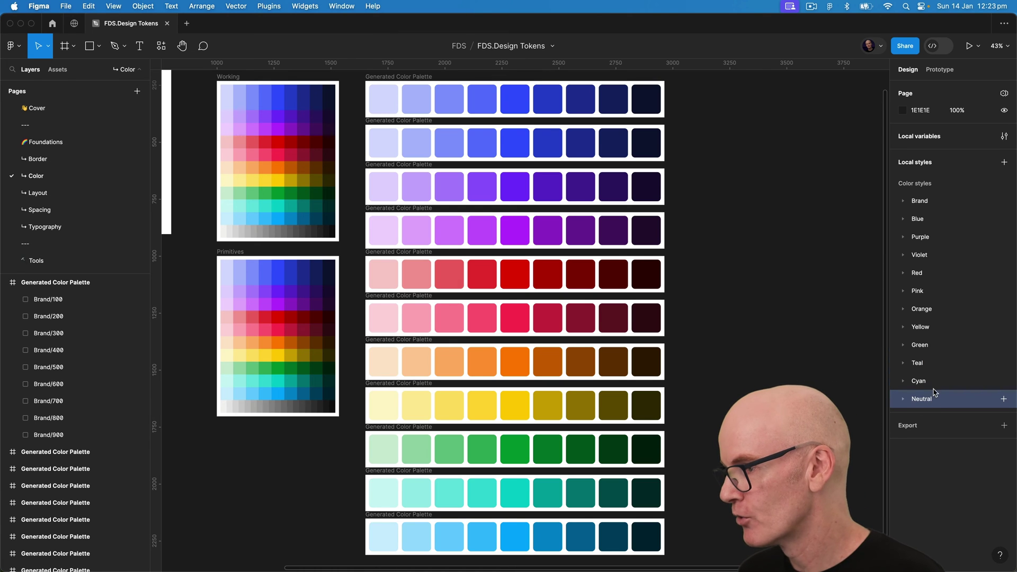
{"action": "left_click_drag", "start_coordinate": [940, 374], "coordinate": [933, 219]}
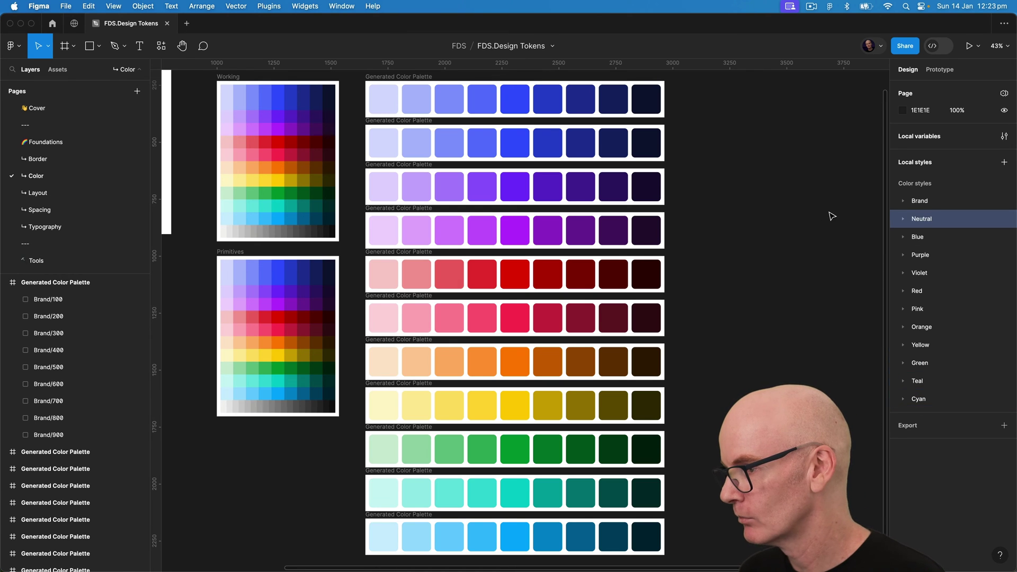
{"action": "left_click", "coordinate": [907, 201]}
{"action": "left_click", "coordinate": [904, 201]}
{"action": "left_click_drag", "start_coordinate": [954, 381], "coordinate": [933, 214]}
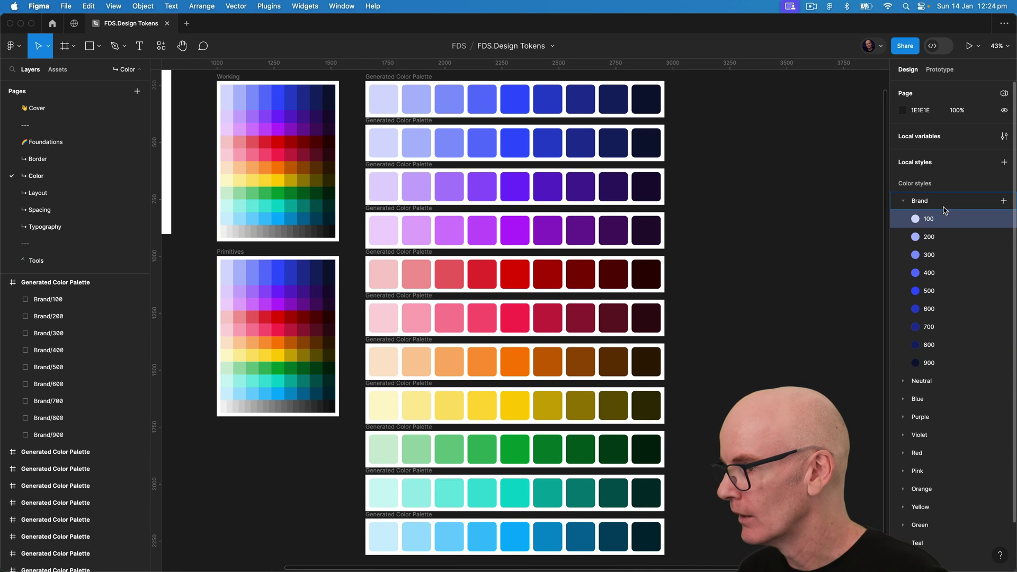
Check the Brand, Red and Purple style groups' contents, then collapse all groups
{"action": "left_click", "coordinate": [903, 201]}
{"action": "left_click", "coordinate": [903, 291]}
{"action": "left_click", "coordinate": [903, 291]}
{"action": "left_click", "coordinate": [905, 255]}
{"action": "left_click", "coordinate": [905, 255]}
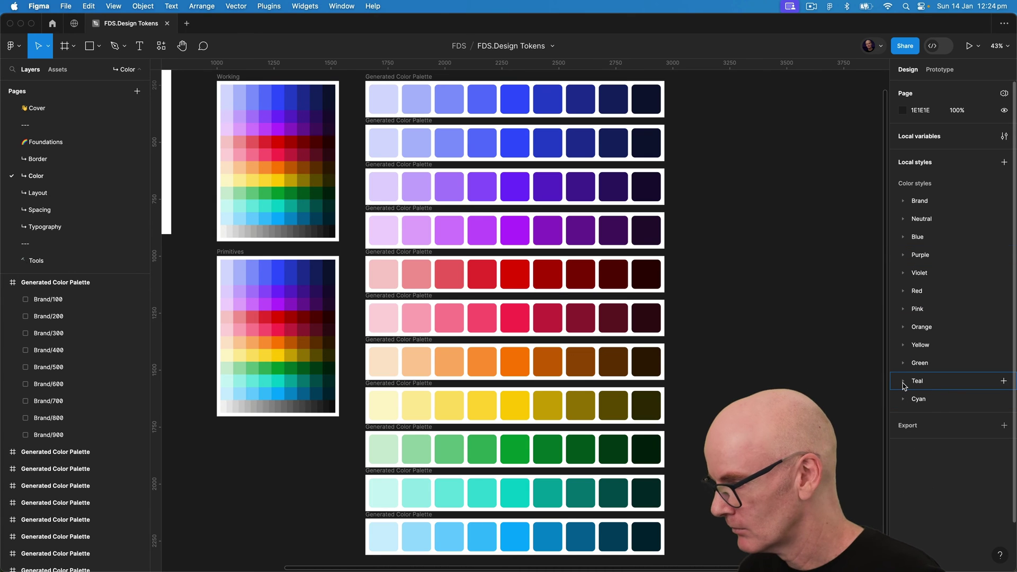
{"action": "left_click", "coordinate": [903, 381]}
{"action": "left_click", "coordinate": [904, 381]}
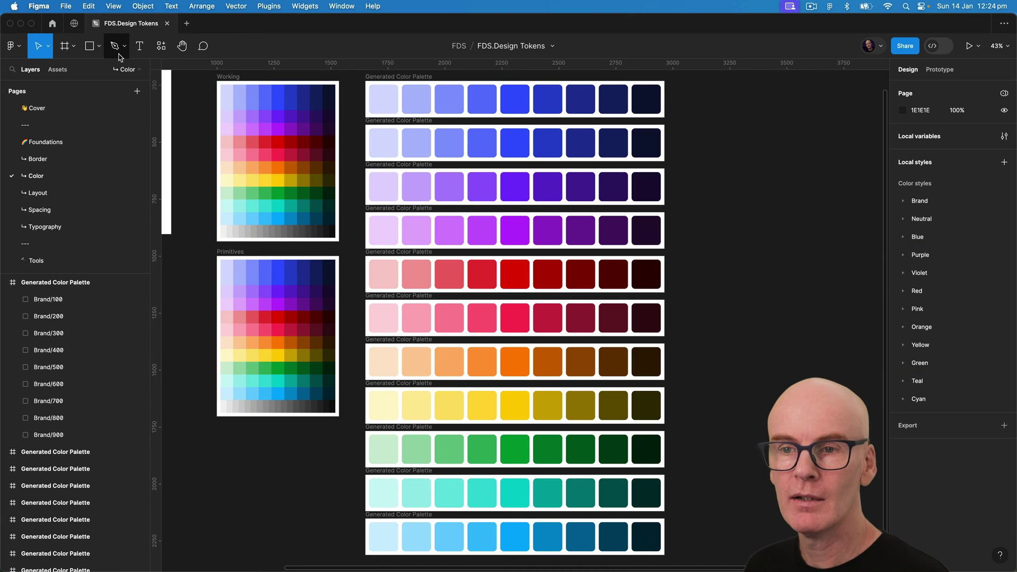
Run Styles to Variables, name the collection Primitives, and convert the 118 colour styles
{"action": "left_click", "coordinate": [161, 46]}
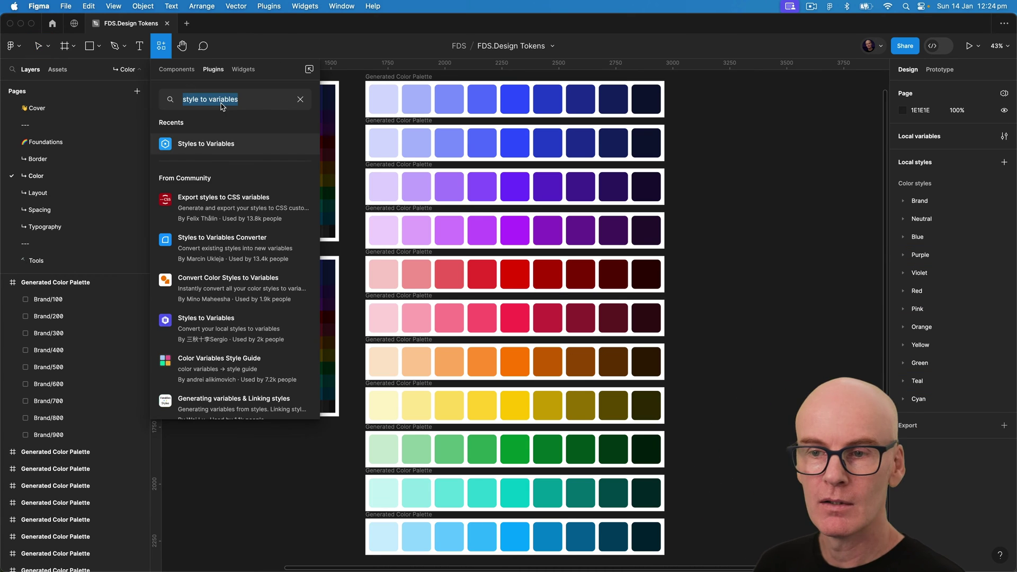
{"action": "left_click", "coordinate": [206, 145]}
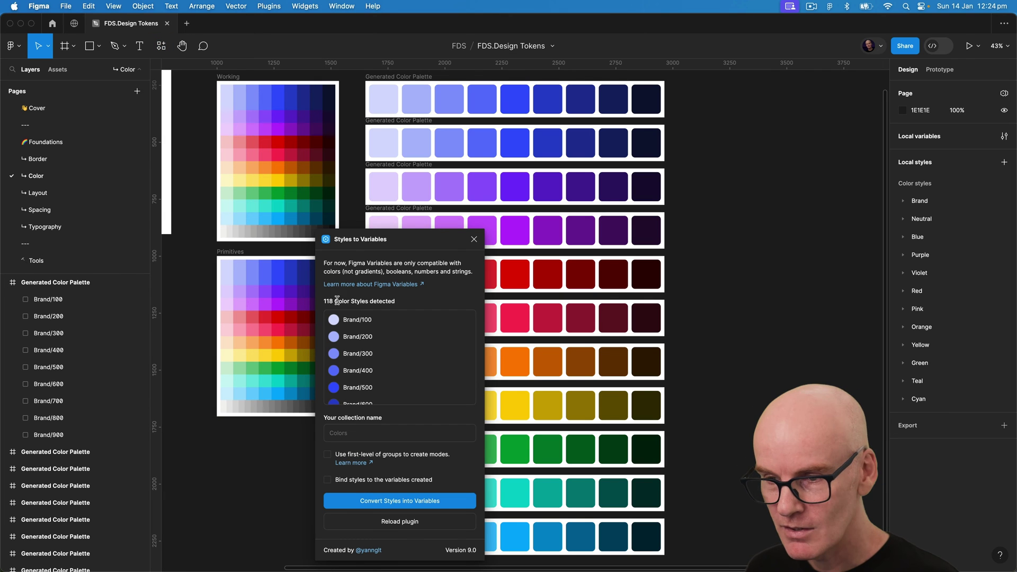
{"action": "scroll", "coordinate": [401, 350], "scroll_direction": "down", "scroll_amount": 15}
{"action": "left_click", "coordinate": [355, 432]}
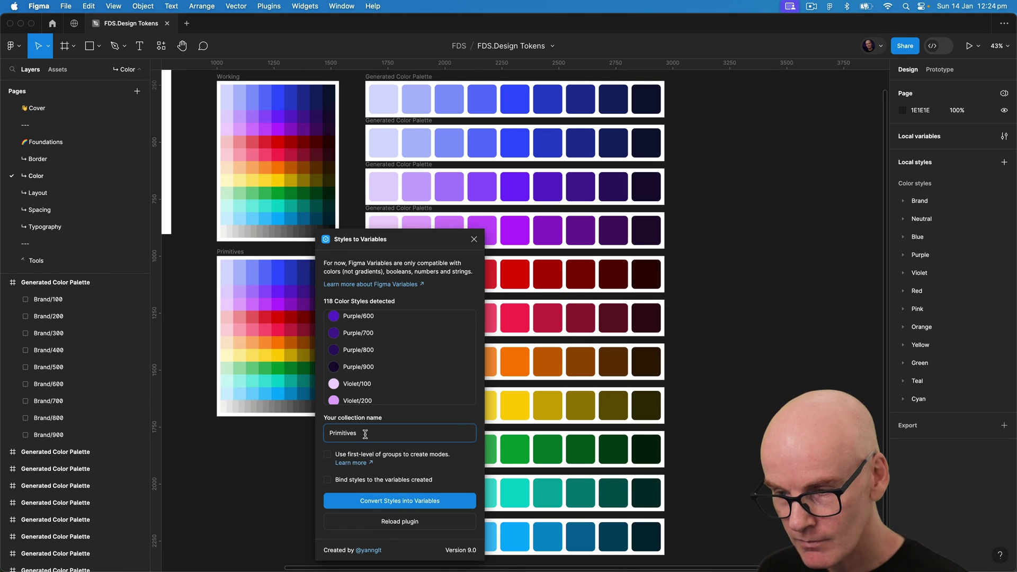
{"action": "left_click", "coordinate": [423, 502]}
Close the conversion plugin and view the 118 Primitives colour variables in Local variables
{"action": "left_click", "coordinate": [474, 239]}
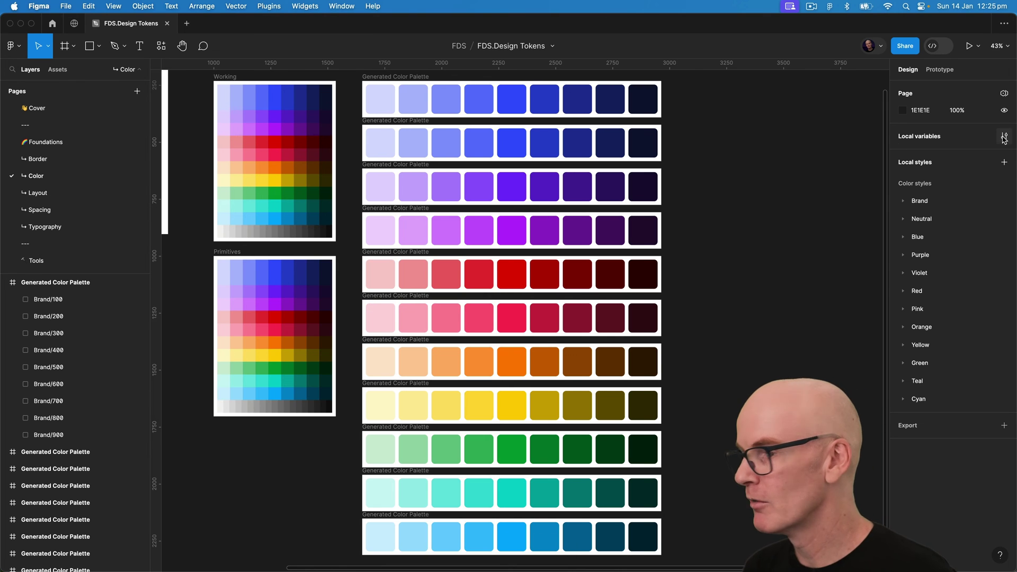
{"action": "left_click", "coordinate": [1004, 136]}
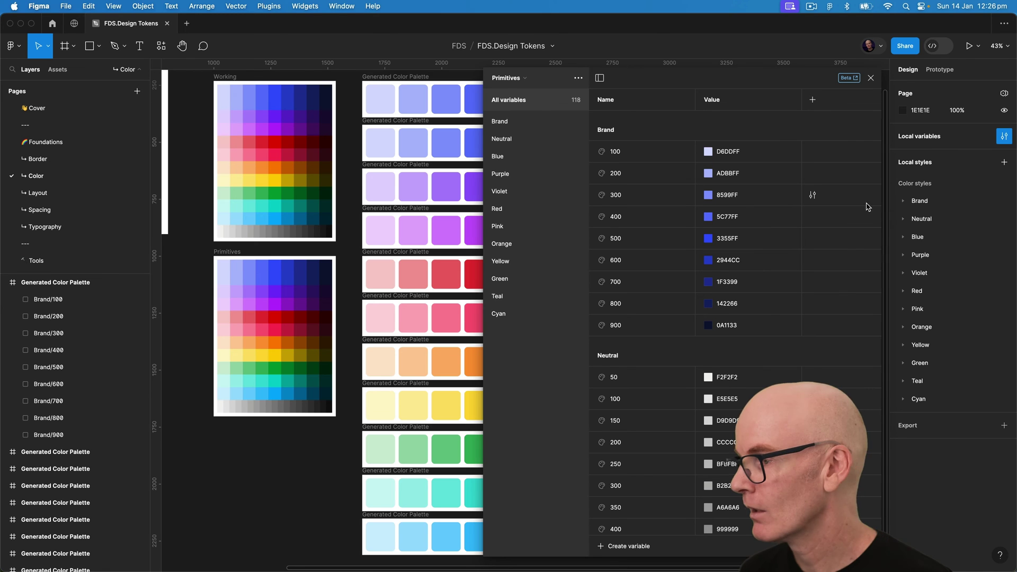
Delete all the old colour style groups from Brand through Cyan
{"action": "left_click", "coordinate": [957, 201]}
{"action": "left_click", "coordinate": [958, 406], "text": "shift"}
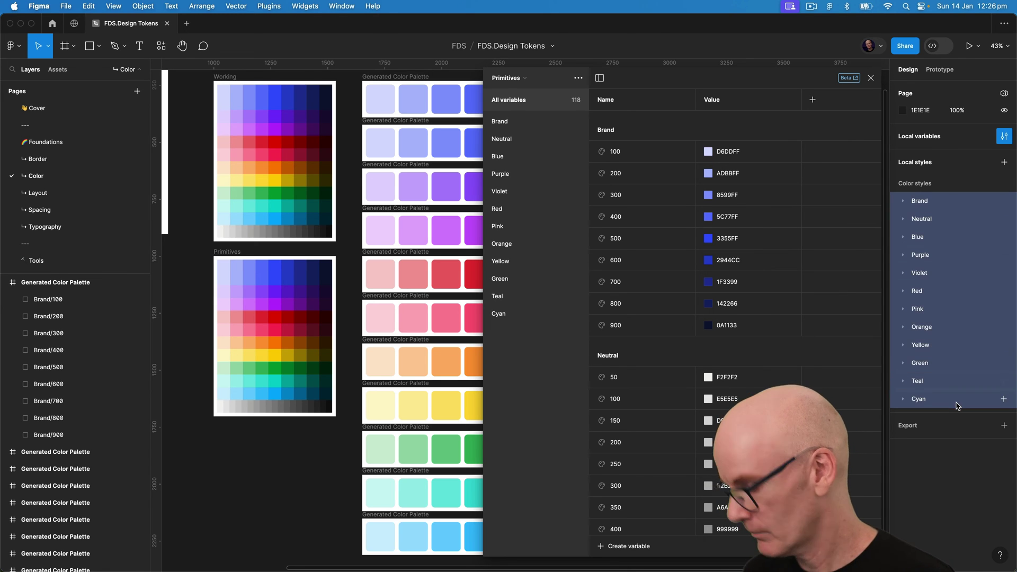
{"action": "key", "text": "Delete"}
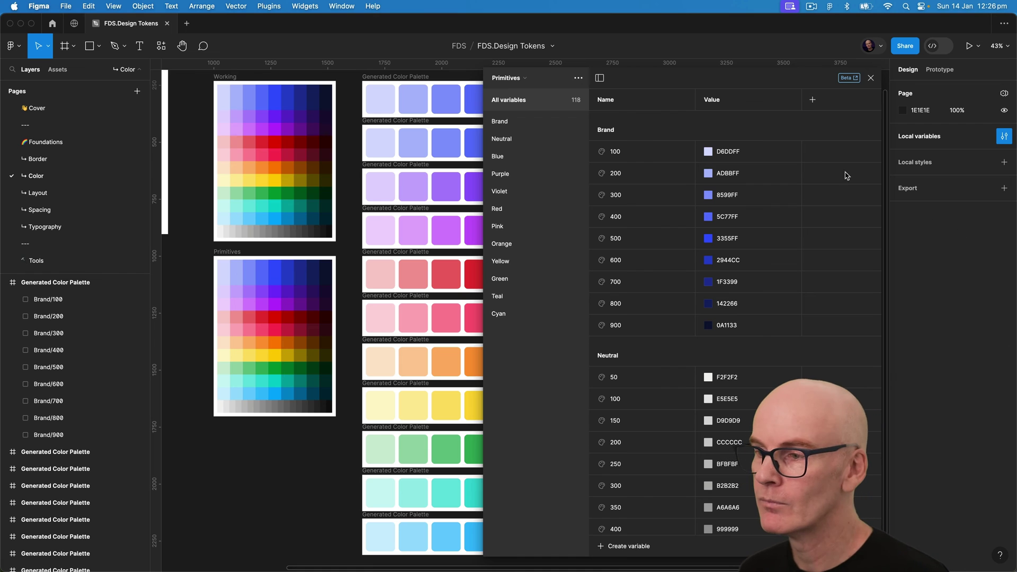
Select all Primitives variables, Brand 100 through Cyan 900, and review their scoping settings
{"action": "left_click", "coordinate": [647, 154]}
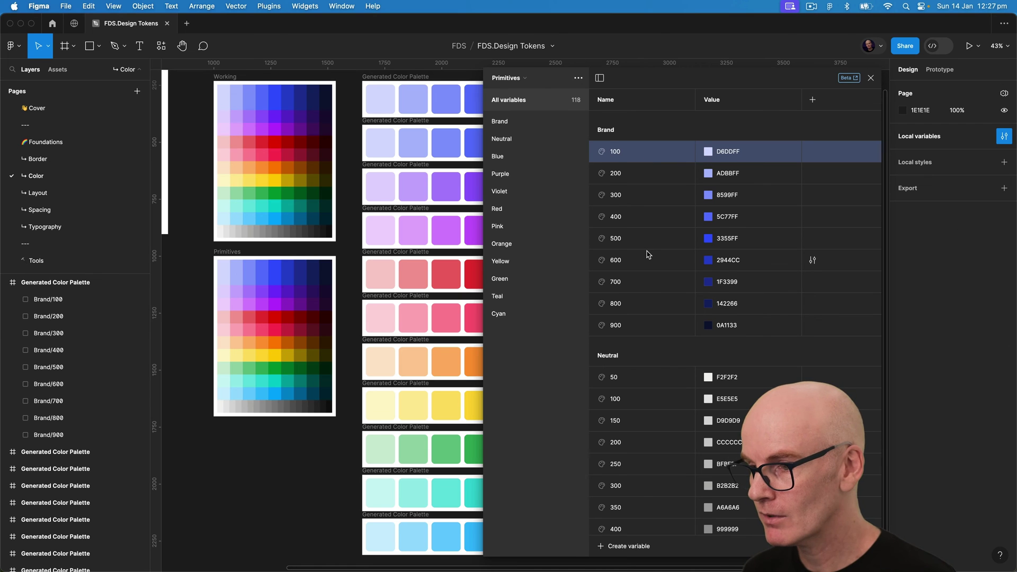
{"action": "scroll", "coordinate": [647, 255], "scroll_direction": "down", "scroll_amount": 20}
{"action": "left_click", "coordinate": [651, 522], "text": "shift"}
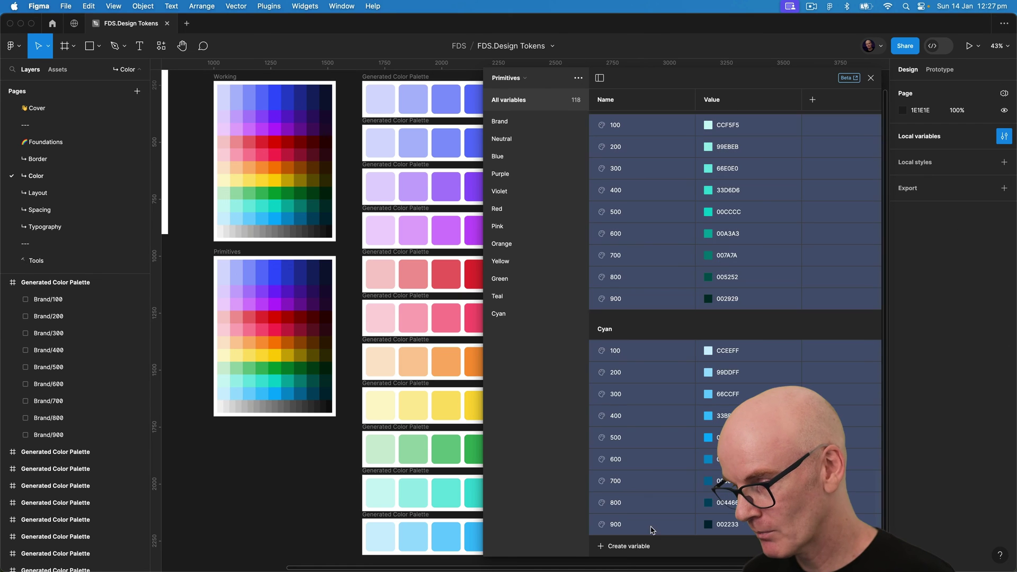
{"action": "right_click", "coordinate": [653, 195]}
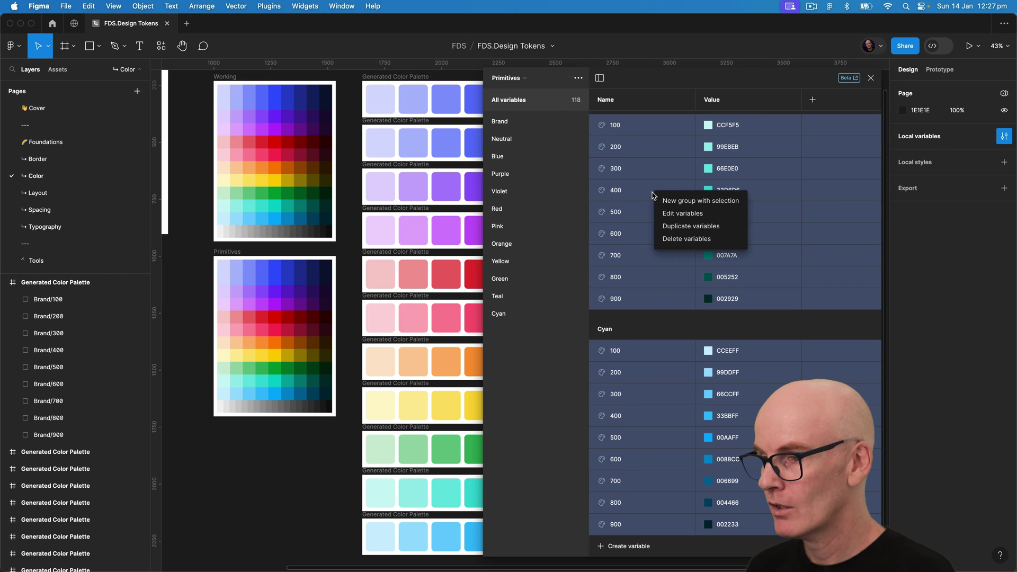
{"action": "left_click", "coordinate": [678, 214]}
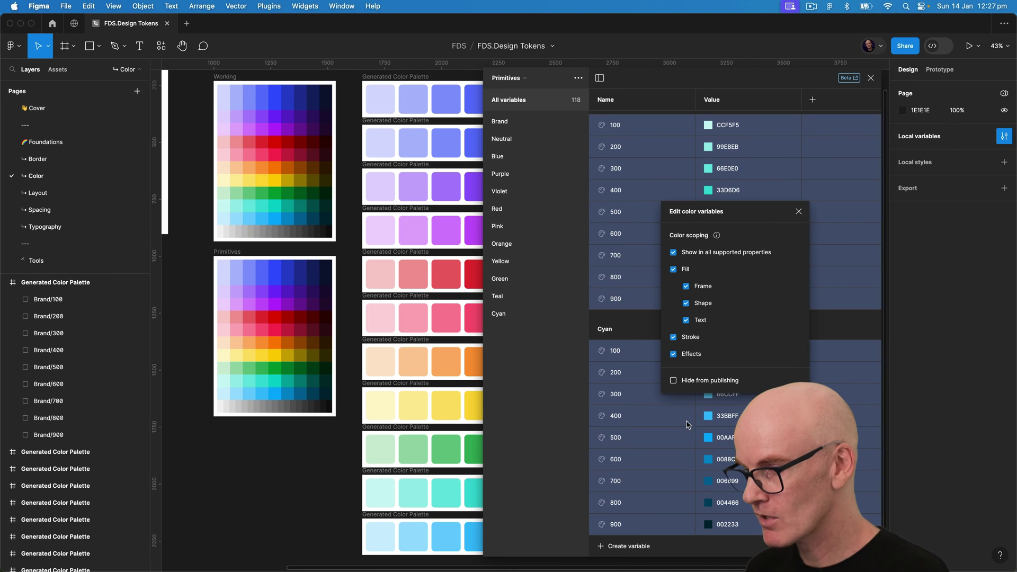
{"action": "left_click", "coordinate": [799, 212]}
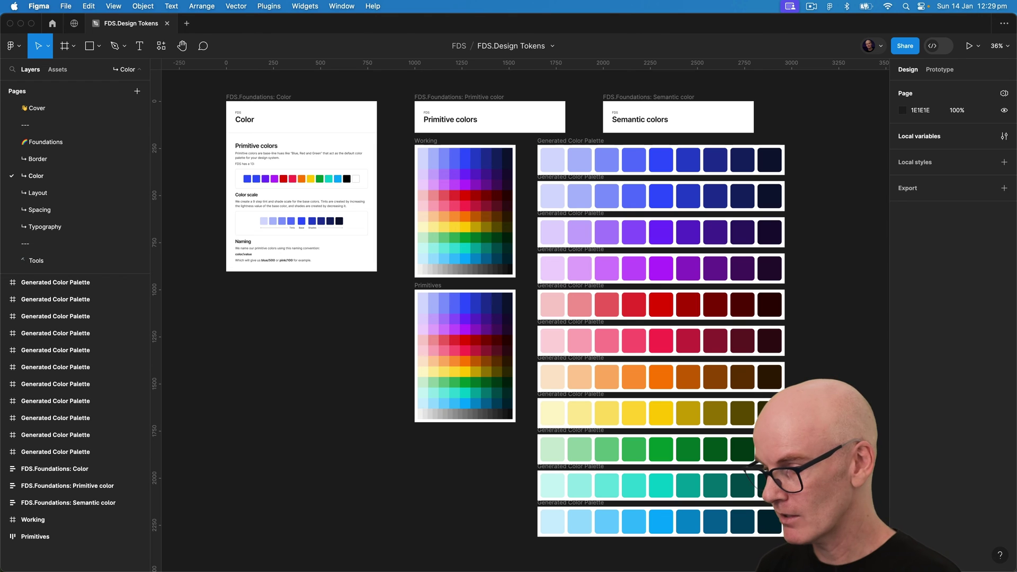
Delete the old Working, Primitives and palette frames, then point Variable Color Style Guide at Primitives
{"action": "left_click_drag", "start_coordinate": [795, 551], "coordinate": [389, 139]}
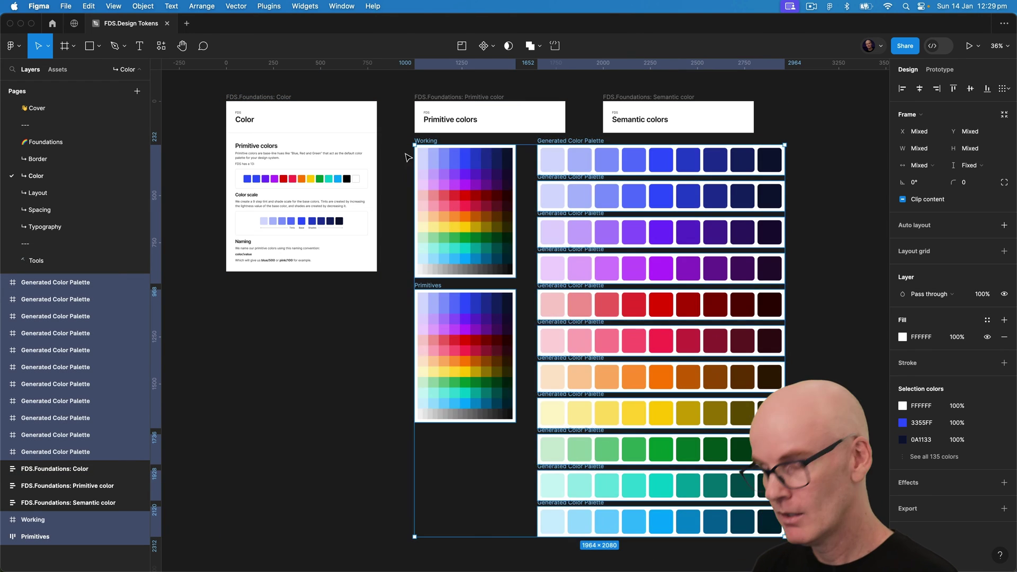
{"action": "key", "text": "Delete"}
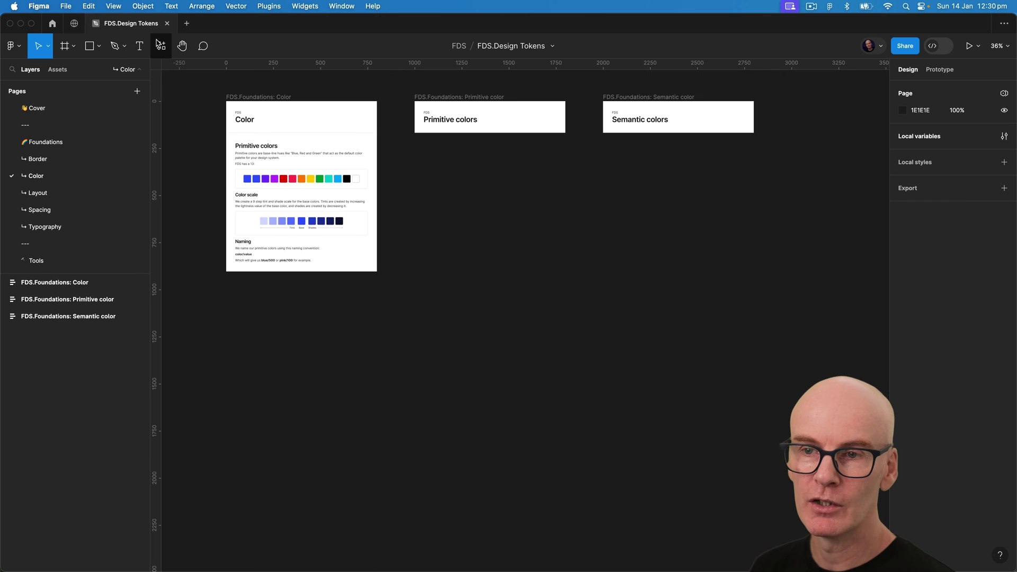
{"action": "left_click", "coordinate": [161, 46]}
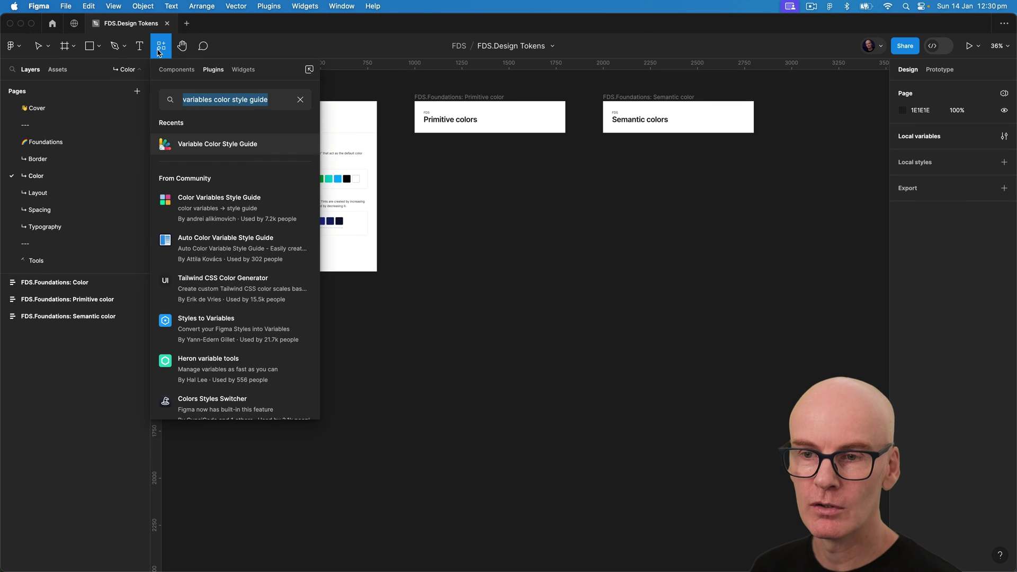
{"action": "left_click", "coordinate": [212, 146]}
{"action": "left_click", "coordinate": [429, 375]}
{"action": "left_click", "coordinate": [423, 386]}
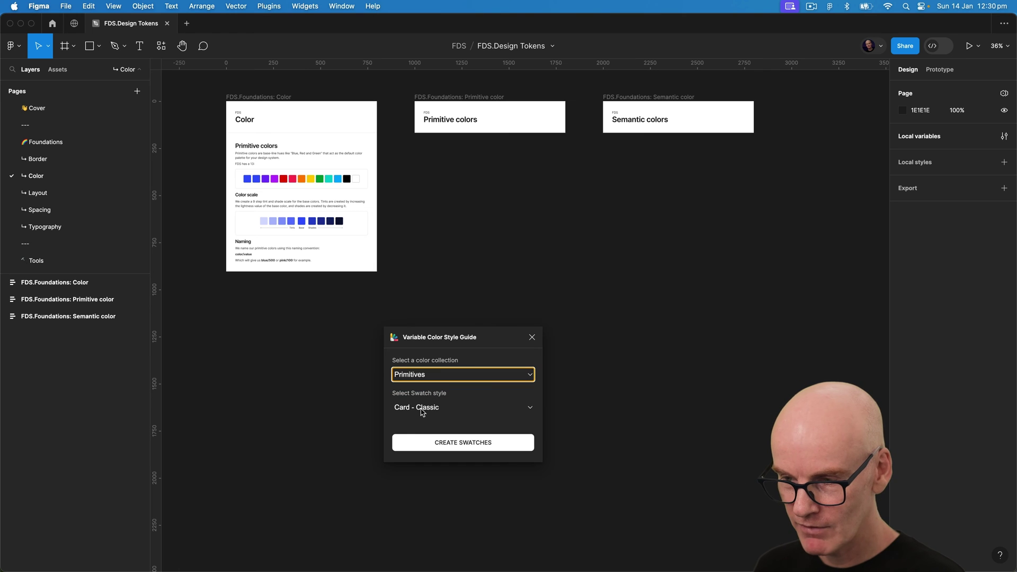
Create the swatches and scroll through the Mode 1 Mode board of Brand-to-Cyan cards
{"action": "left_click", "coordinate": [479, 442]}
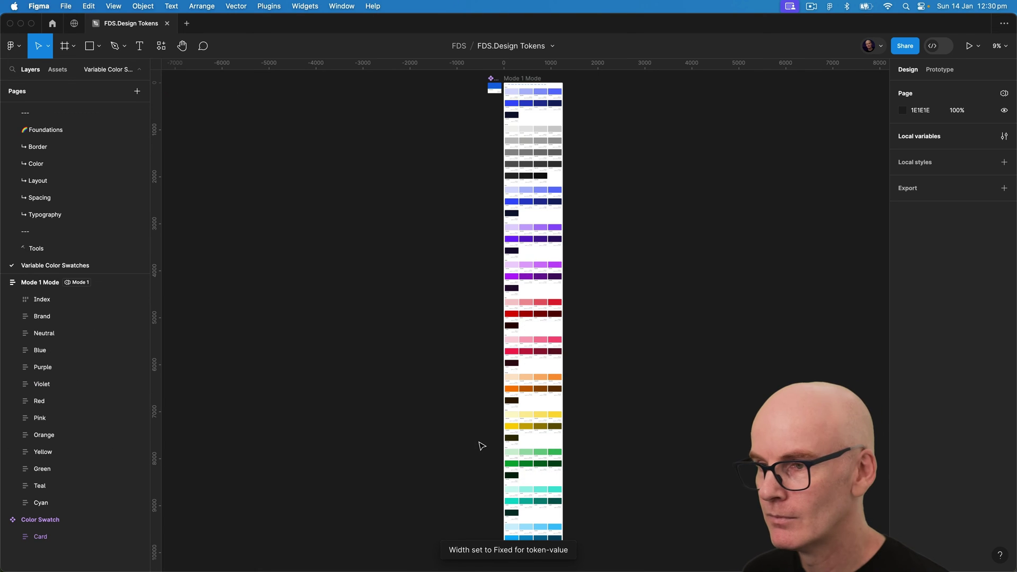
{"action": "left_click", "coordinate": [530, 78]}
{"action": "scroll", "coordinate": [538, 81], "scroll_direction": "up", "scroll_amount": 2}
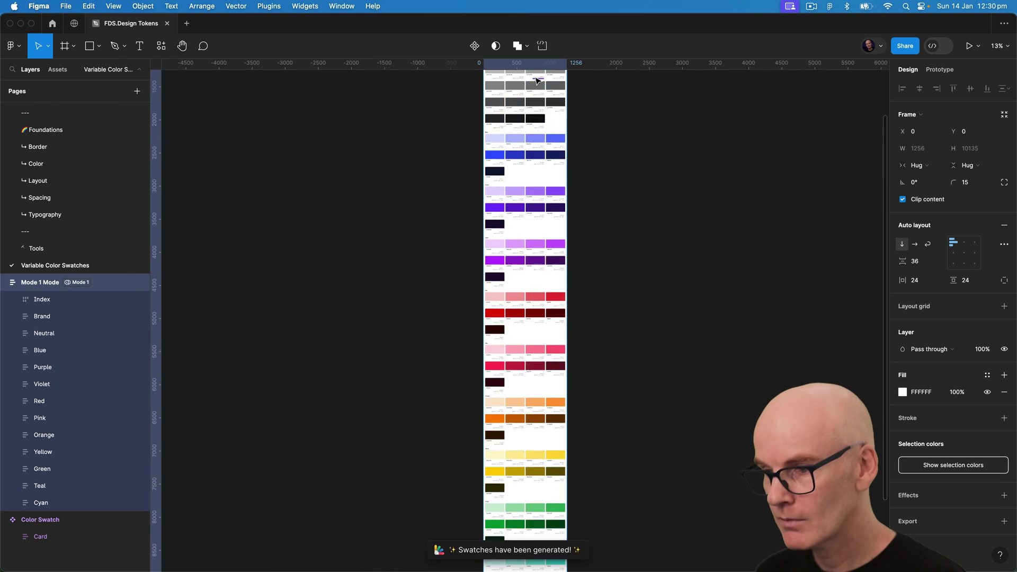
{"action": "scroll", "coordinate": [538, 80], "scroll_direction": "up", "scroll_amount": 5}
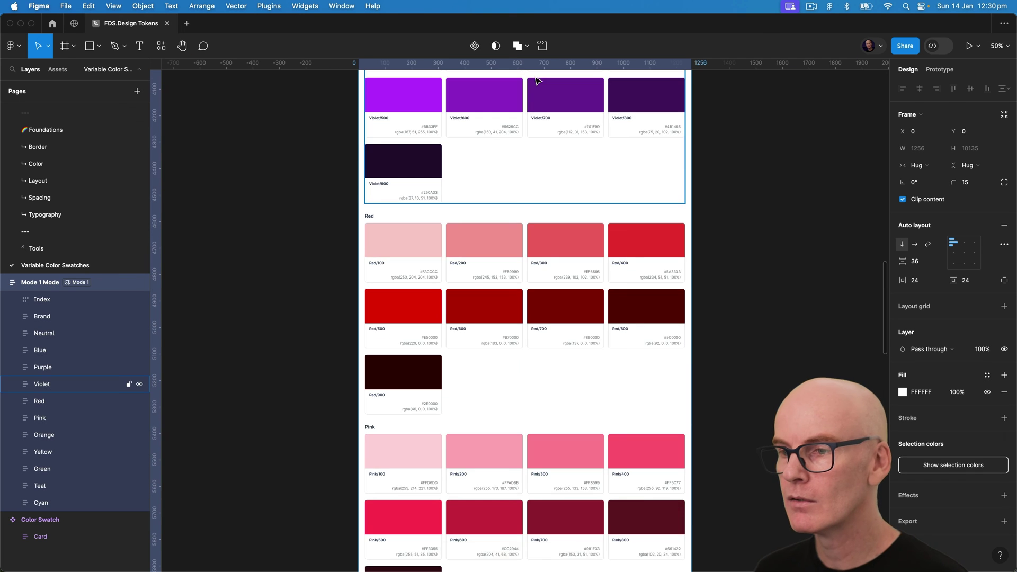
{"action": "scroll", "coordinate": [538, 80], "scroll_direction": "up", "scroll_amount": 20}
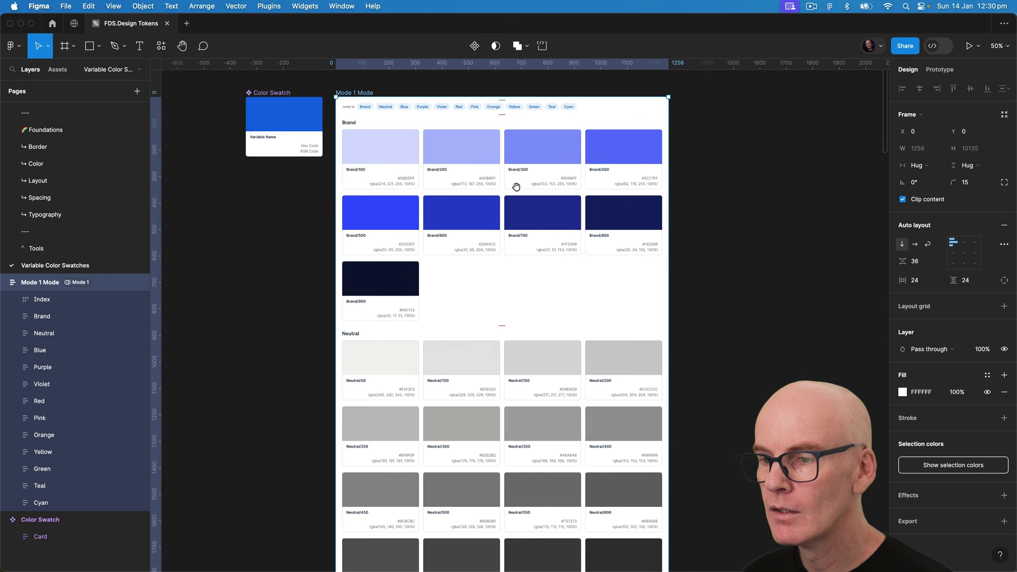
Inspect the Brand/100 card's fill variable and its name, hex and rgba texts
{"action": "left_click", "coordinate": [754, 186]}
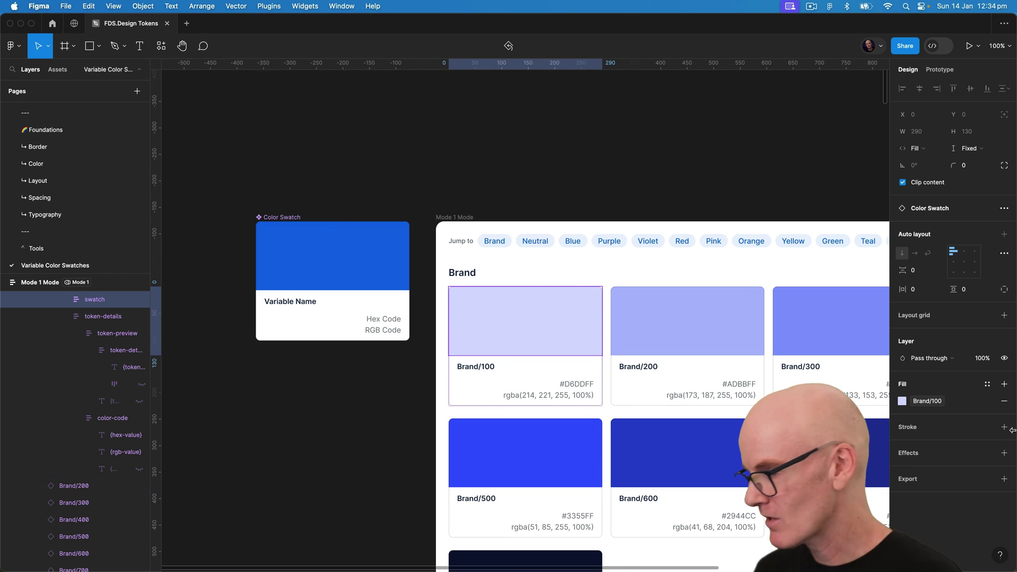
{"action": "left_click", "coordinate": [928, 401]}
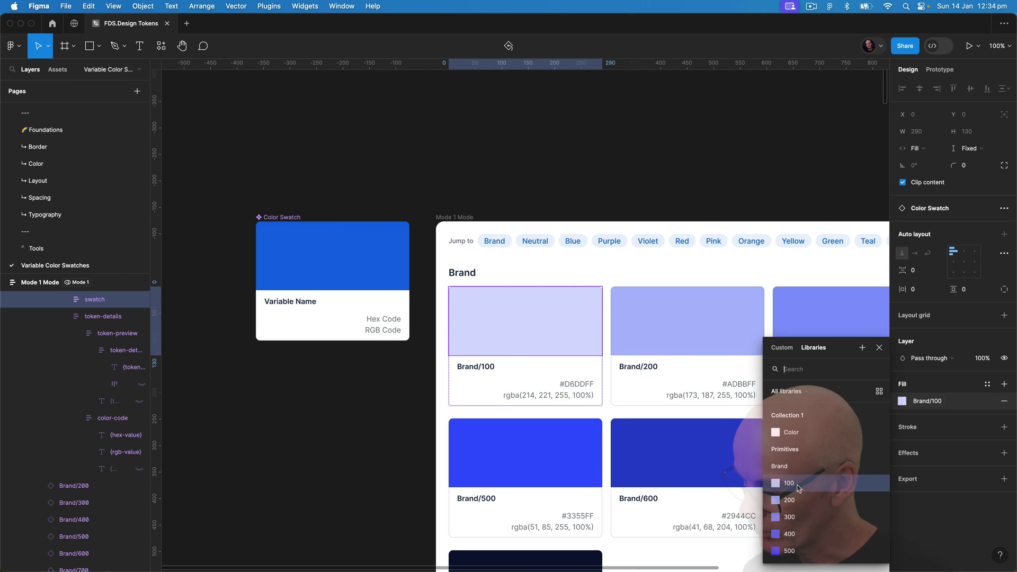
{"action": "left_click", "coordinate": [574, 188]}
{"action": "scroll", "coordinate": [493, 265], "scroll_direction": "down", "scroll_amount": 2}
{"action": "scroll", "coordinate": [493, 265], "scroll_direction": "right", "scroll_amount": 3}
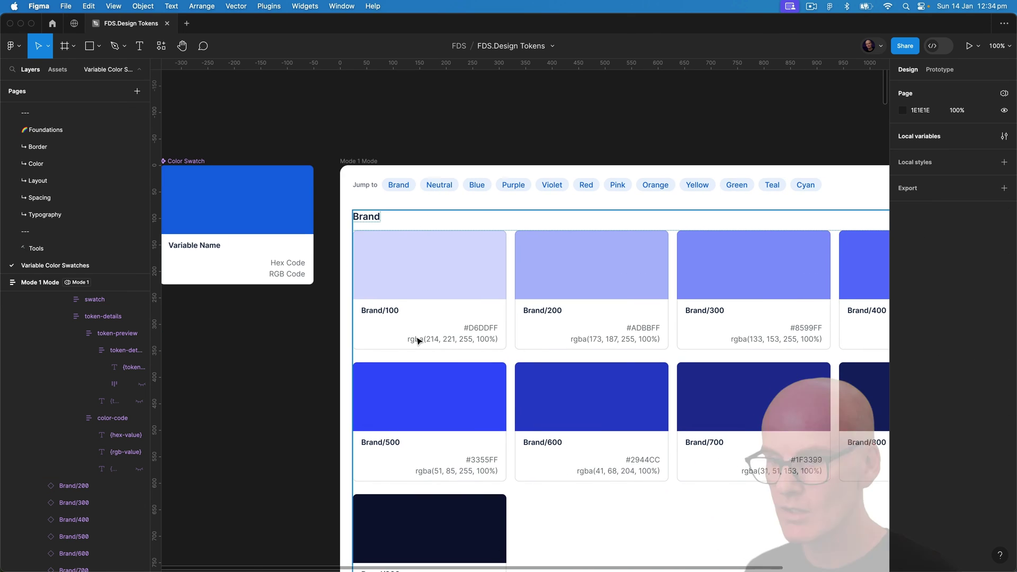
{"action": "left_click", "coordinate": [380, 311], "text": "super"}
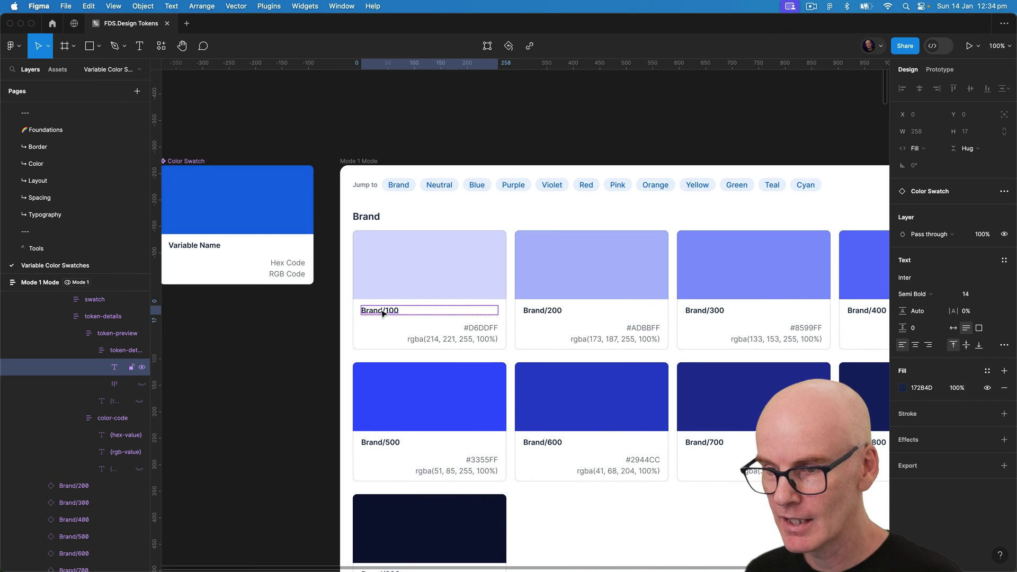
{"action": "left_click", "coordinate": [450, 329], "text": "super"}
{"action": "left_click", "coordinate": [430, 339], "text": "super"}
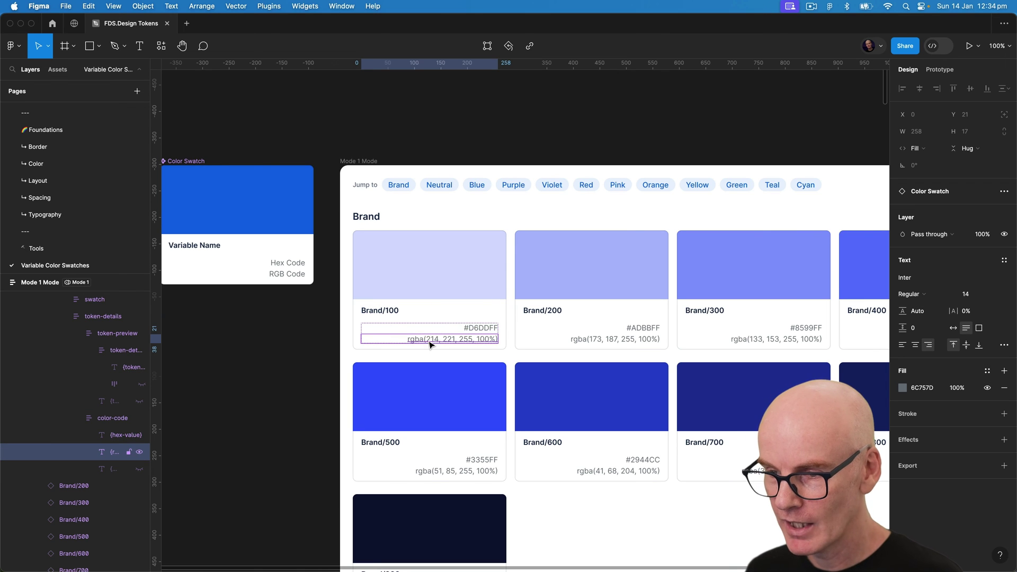
{"action": "scroll", "coordinate": [402, 159], "scroll_direction": "up", "scroll_amount": 1}
{"action": "scroll", "coordinate": [392, 223], "scroll_direction": "left", "scroll_amount": 4}
{"action": "scroll", "coordinate": [393, 223], "scroll_direction": "up", "scroll_amount": 1}
{"action": "left_click", "coordinate": [385, 123]}
In the Color Swatch component, show HSL instead of RGB and right-align the colour codes
{"action": "left_click", "coordinate": [410, 303], "text": "super"}
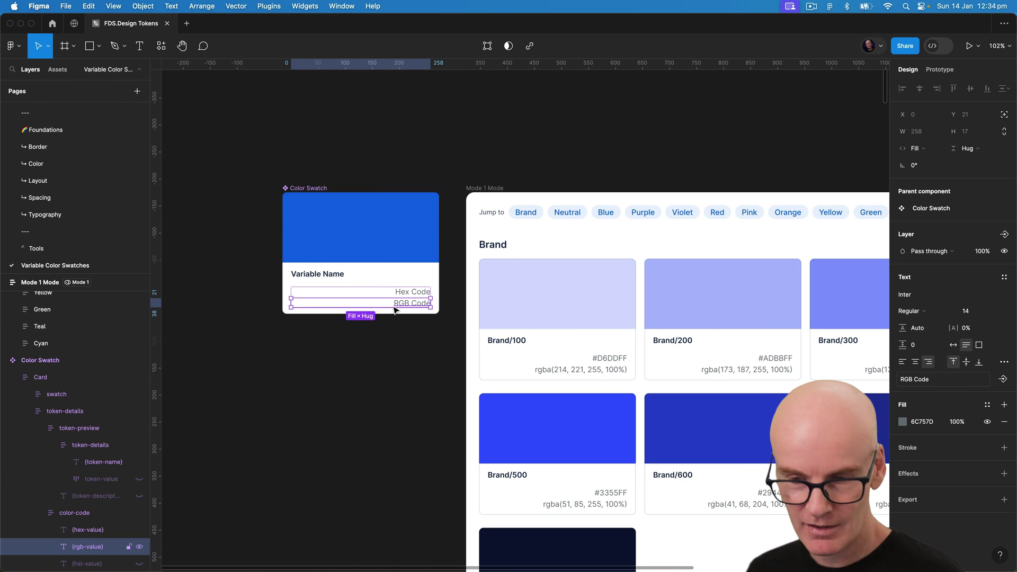
{"action": "left_click", "coordinate": [140, 546]}
{"action": "left_click", "coordinate": [139, 564]}
{"action": "left_click", "coordinate": [324, 325]}
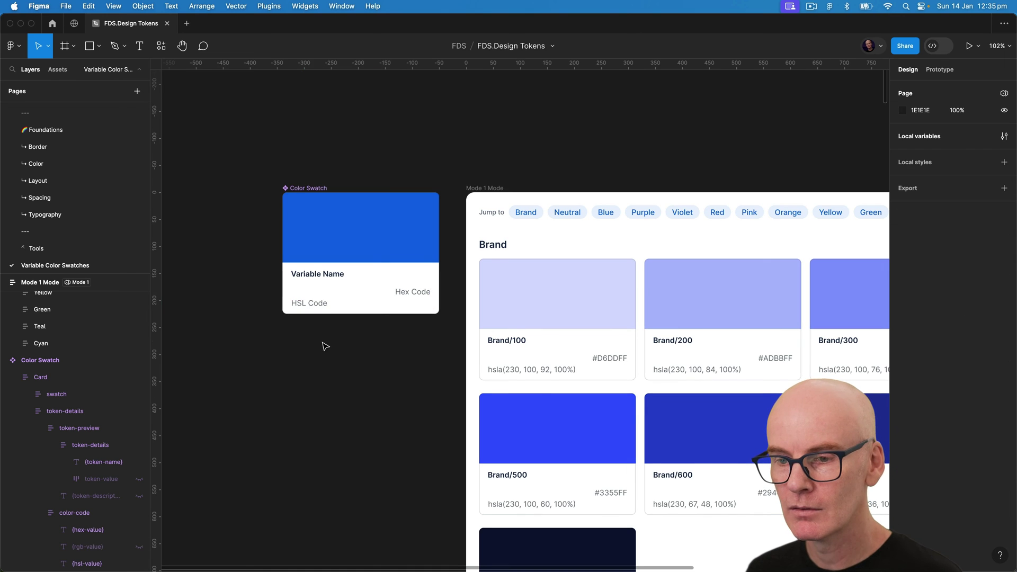
{"action": "left_click", "coordinate": [309, 305], "text": "super"}
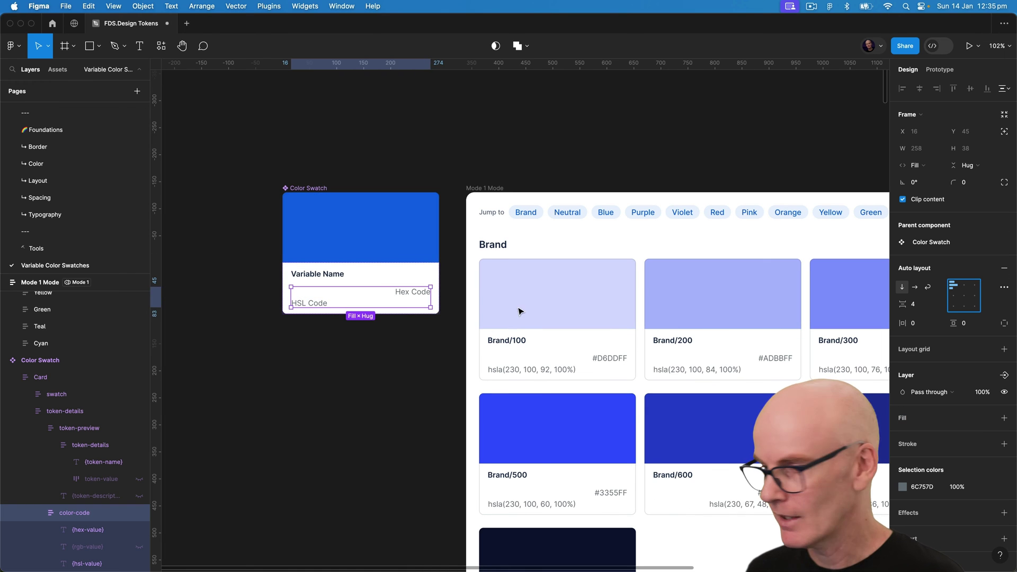
{"action": "left_click", "coordinate": [976, 285]}
{"action": "left_click", "coordinate": [312, 171]}
{"action": "scroll", "coordinate": [622, 174], "scroll_direction": "right", "scroll_amount": 5}
{"action": "scroll", "coordinate": [622, 175], "scroll_direction": "down", "scroll_amount": 1}
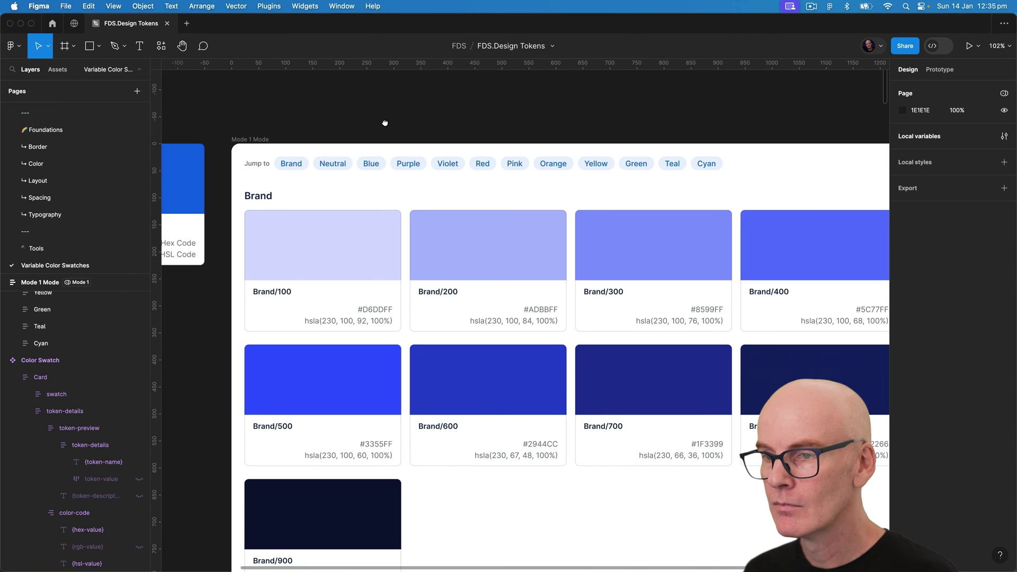
{"action": "left_click", "coordinate": [481, 163]}
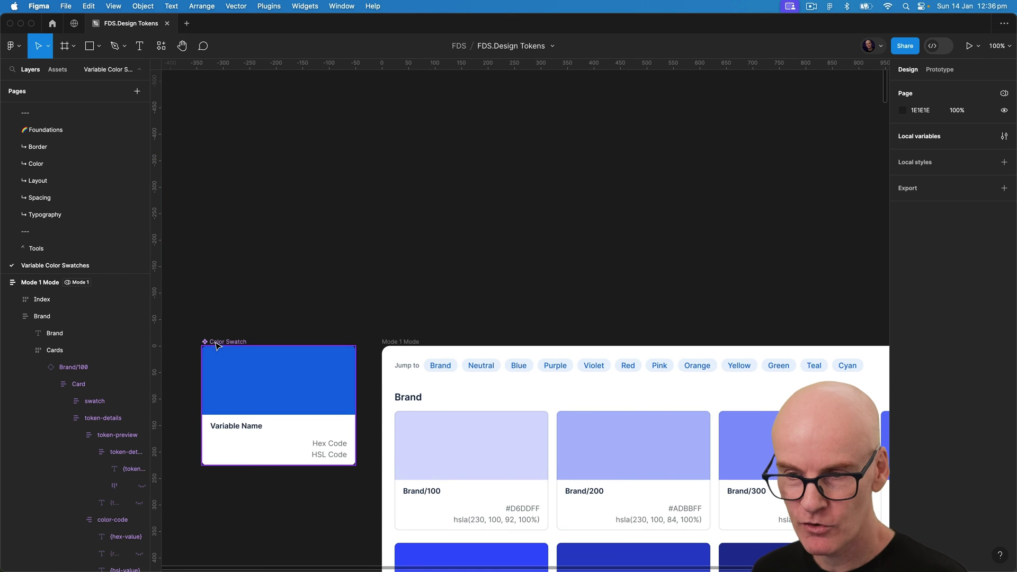
Move the Color Swatch component up and make its swatch a fixed 32×32 square with radius 4
{"action": "left_click_drag", "start_coordinate": [220, 344], "coordinate": [243, 170]}
{"action": "left_click", "coordinate": [420, 162]}
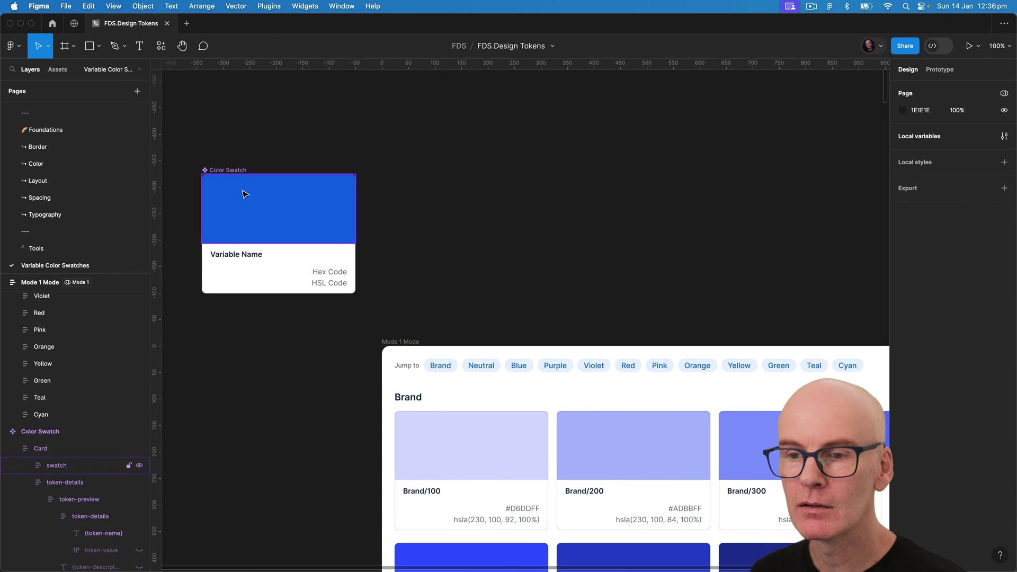
{"action": "double_click", "coordinate": [243, 193]}
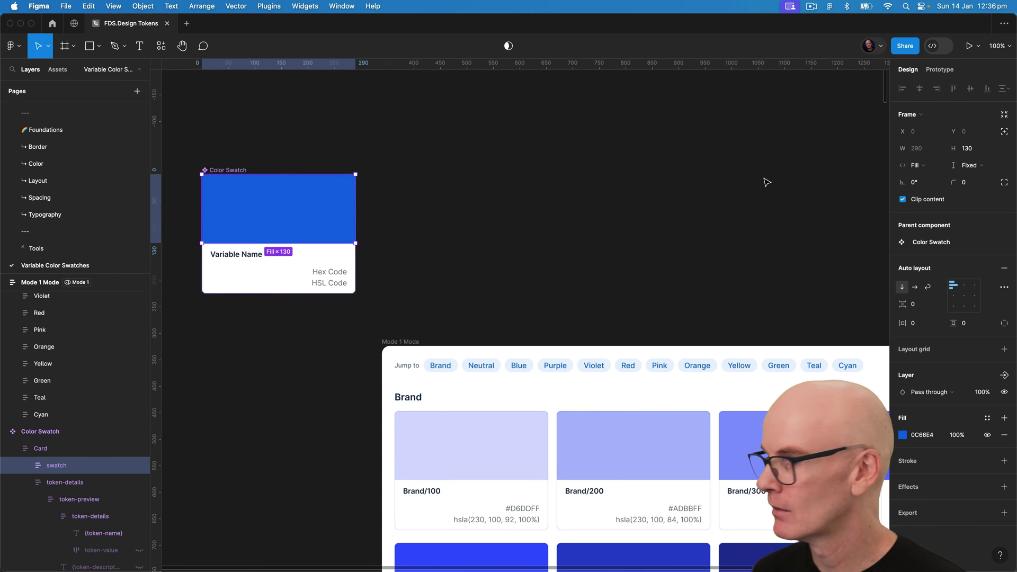
{"action": "left_click", "coordinate": [917, 165]}
{"action": "left_click", "coordinate": [929, 140]}
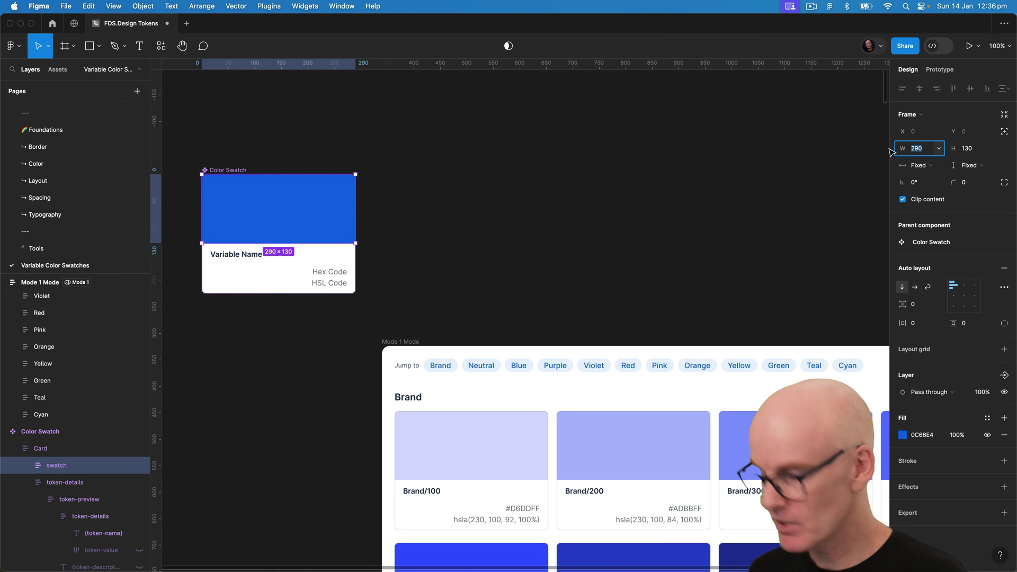
{"action": "type", "text": "32"}
{"action": "key", "text": "Tab"}
{"action": "type", "text": "32"}
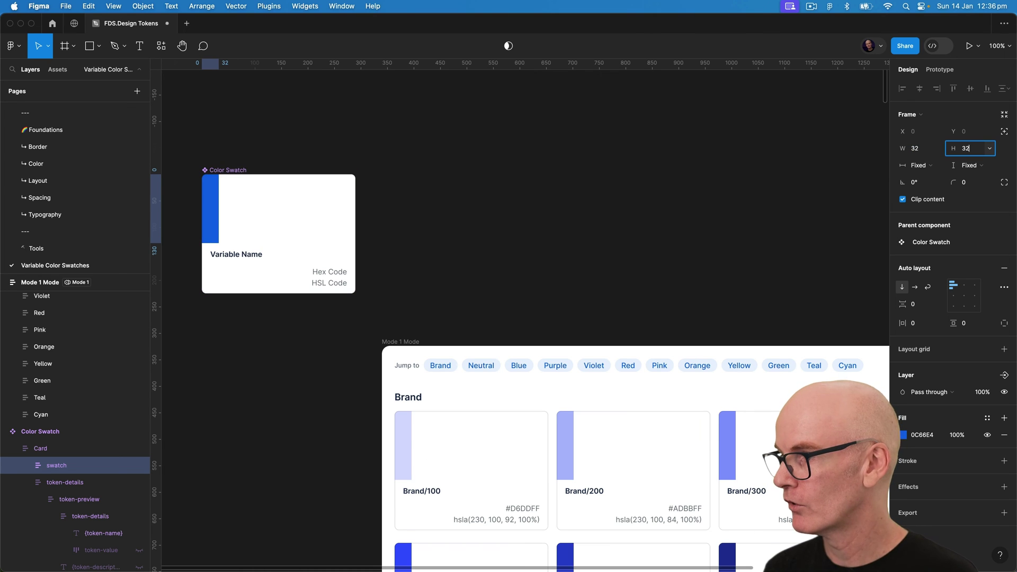
{"action": "key", "text": "Return"}
{"action": "left_click", "coordinate": [978, 184]}
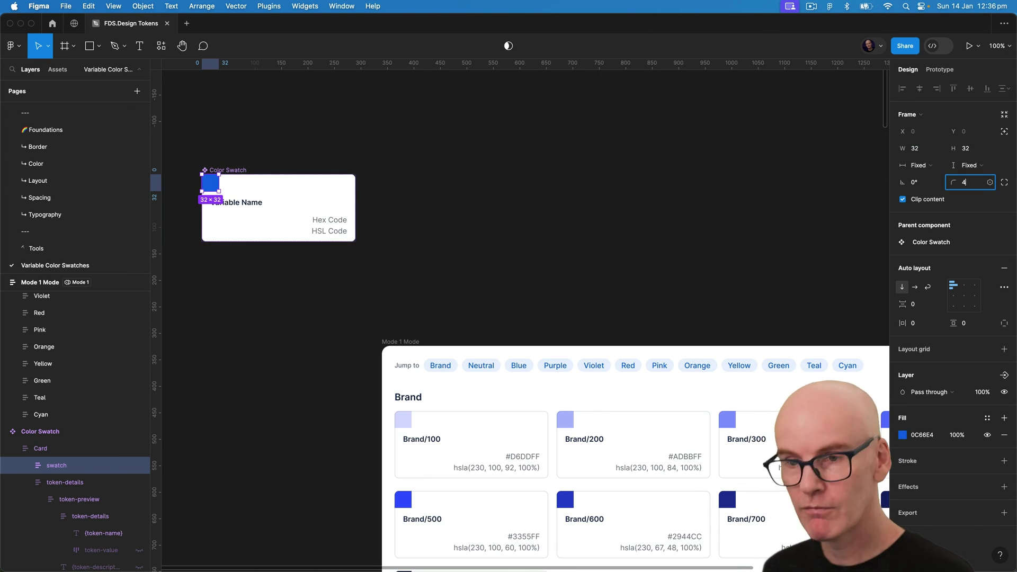
{"action": "type", "text": "4"}
{"action": "key", "text": "Return"}
Set the whole Color Swatch component's width to 704
{"action": "left_click", "coordinate": [643, 225]}
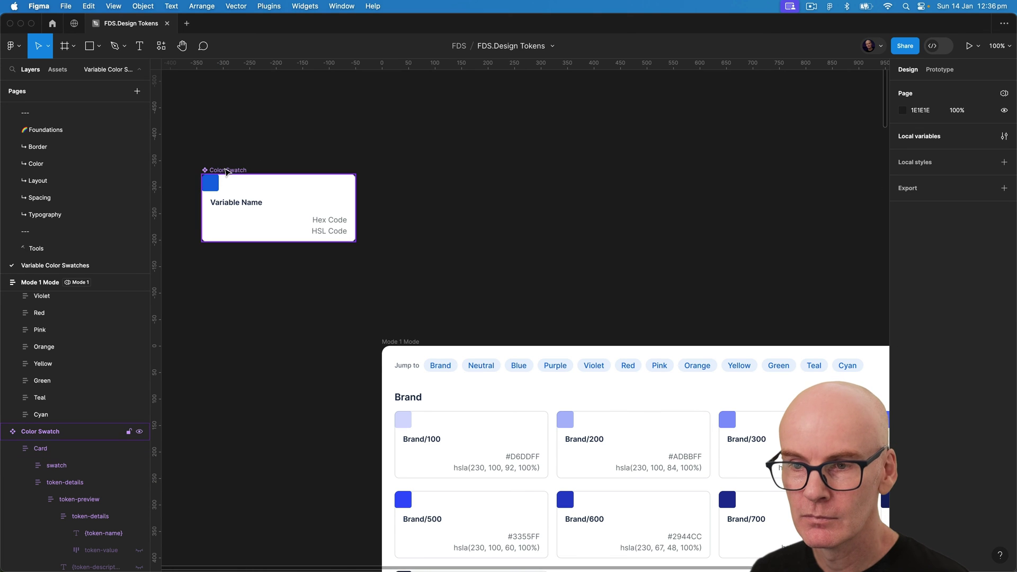
{"action": "left_click", "coordinate": [228, 170]}
{"action": "left_click", "coordinate": [927, 154]}
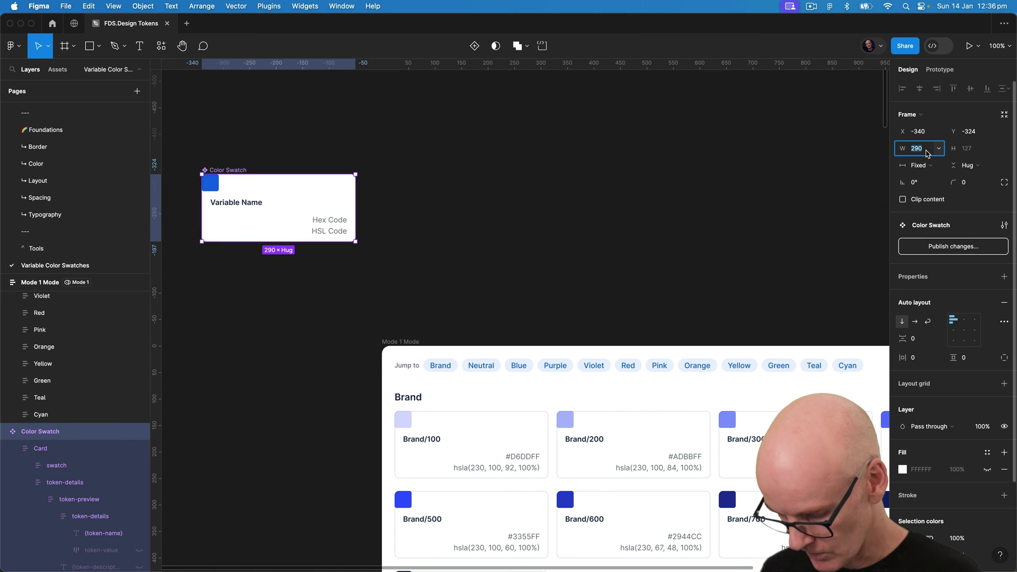
{"action": "type", "text": "704"}
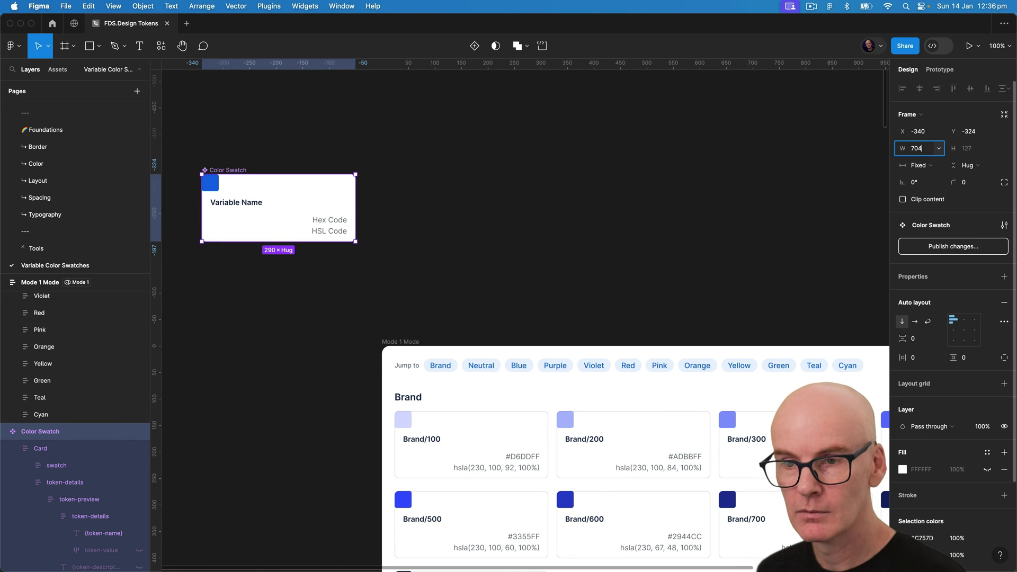
{"action": "key", "text": "Return"}
Make Card and token-details horizontal auto layouts with 8 px padding
{"action": "left_click", "coordinate": [268, 125]}
{"action": "left_click", "coordinate": [65, 482]}
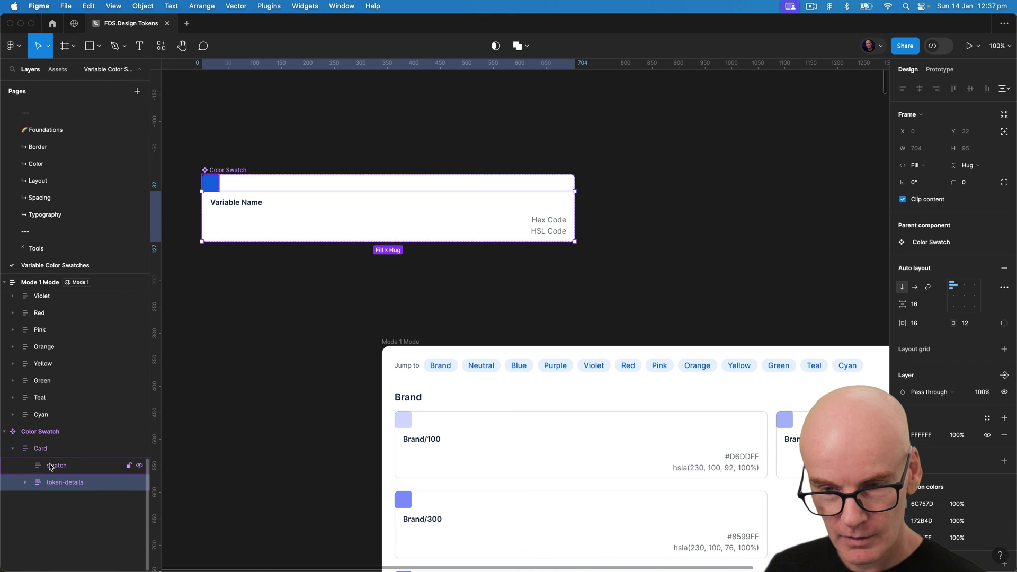
{"action": "left_click", "coordinate": [51, 449]}
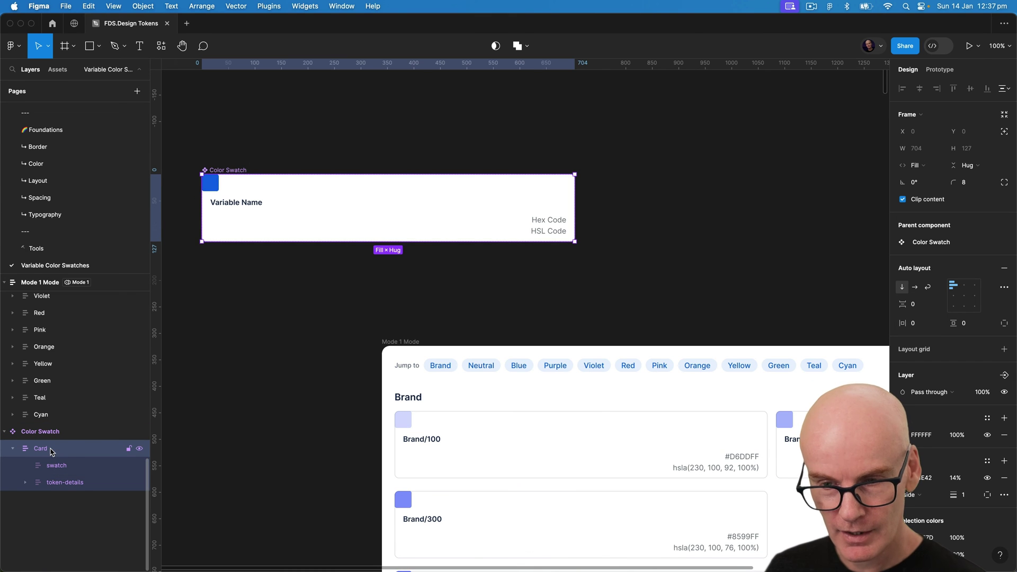
{"action": "left_click", "coordinate": [915, 288]}
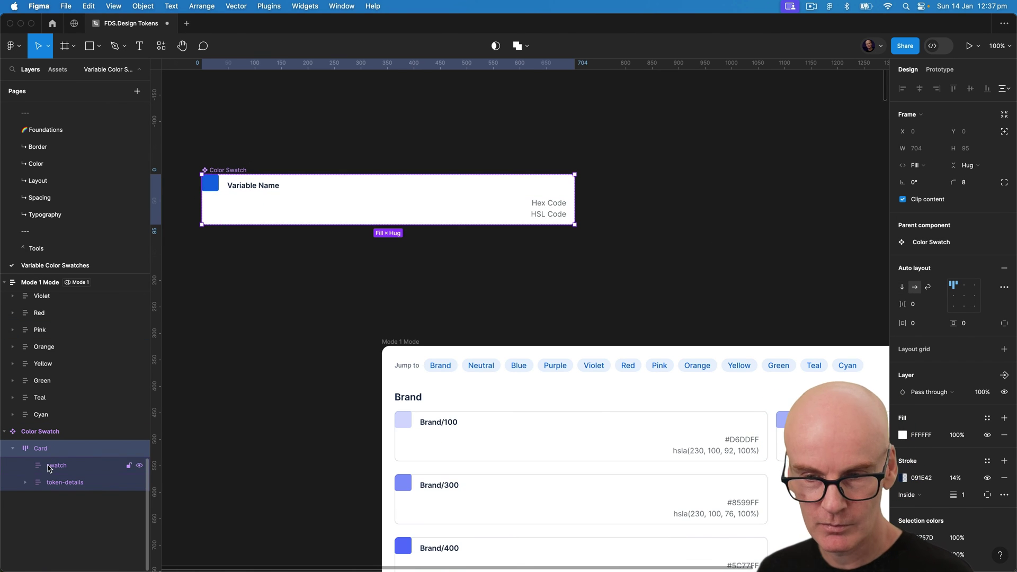
{"action": "left_click", "coordinate": [56, 465]}
{"action": "left_click", "coordinate": [52, 482]}
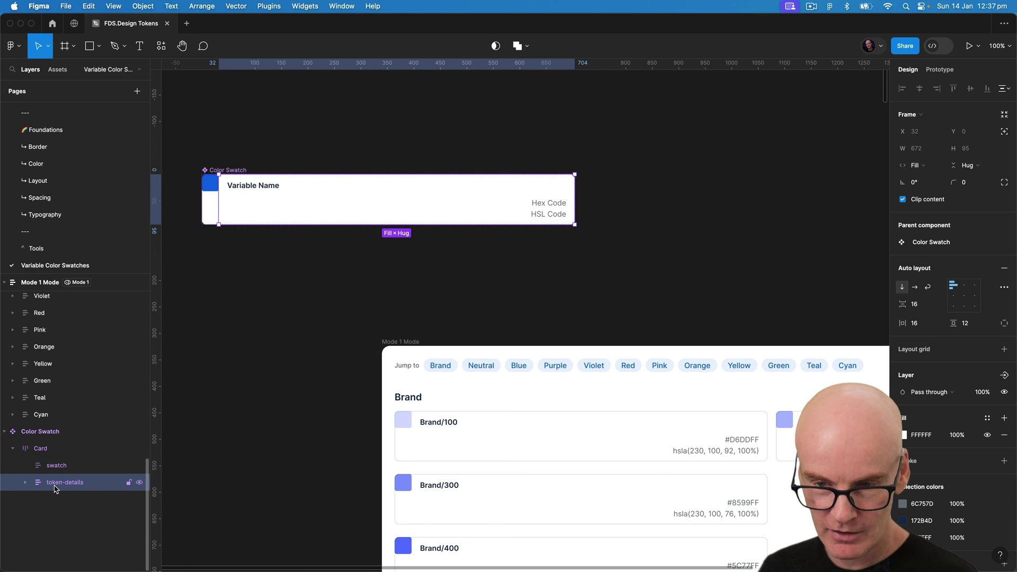
{"action": "left_click", "coordinate": [916, 287]}
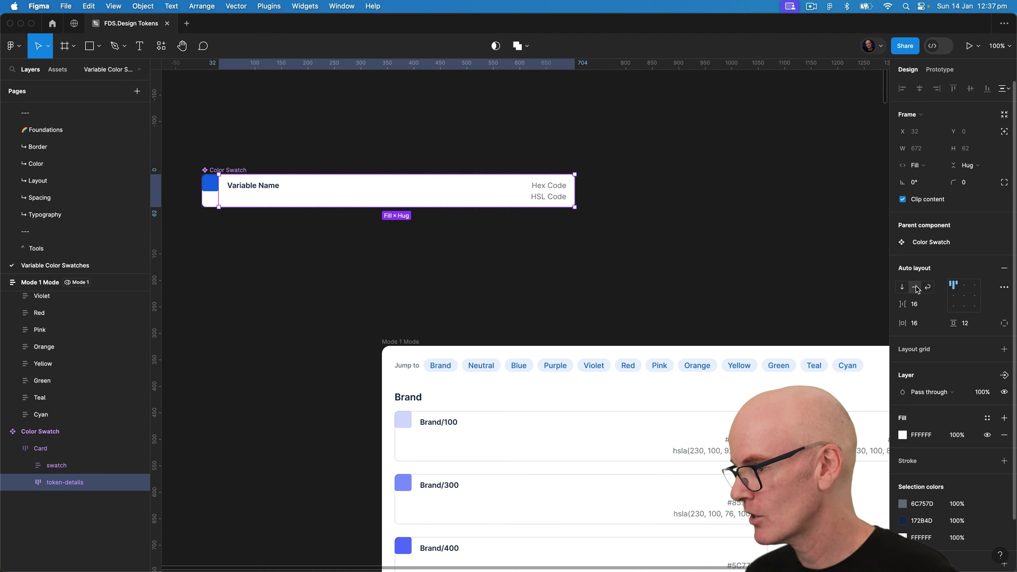
{"action": "left_click", "coordinate": [975, 327]}
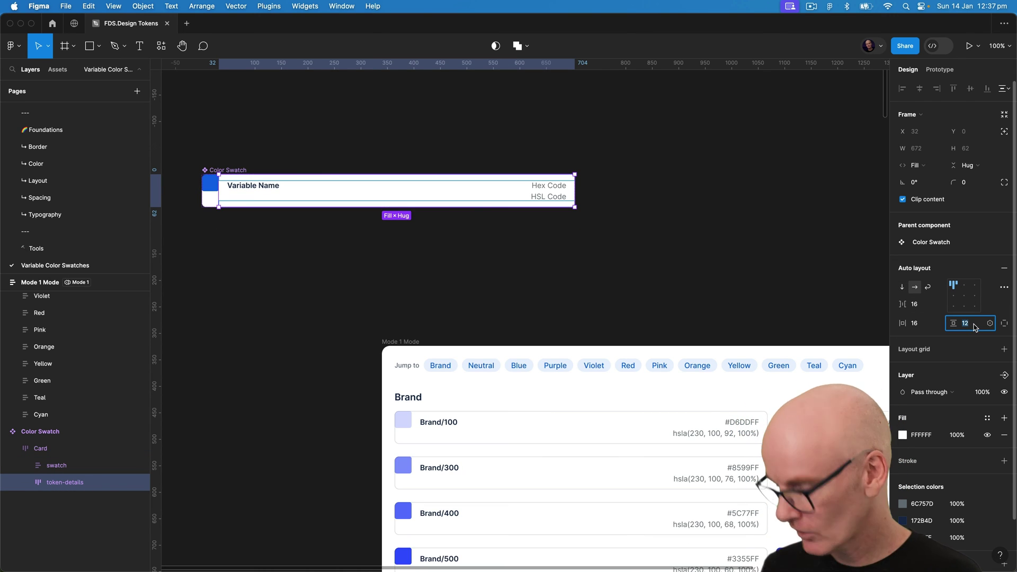
{"action": "type", "text": "8"}
{"action": "key", "text": "Return"}
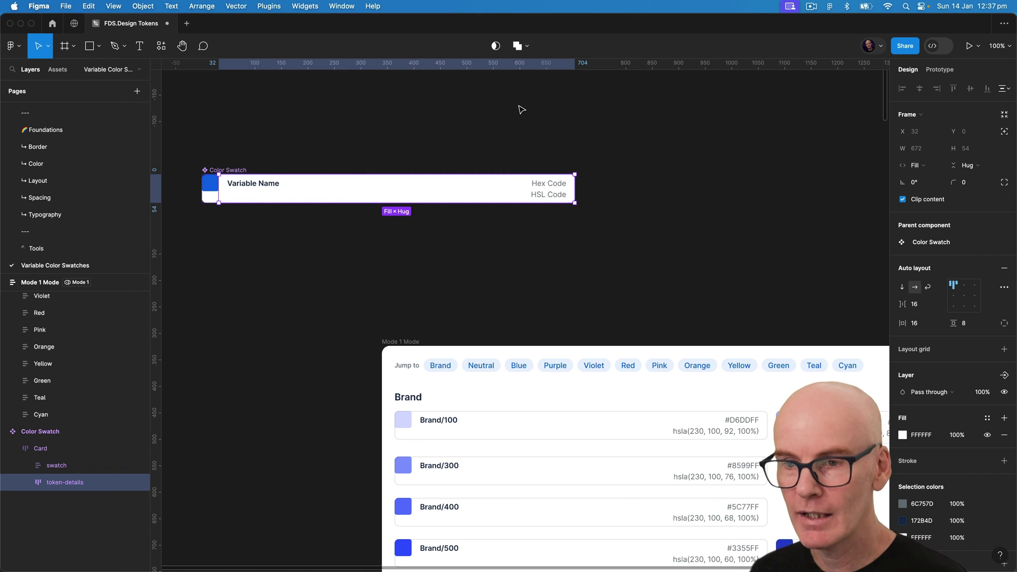
Put the Hex and HSL codes on one row with auto-width code texts
{"action": "double_click", "coordinate": [549, 188]}
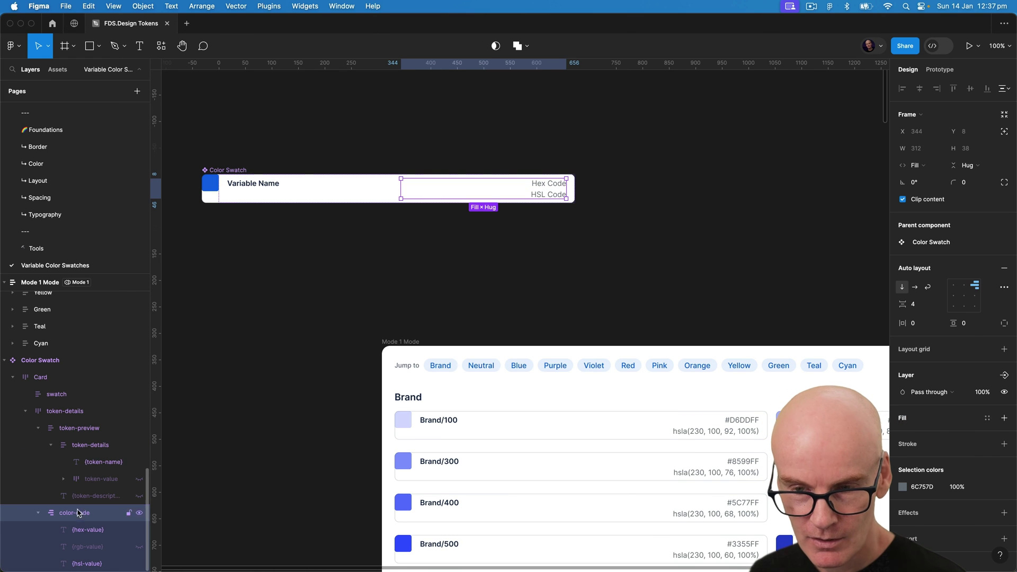
{"action": "left_click", "coordinate": [39, 428]}
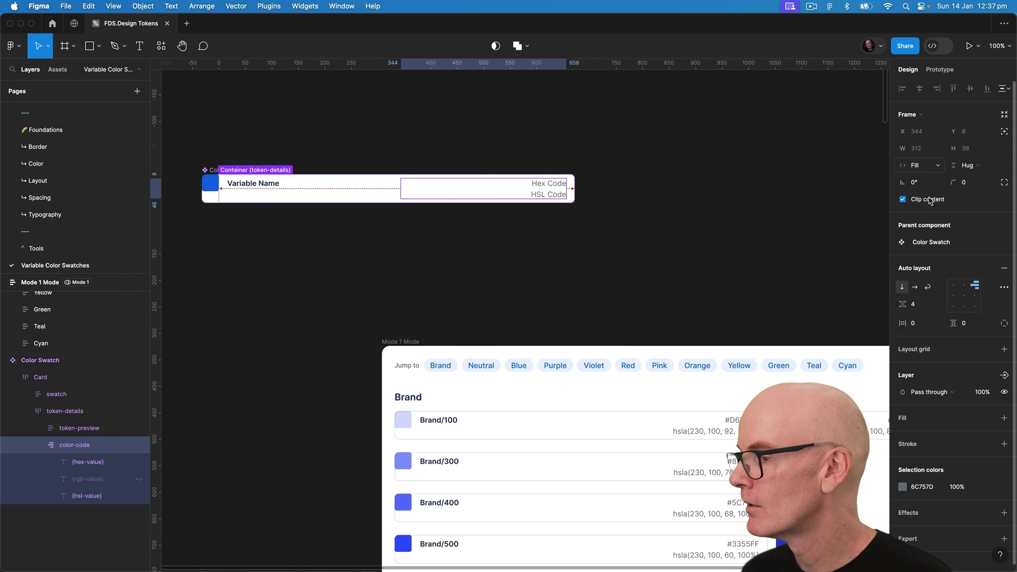
{"action": "left_click", "coordinate": [918, 287]}
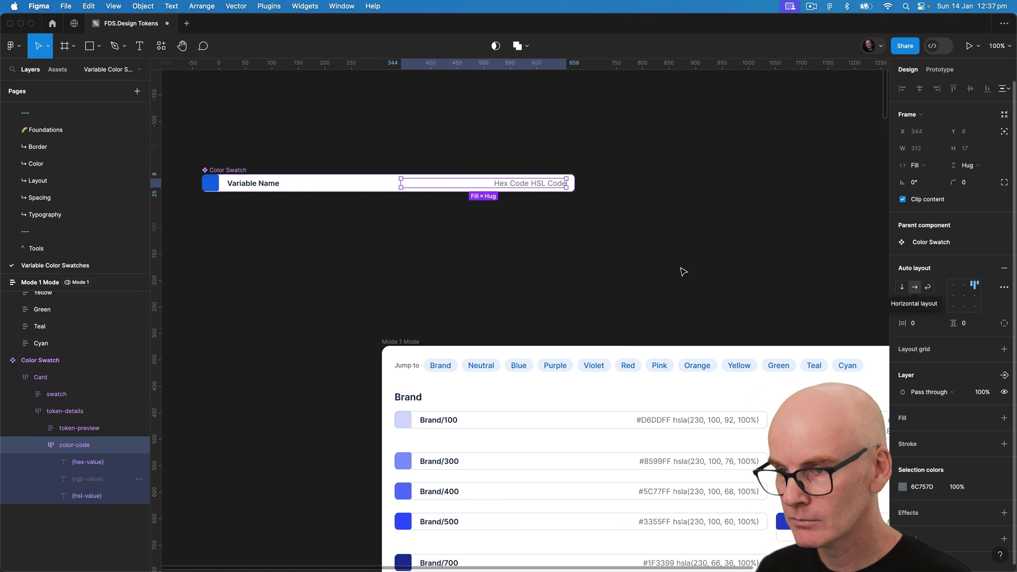
{"action": "scroll", "coordinate": [546, 271], "scroll_direction": "right", "scroll_amount": 2}
{"action": "key", "text": "Return"}
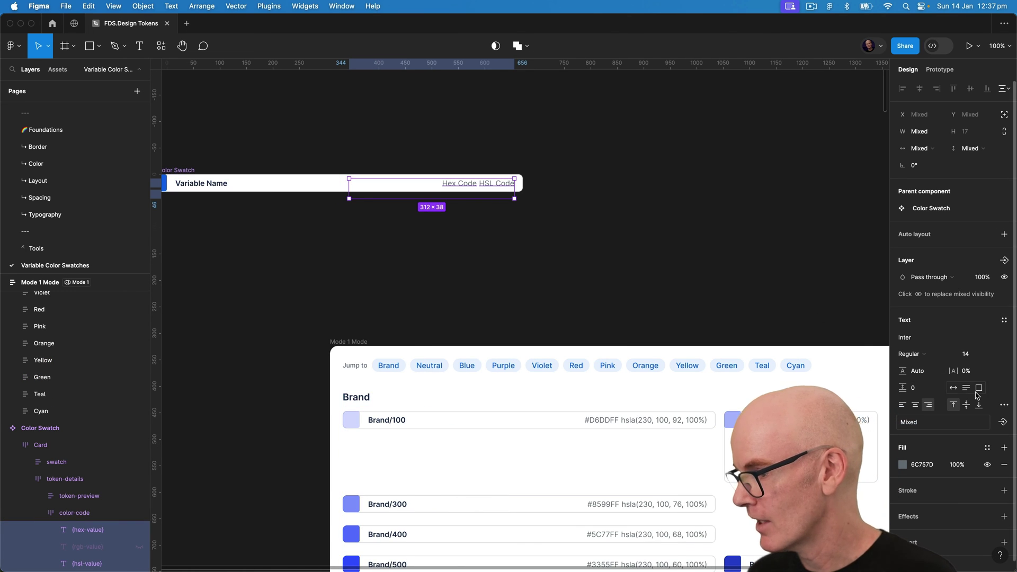
{"action": "left_click", "coordinate": [954, 391]}
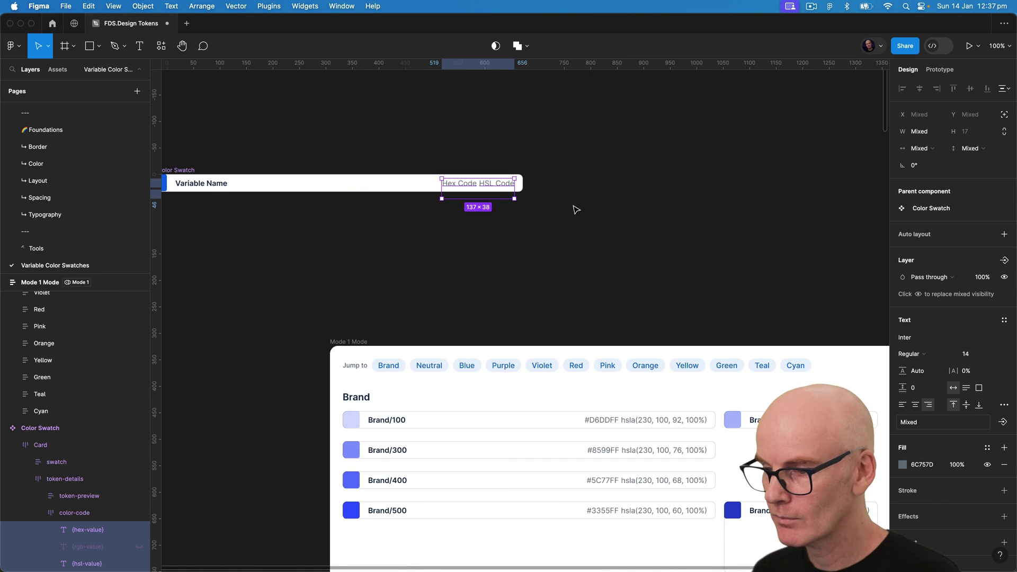
Remove the border stroke from the Card frame
{"action": "scroll", "coordinate": [689, 239], "scroll_direction": "down", "scroll_amount": 1}
{"action": "key", "text": "shift+Return"}
{"action": "key", "text": "shift+Return"}
{"action": "key", "text": "shift+Return"}
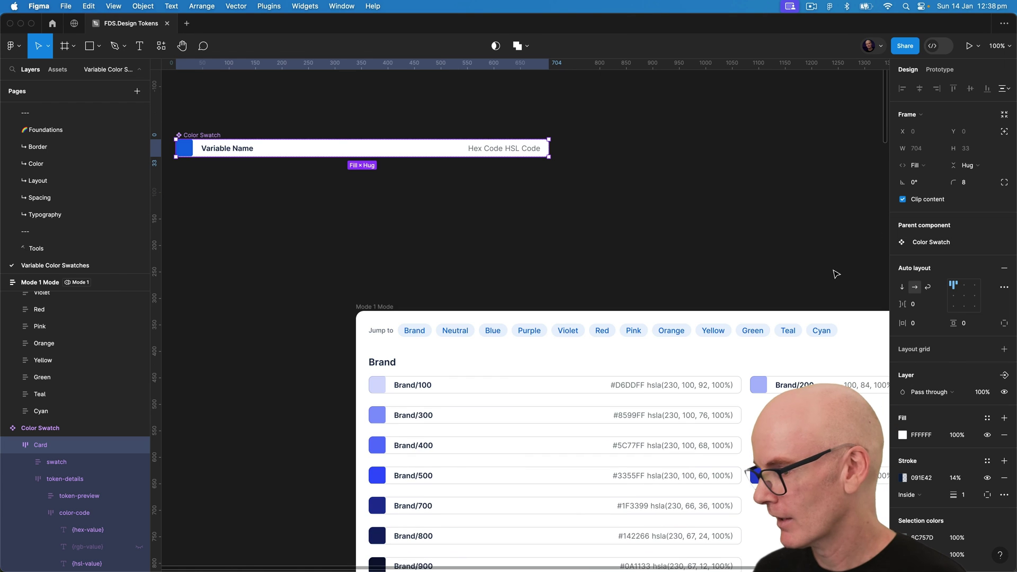
{"action": "left_click", "coordinate": [1005, 479]}
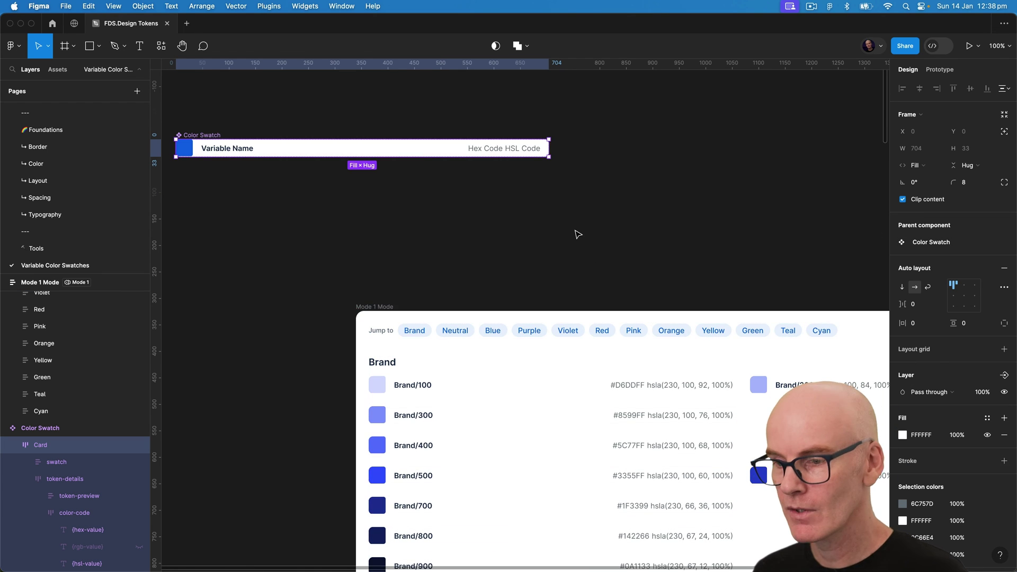
Pan to the Brand section, select the Brand/100 Card, and jump to the main Color Swatch component
{"action": "left_click", "coordinate": [576, 232]}
{"action": "scroll", "coordinate": [583, 212], "scroll_direction": "down", "scroll_amount": 3}
{"action": "scroll", "coordinate": [582, 212], "scroll_direction": "right", "scroll_amount": 2}
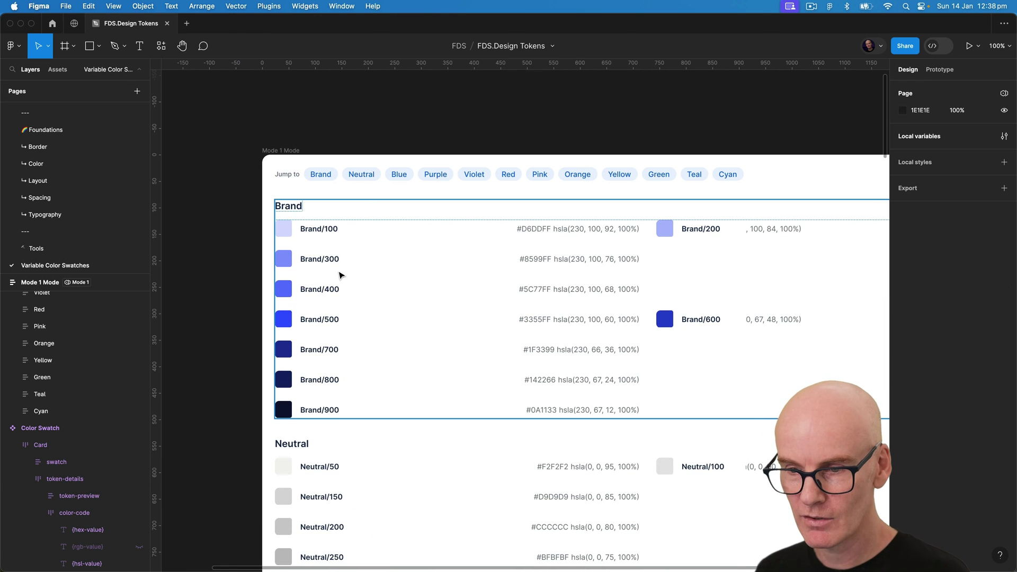
{"action": "left_click", "coordinate": [281, 232], "text": "super"}
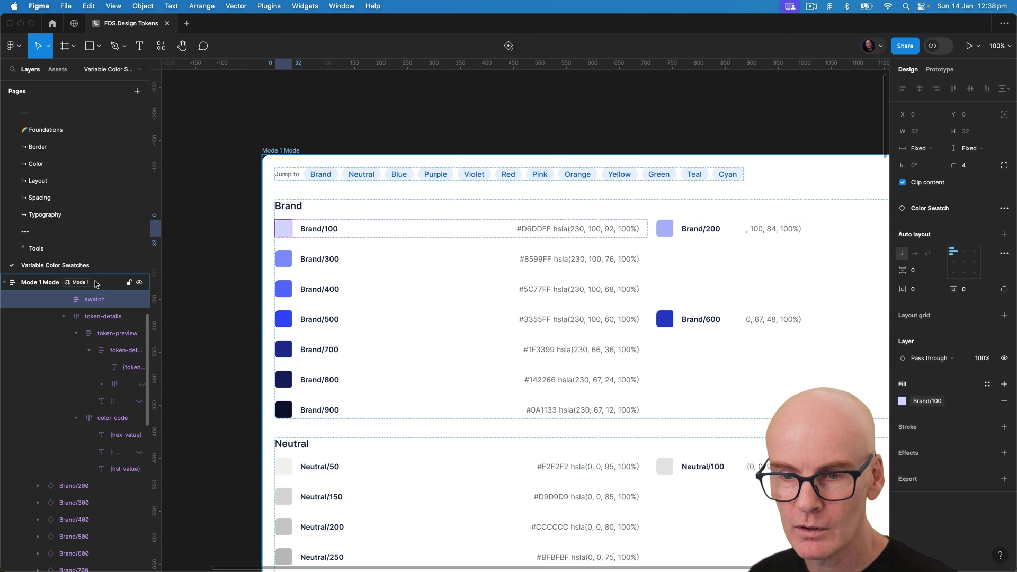
{"action": "key", "text": "shift+Return"}
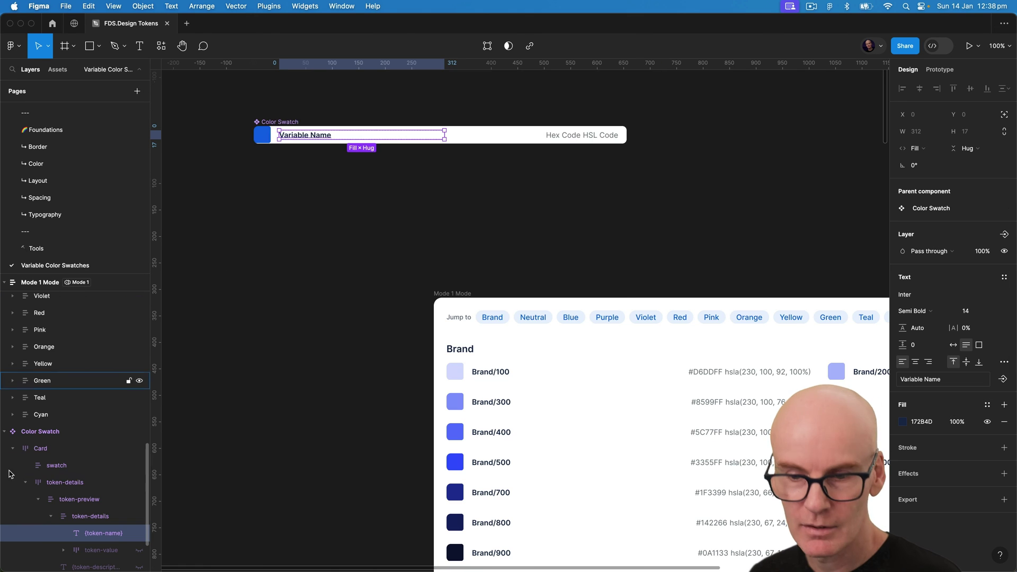
{"action": "key", "text": "ctrl+alt+k"}
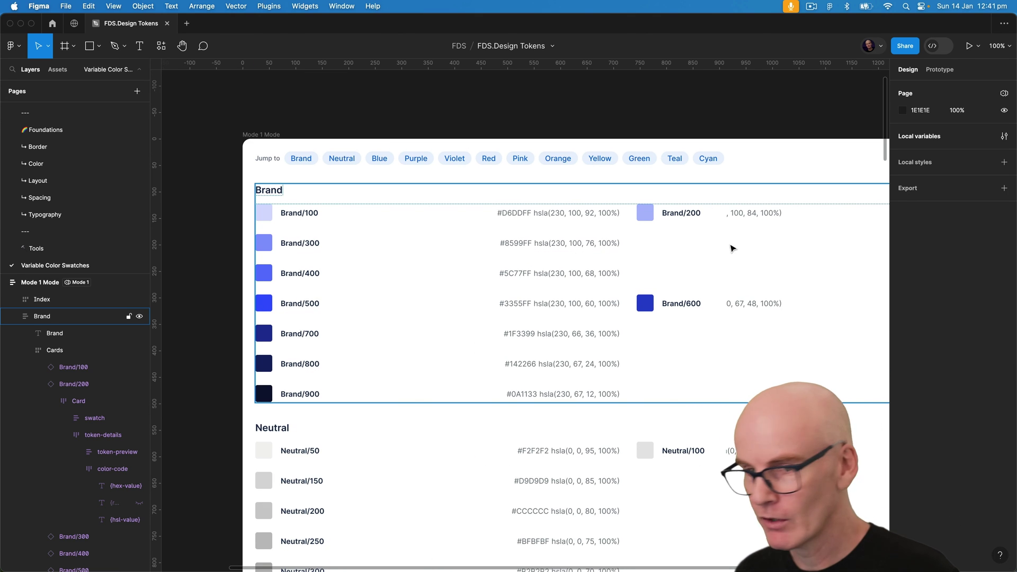
Stack the Brand section's cards in a single column
{"action": "left_click", "coordinate": [290, 209], "text": "super"}
{"action": "left_click", "coordinate": [26, 352]}
{"action": "left_click", "coordinate": [26, 351]}
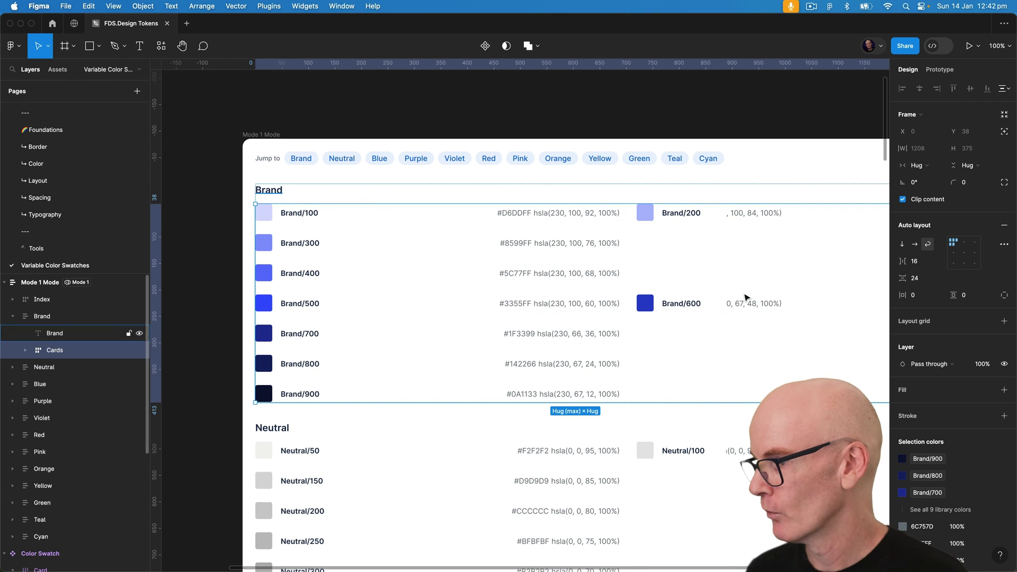
{"action": "left_click", "coordinate": [902, 244]}
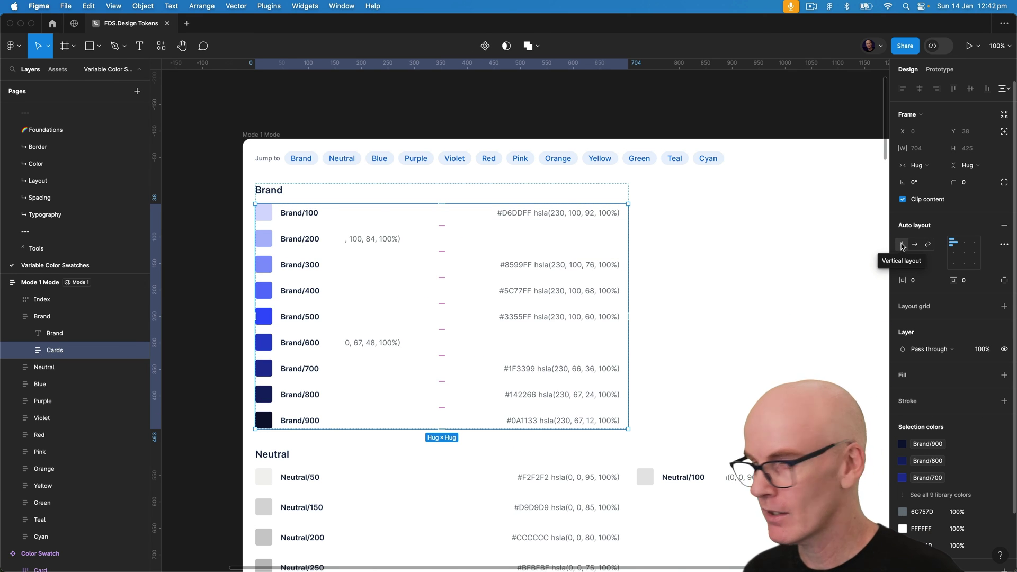
Set the Brand cards through Brand/900 to Fill container width
{"action": "left_click", "coordinate": [24, 350]}
{"action": "left_click", "coordinate": [36, 368]}
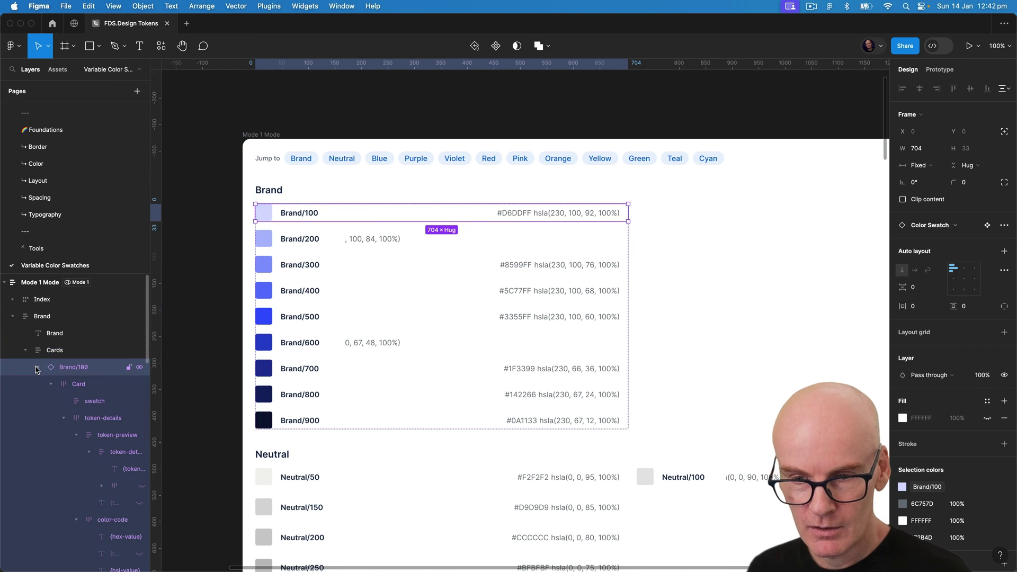
{"action": "left_click", "coordinate": [36, 368]}
{"action": "left_click", "coordinate": [38, 385]}
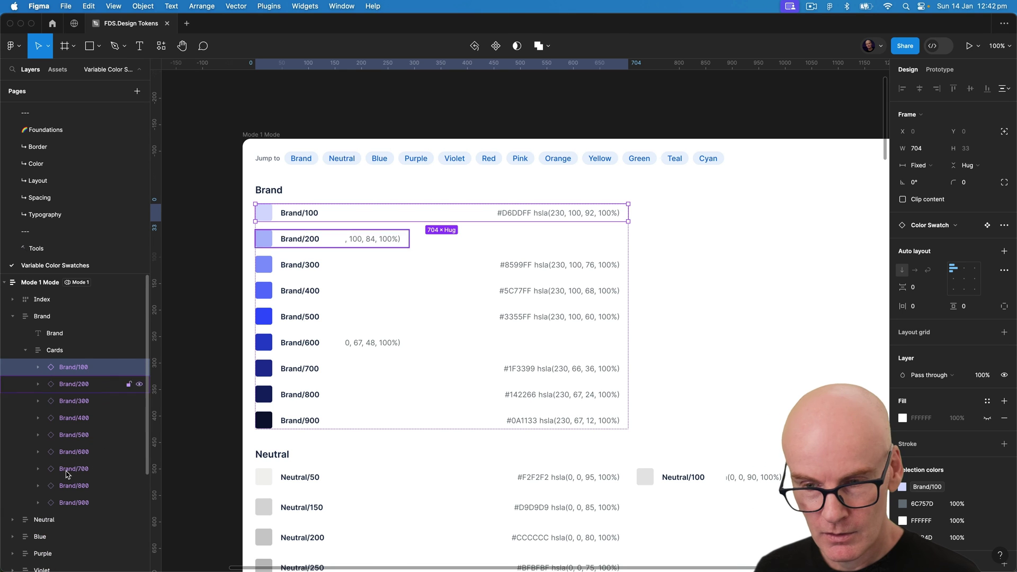
{"action": "left_click", "coordinate": [79, 503], "text": "shift"}
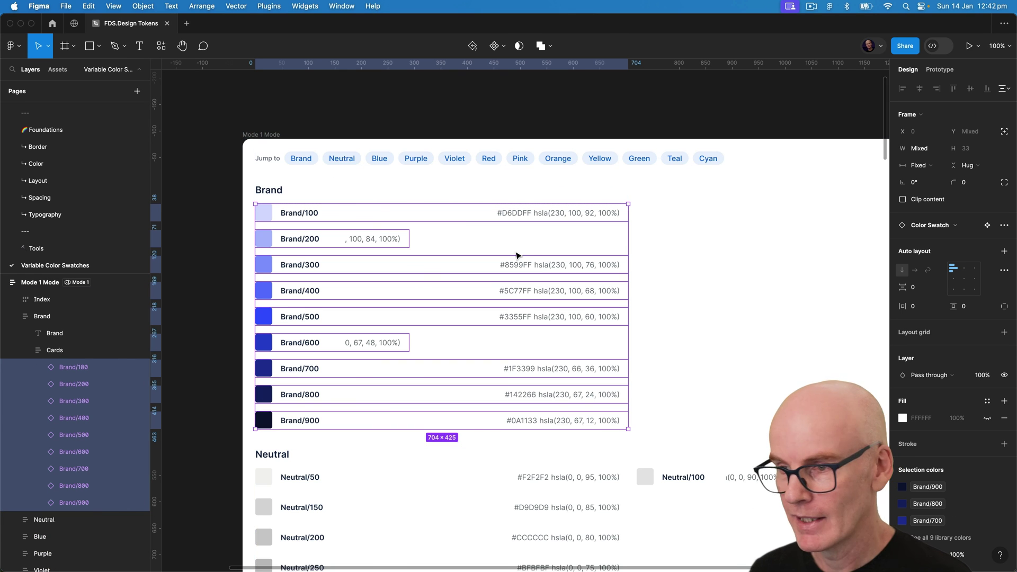
{"action": "left_click", "coordinate": [928, 168]}
{"action": "left_click", "coordinate": [932, 188]}
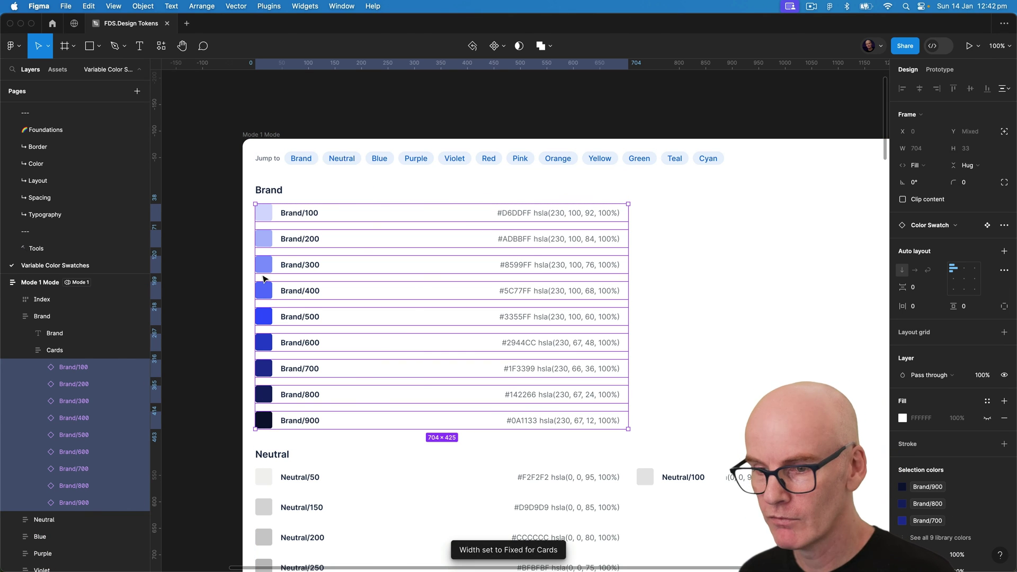
Switch the Neutral, Blue, Purple, Violet, Red, Pink, Orange, Yellow and Green Cards frames to vertical layout
{"action": "left_click", "coordinate": [210, 270]}
{"action": "key", "text": "minus"}
{"action": "scroll", "coordinate": [279, 143], "scroll_direction": "down", "scroll_amount": 5}
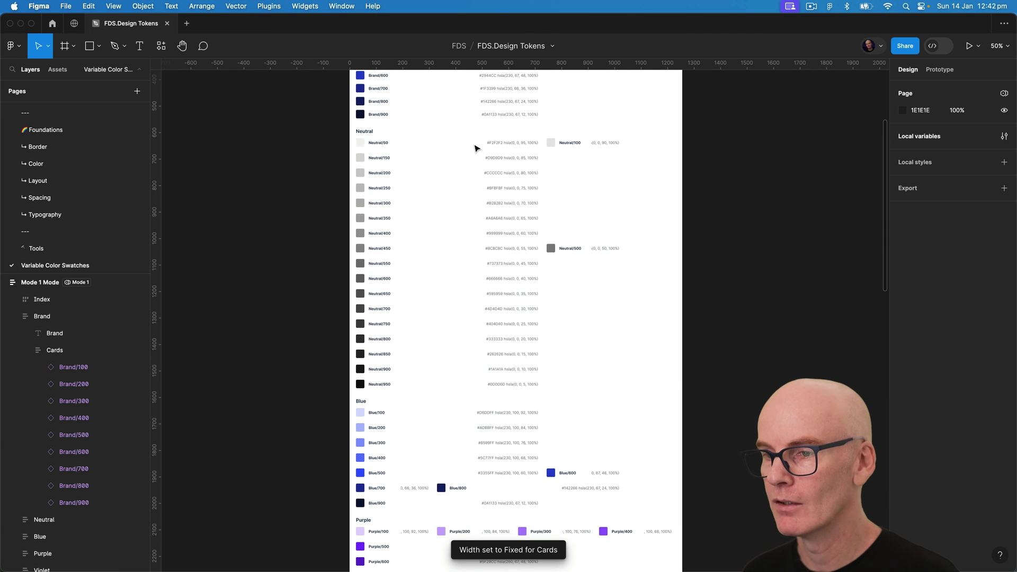
{"action": "left_click", "coordinate": [535, 144], "text": "super"}
{"action": "scroll", "coordinate": [72, 365], "scroll_direction": "up", "scroll_amount": 3}
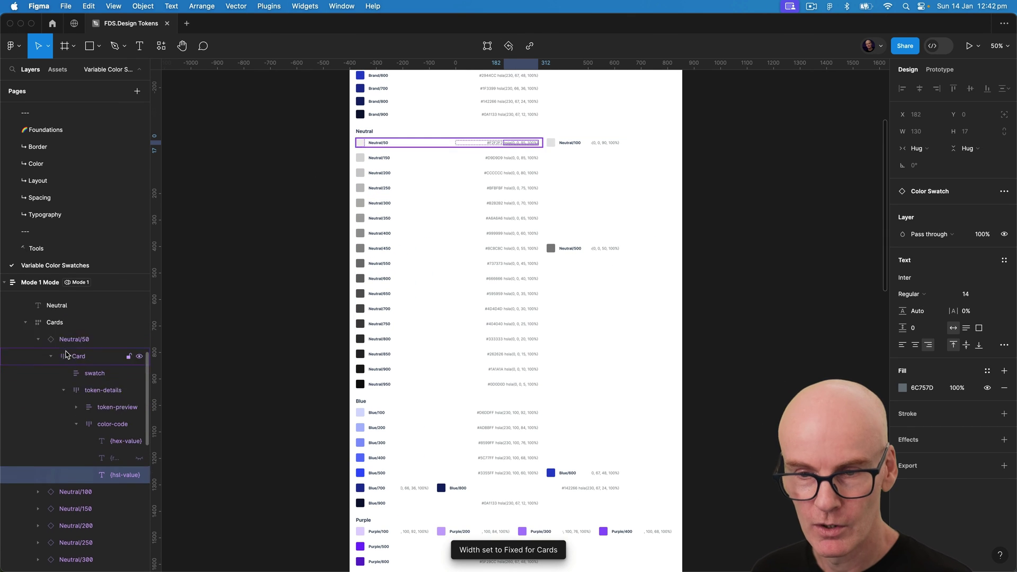
{"action": "left_click", "coordinate": [68, 374]}
{"action": "left_click", "coordinate": [28, 371]}
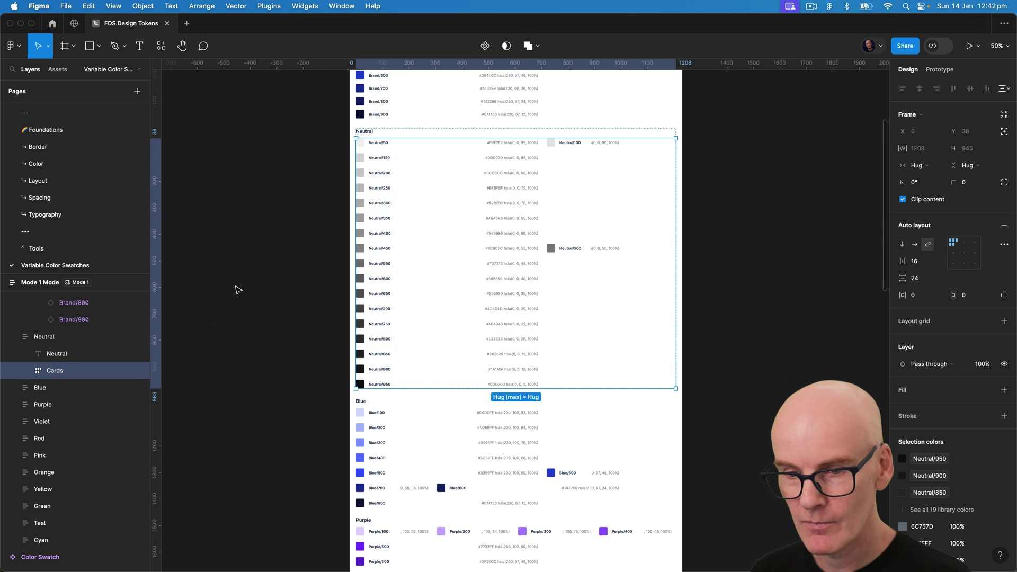
{"action": "key", "text": "shift+v"}
{"action": "left_click", "coordinate": [58, 422]}
{"action": "key", "text": "shift+v"}
{"action": "left_click", "coordinate": [28, 445]}
{"action": "key", "text": "shift+v"}
{"action": "left_click", "coordinate": [28, 462]}
{"action": "key", "text": "shift+v"}
{"action": "left_click", "coordinate": [27, 461]}
{"action": "key", "text": "shift+v"}
{"action": "left_click", "coordinate": [27, 463]}
{"action": "key", "text": "shift+v"}
{"action": "left_click", "coordinate": [27, 479]}
{"action": "key", "text": "shift+v"}
{"action": "left_click", "coordinate": [28, 496]}
{"action": "key", "text": "shift+v"}
{"action": "left_click", "coordinate": [28, 513]}
{"action": "key", "text": "shift+v"}
{"action": "key", "text": "shift+v"}
{"action": "key", "text": "shift+v"}
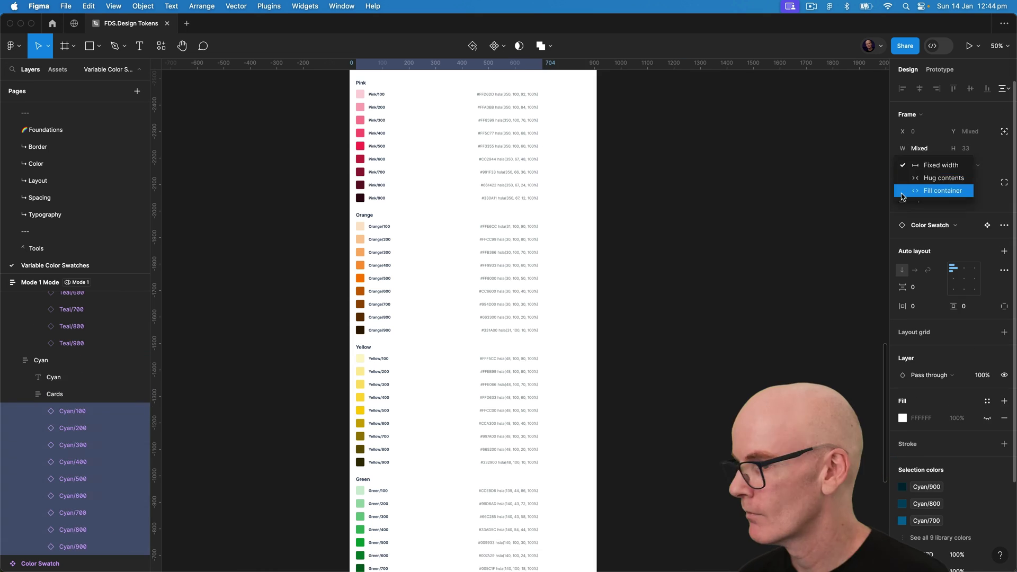
{"action": "key", "text": "Escape"}
{"action": "key", "text": "Escape"}
{"action": "scroll", "coordinate": [638, 234], "scroll_direction": "down", "scroll_amount": 8}
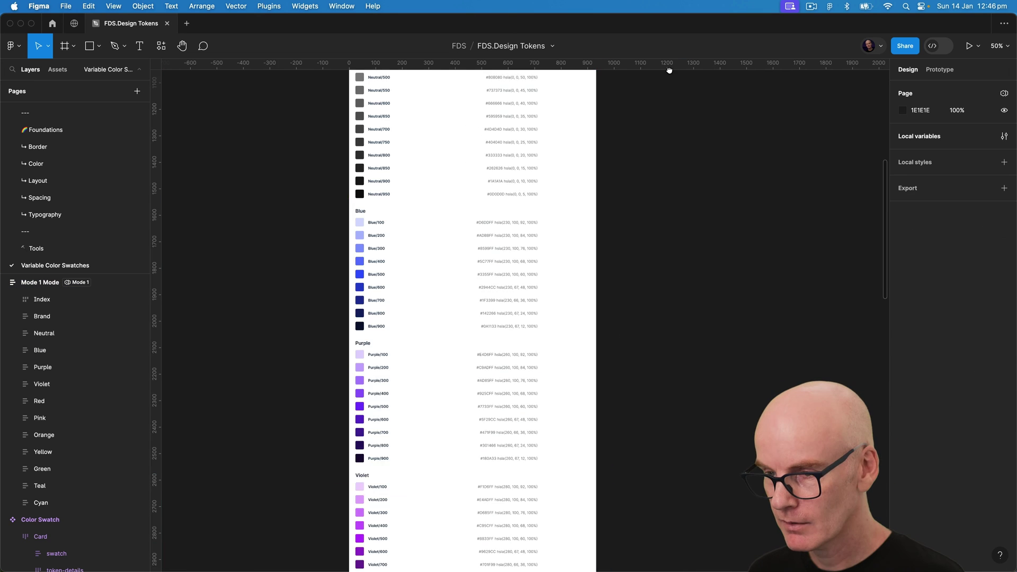
Change the Jump to index bar from Hug to a fixed 704 width
{"action": "scroll", "coordinate": [667, 275], "scroll_direction": "up", "scroll_amount": 5}
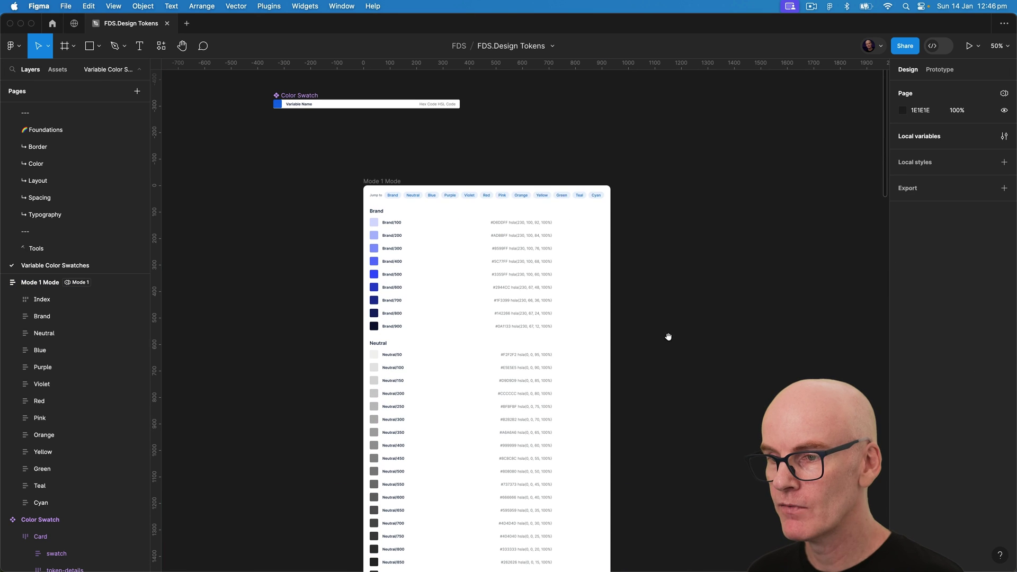
{"action": "left_click", "coordinate": [399, 183]}
{"action": "key", "text": "shift+0"}
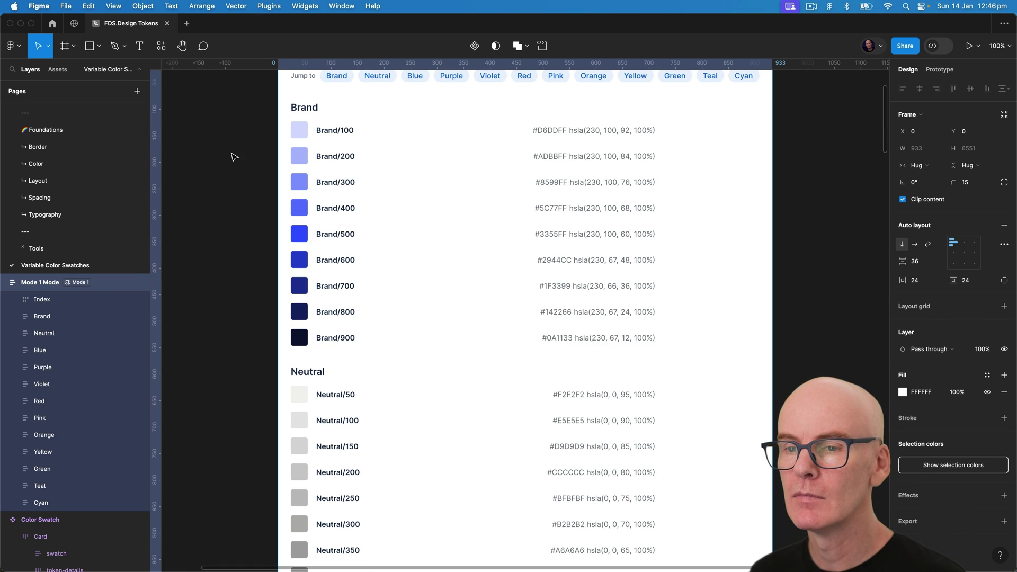
{"action": "left_click", "coordinate": [241, 157]}
{"action": "scroll", "coordinate": [244, 181], "scroll_direction": "up", "scroll_amount": 1}
{"action": "scroll", "coordinate": [244, 181], "scroll_direction": "up", "scroll_amount": 2}
{"action": "left_click", "coordinate": [308, 168]}
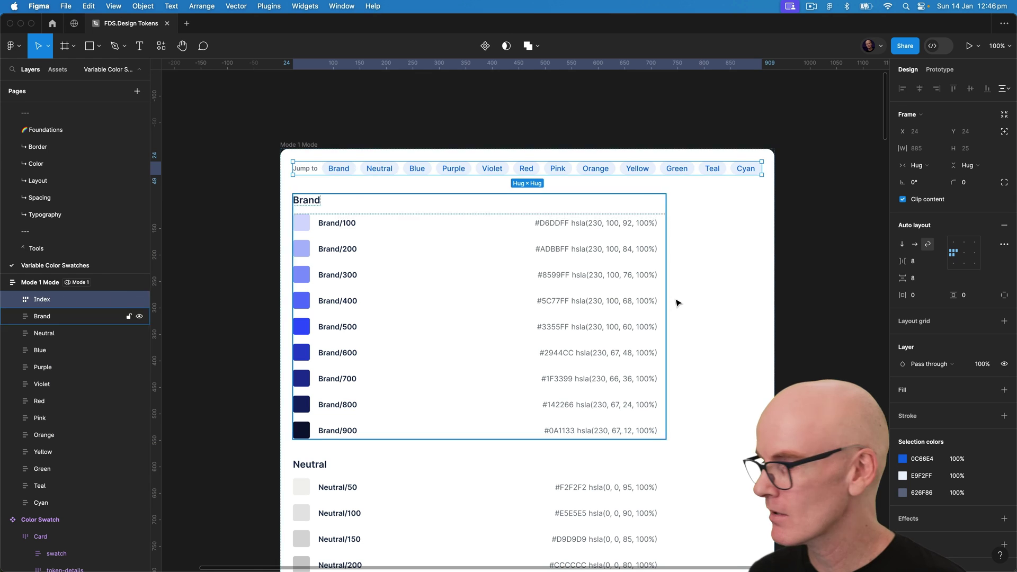
{"action": "left_click", "coordinate": [918, 166]}
{"action": "left_click", "coordinate": [928, 151]}
{"action": "left_click", "coordinate": [897, 152]}
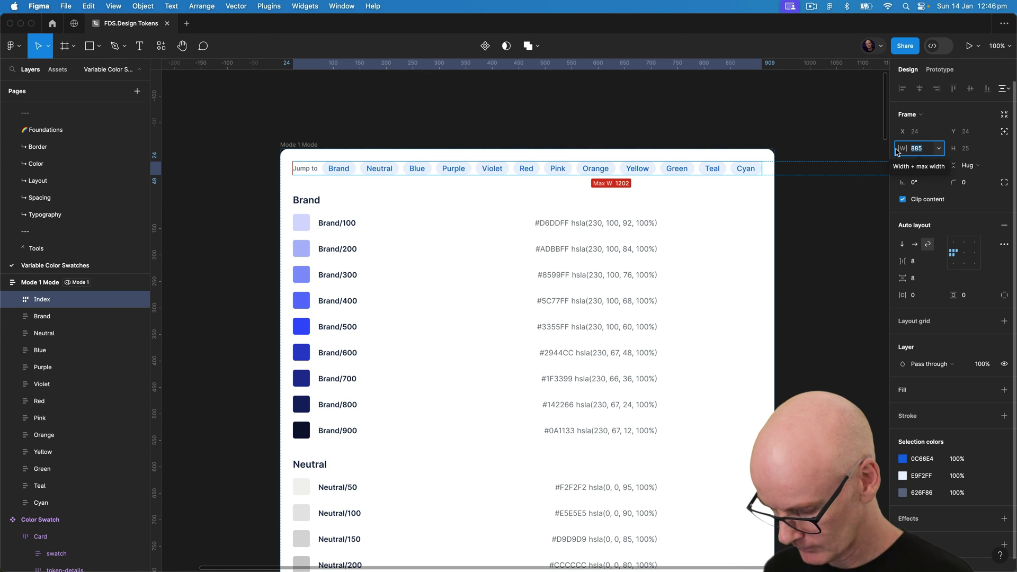
{"action": "key", "text": "Return"}
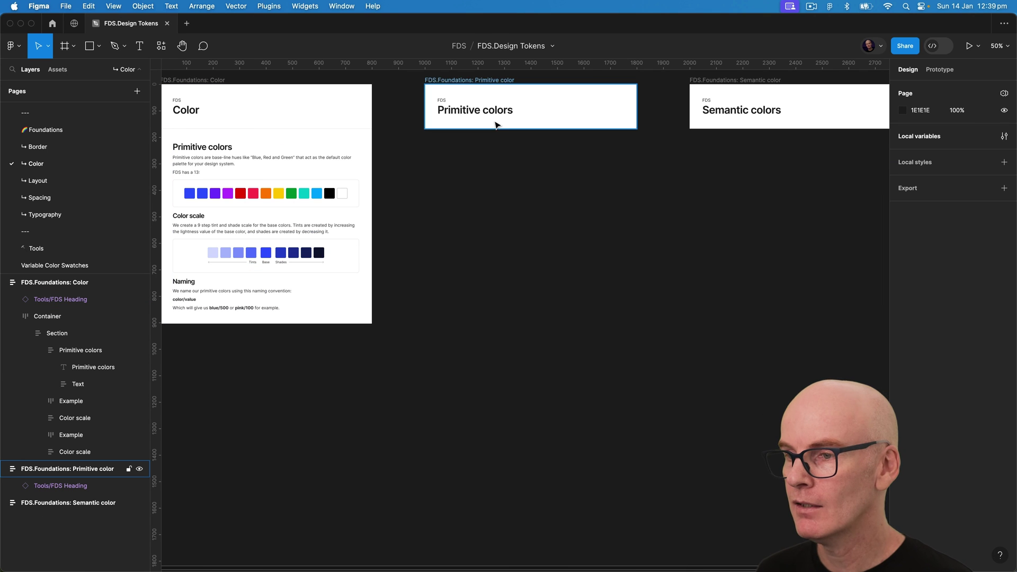
Copy the Color frame's Container into Primitive color, give it a white fill, and delete Section
{"action": "left_click", "coordinate": [209, 149], "text": "super"}
{"action": "left_click", "coordinate": [207, 139]}
{"action": "key", "text": "alt+l"}
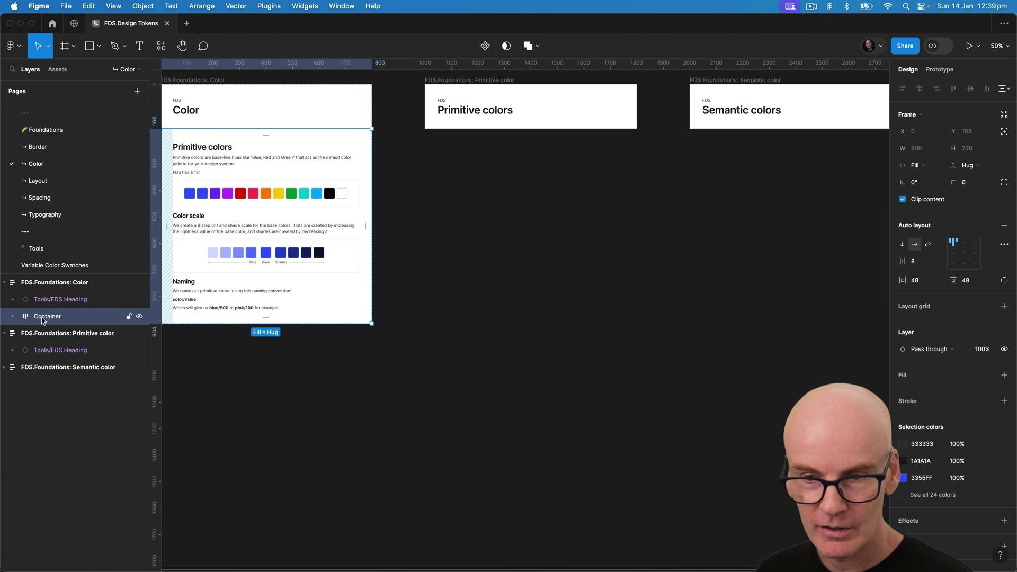
{"action": "left_click", "coordinate": [495, 113]}
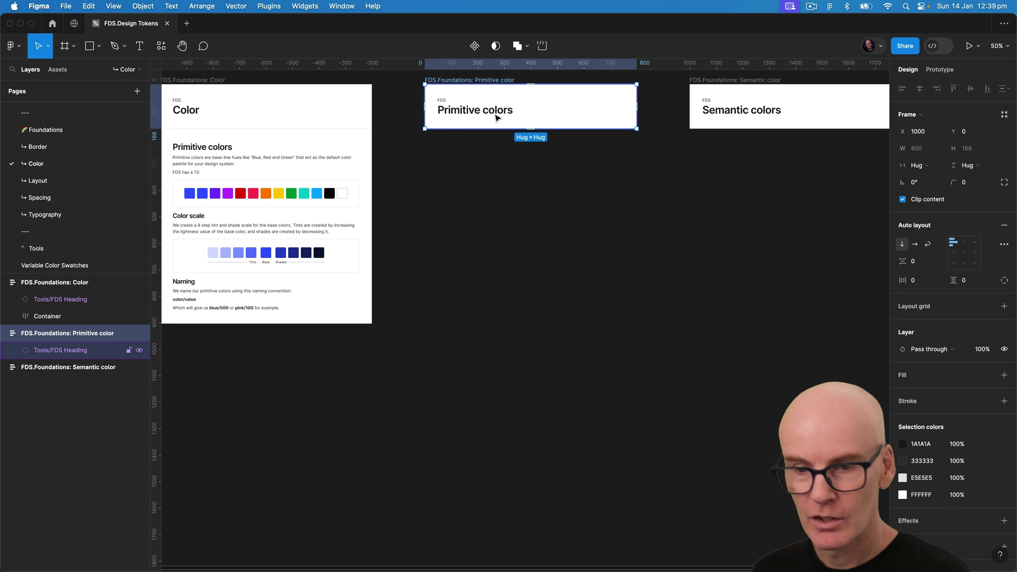
{"action": "key", "text": "ctrl+v"}
{"action": "left_click", "coordinate": [141, 334]}
{"action": "left_click", "coordinate": [912, 379]}
{"action": "left_click", "coordinate": [467, 147], "text": "super"}
{"action": "left_click", "coordinate": [57, 384]}
{"action": "left_click", "coordinate": [26, 385]}
{"action": "key", "text": "Delete"}
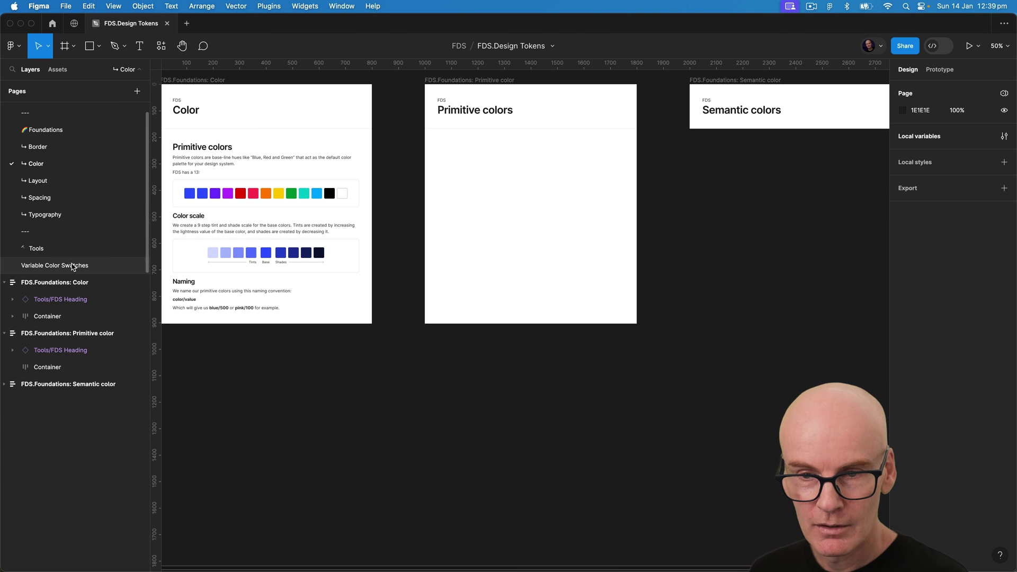
Bring Index through Cyan from Variable Color Swatches into the Container with 32 spacing
{"action": "left_click", "coordinate": [74, 266]}
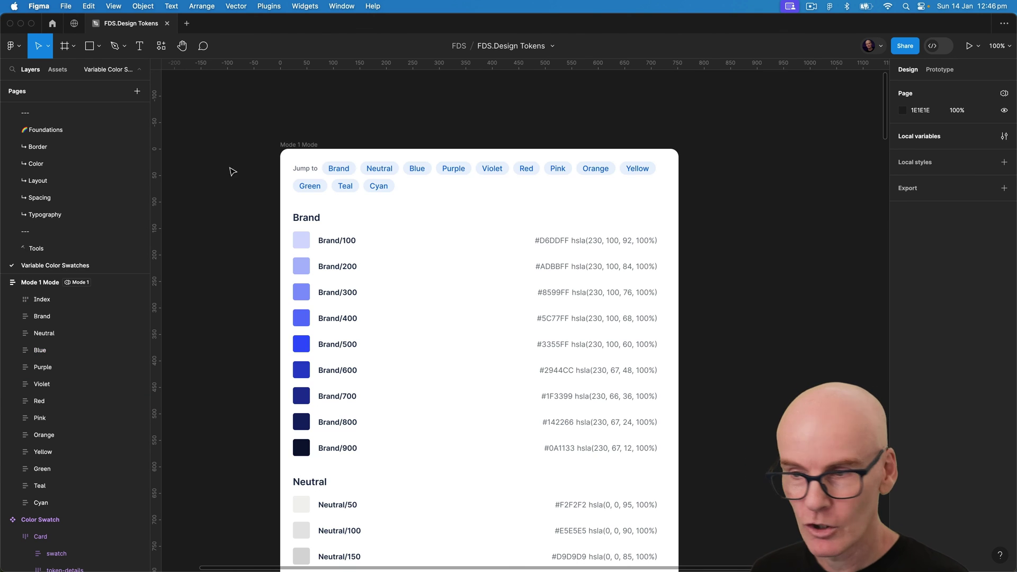
{"action": "left_click", "coordinate": [47, 300]}
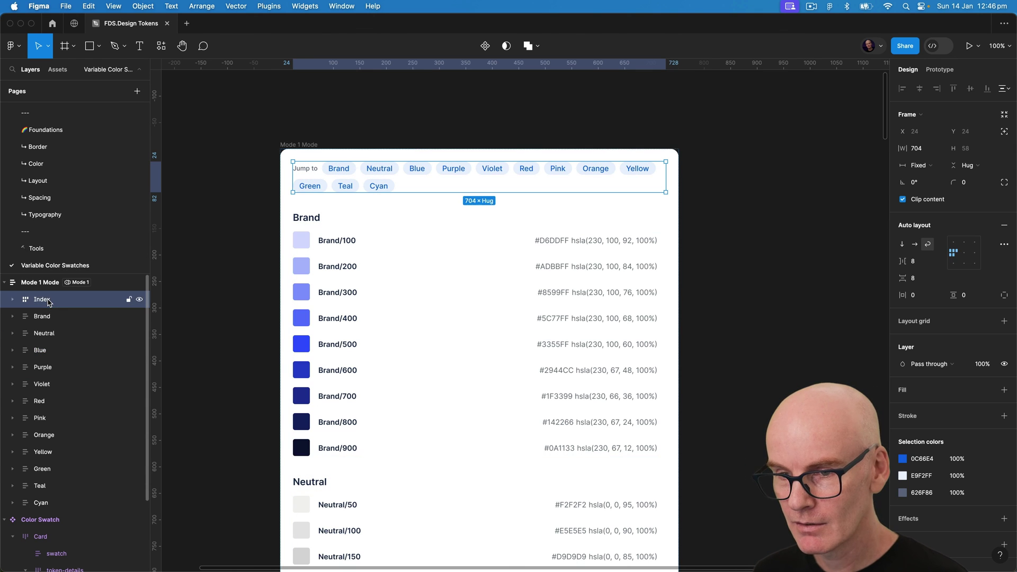
{"action": "left_click", "coordinate": [48, 502], "text": "shift"}
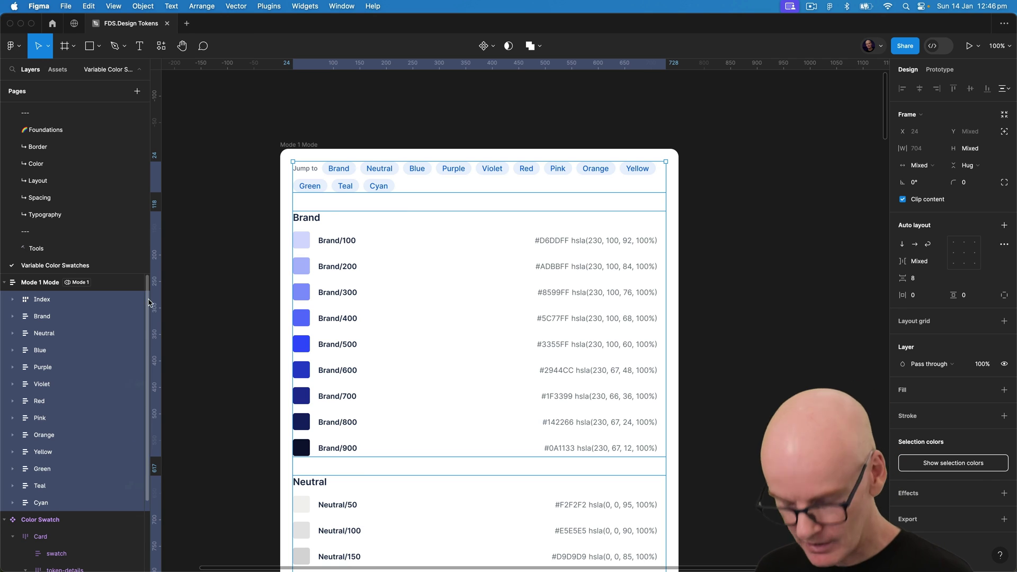
{"action": "left_click", "coordinate": [64, 164]}
{"action": "left_click", "coordinate": [479, 173]}
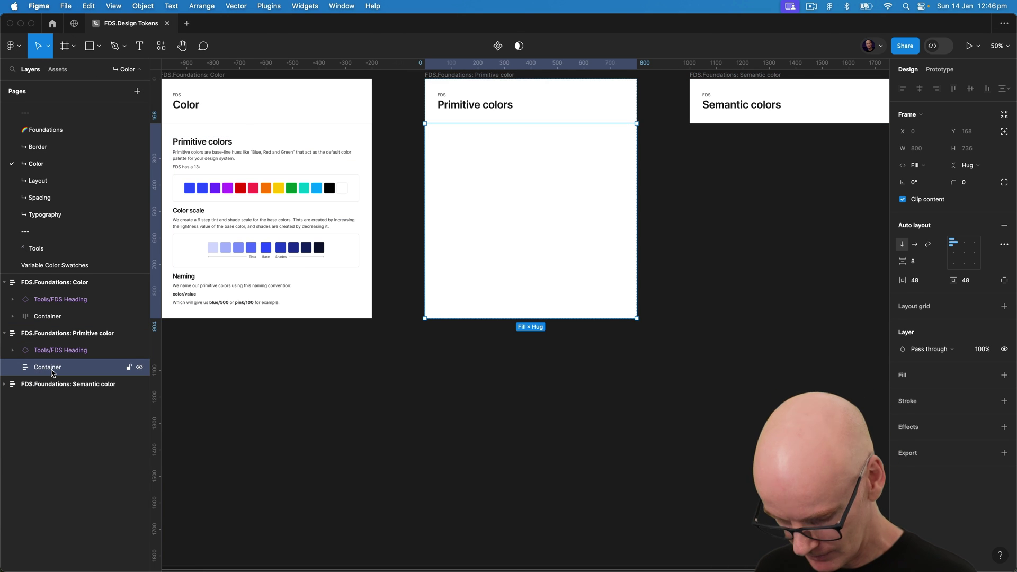
{"action": "left_click", "coordinate": [709, 295]}
{"action": "left_click", "coordinate": [63, 326]}
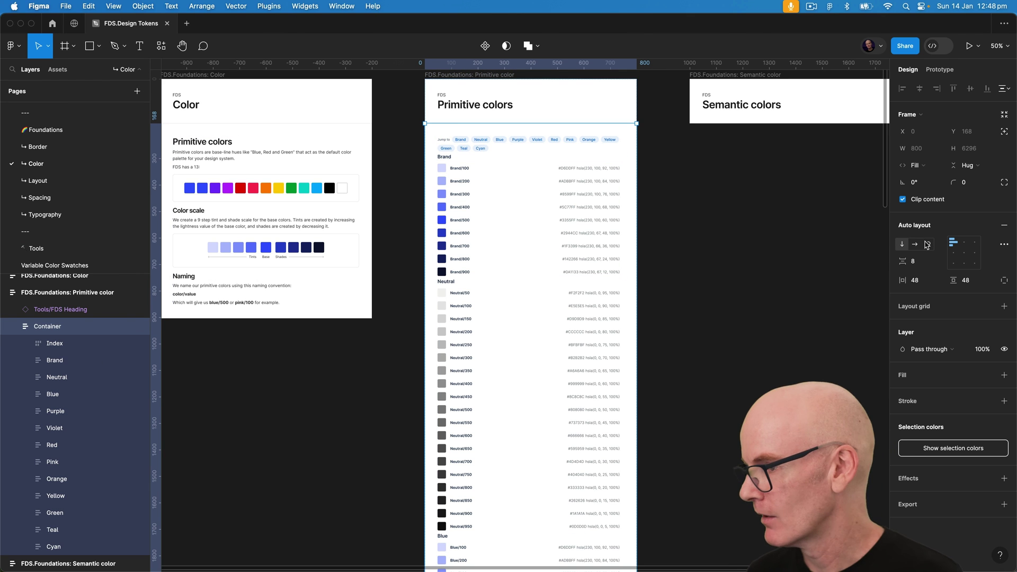
{"action": "type", "text": "32"}
{"action": "key", "text": "Return"}
Pan and scroll to review the filled Primitive colors frame
{"action": "left_click", "coordinate": [700, 228]}
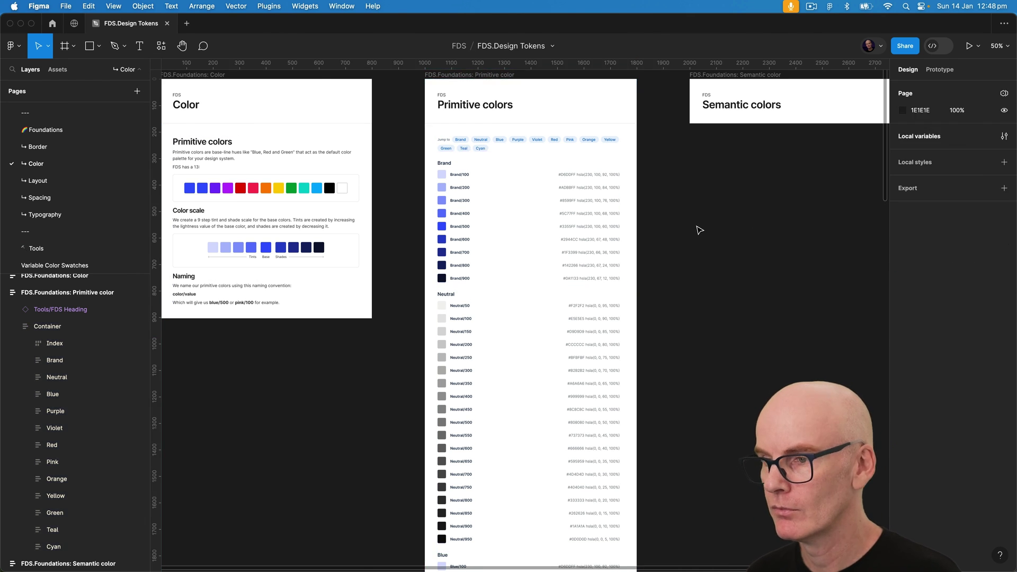
{"action": "left_click_drag", "start_coordinate": [704, 227], "coordinate": [658, 230]}
{"action": "left_click_drag", "start_coordinate": [663, 415], "coordinate": [660, 231]}
{"action": "scroll", "coordinate": [659, 230], "scroll_direction": "down", "scroll_amount": 10}
{"action": "scroll", "coordinate": [650, 250], "scroll_direction": "up", "scroll_amount": 10}
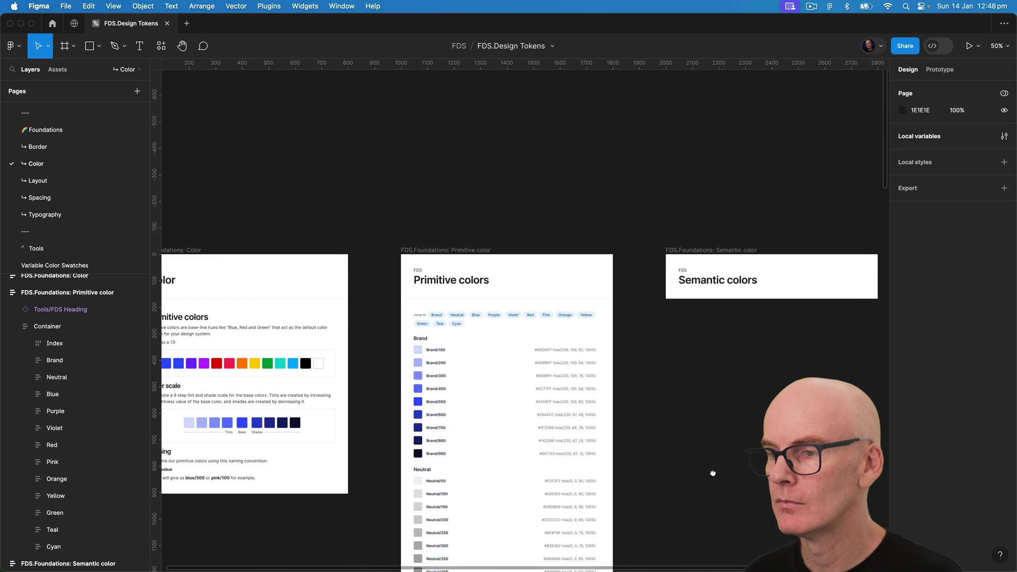
{"action": "scroll", "coordinate": [795, 336], "scroll_direction": "up", "scroll_amount": 5}
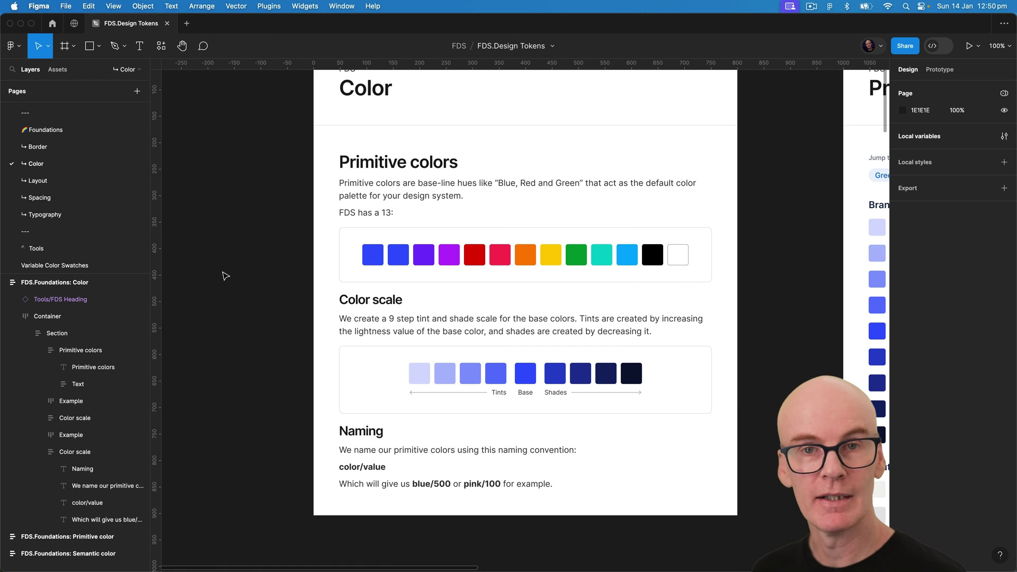
Edit the Naming example, capitalising the V in color/value
{"action": "left_click", "coordinate": [429, 484], "text": "super"}
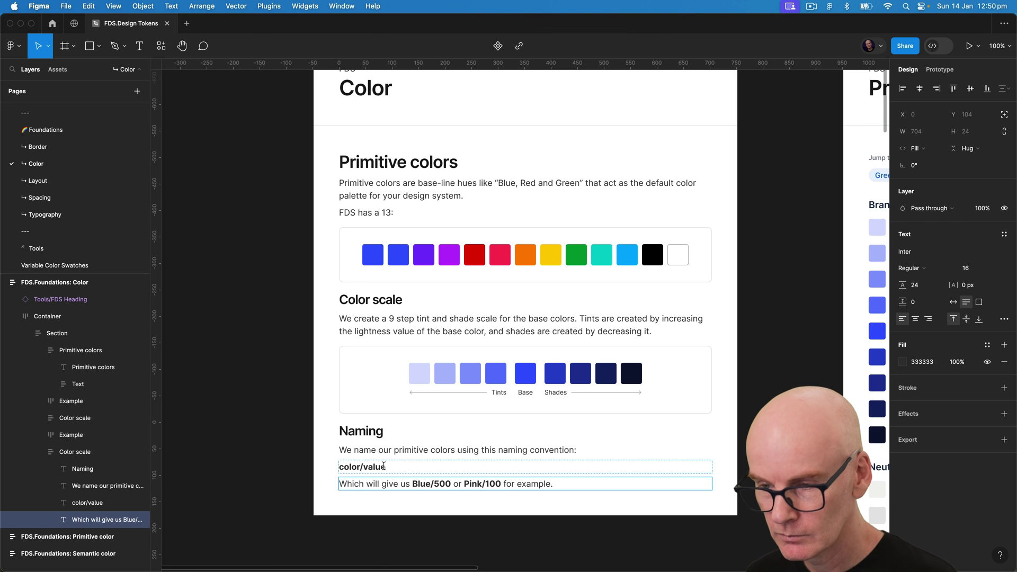
{"action": "left_click", "coordinate": [341, 466]}
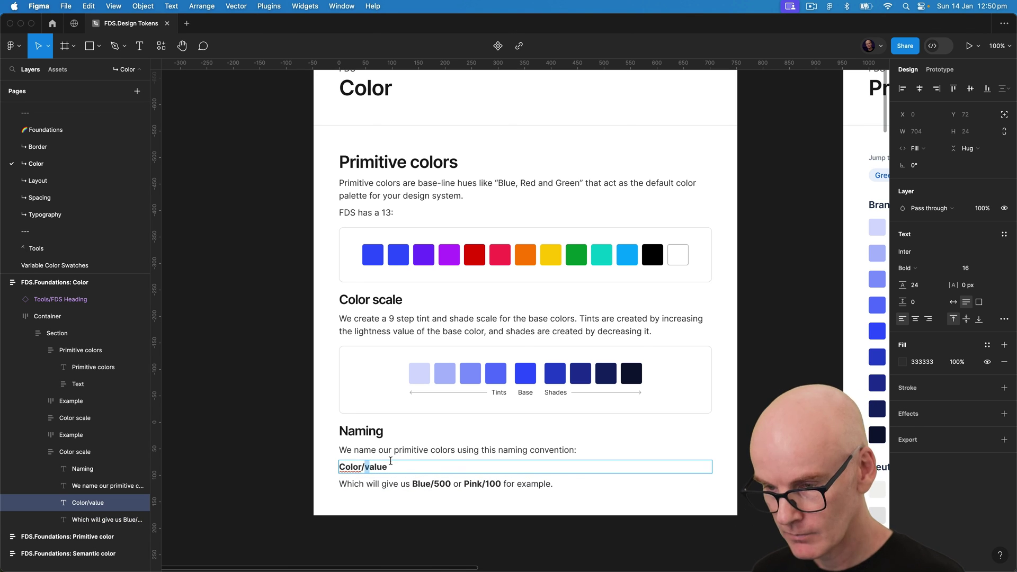
{"action": "type", "text": "V"}
{"action": "left_click", "coordinate": [269, 404]}
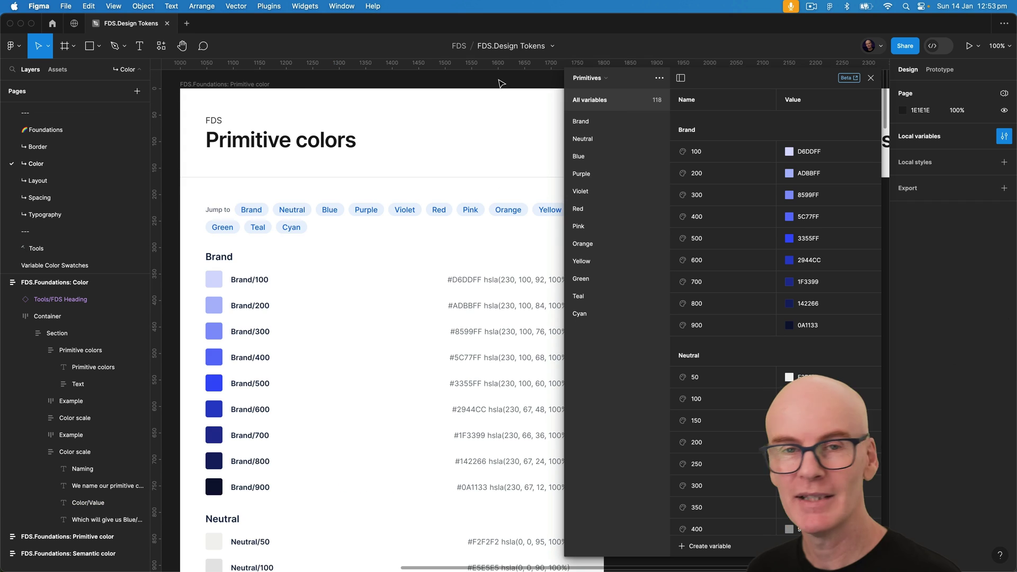